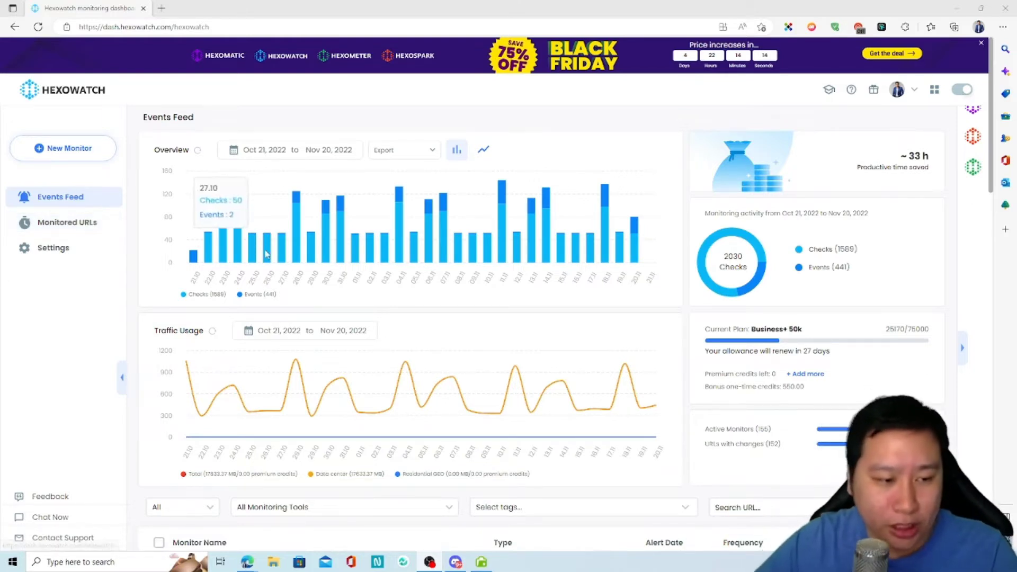
Browse the events feed and open the newest Shopee Ensure Life event to compare its previous and last HTML element checks
{"action": "scroll", "coordinate": [295, 408], "scroll_direction": "down", "scroll_amount": 10}
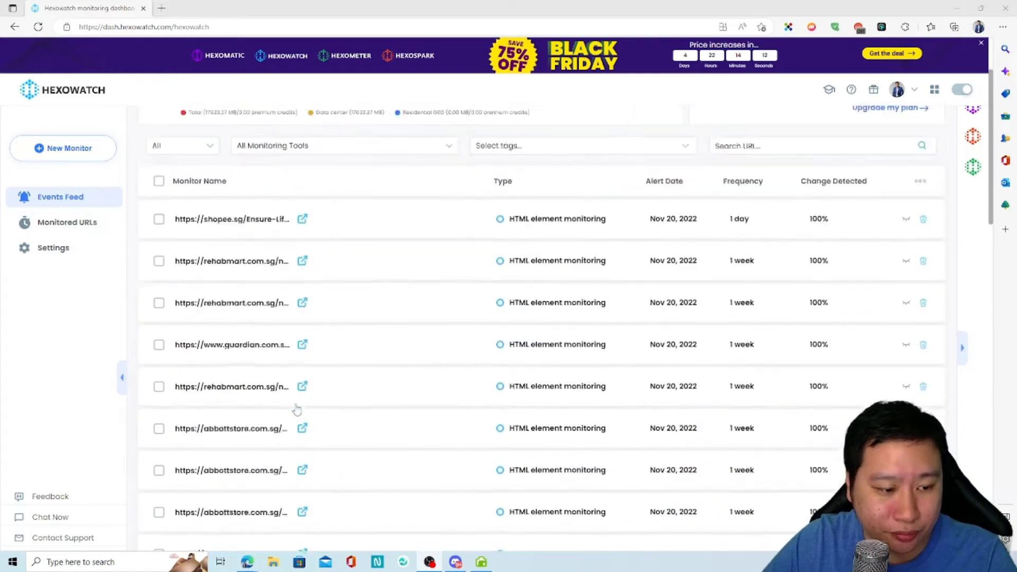
{"action": "scroll", "coordinate": [556, 387], "scroll_direction": "up", "scroll_amount": 4}
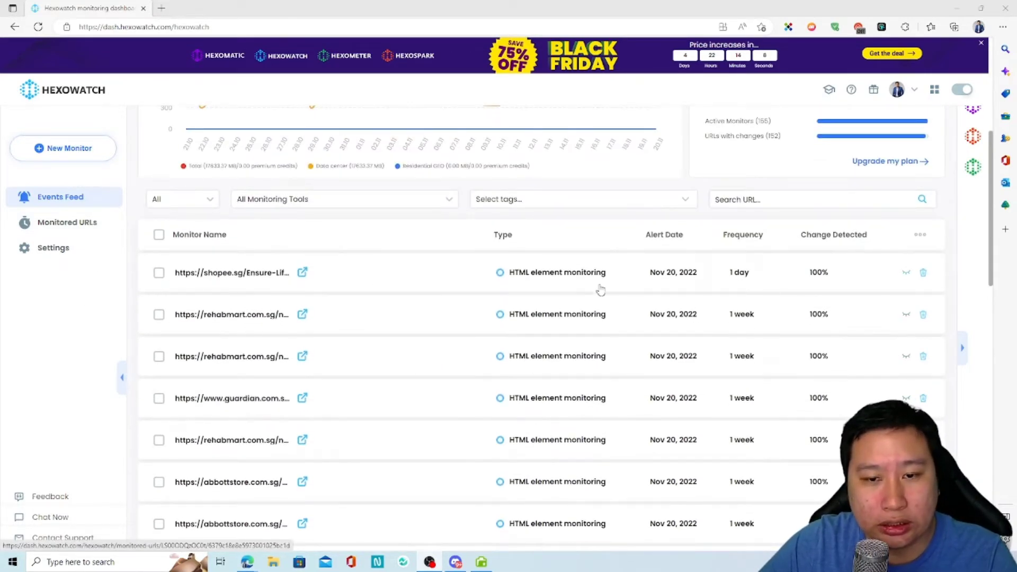
{"action": "scroll", "coordinate": [357, 333], "scroll_direction": "up", "scroll_amount": 4}
{"action": "scroll", "coordinate": [381, 340], "scroll_direction": "down", "scroll_amount": 7}
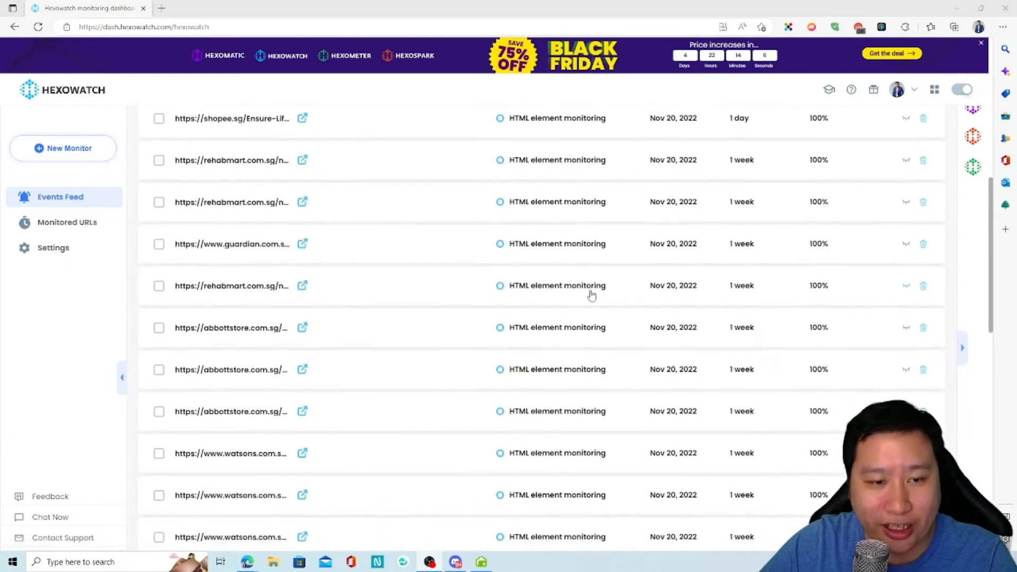
{"action": "scroll", "coordinate": [500, 302], "scroll_direction": "up", "scroll_amount": 3}
{"action": "left_click", "coordinate": [461, 281]}
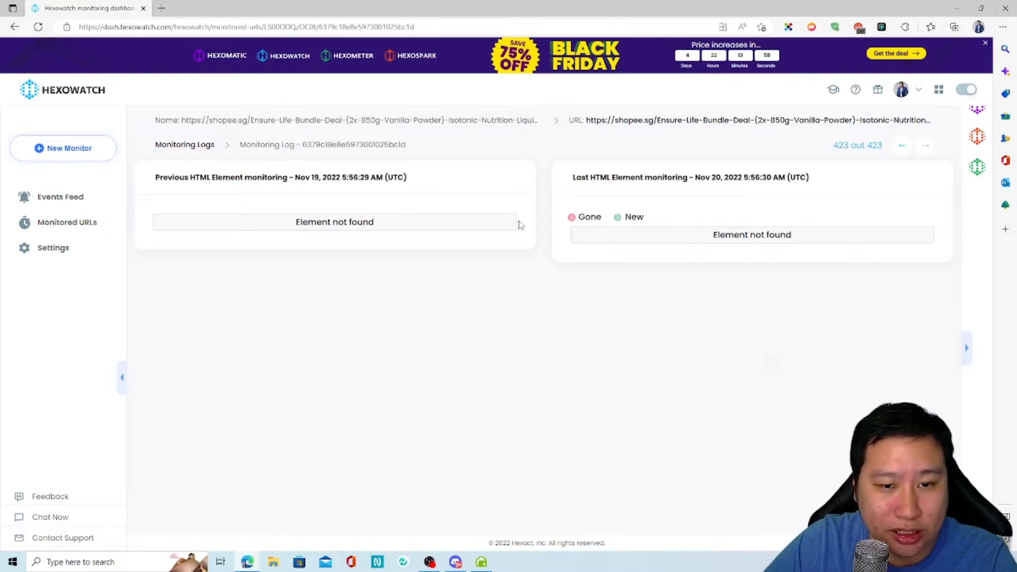
{"action": "left_click_drag", "start_coordinate": [716, 236], "coordinate": [791, 236]}
{"action": "left_click", "coordinate": [700, 230]}
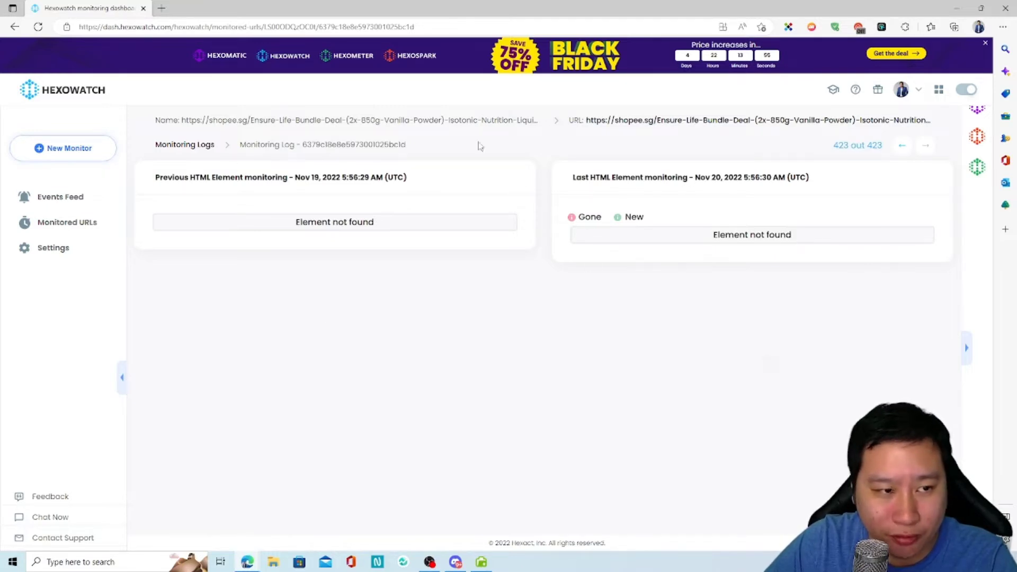
Open the monitored Shopee product page in a new tab and compare the listing with its monitoring log
{"action": "right_click", "coordinate": [743, 122]}
{"action": "left_click", "coordinate": [729, 132]}
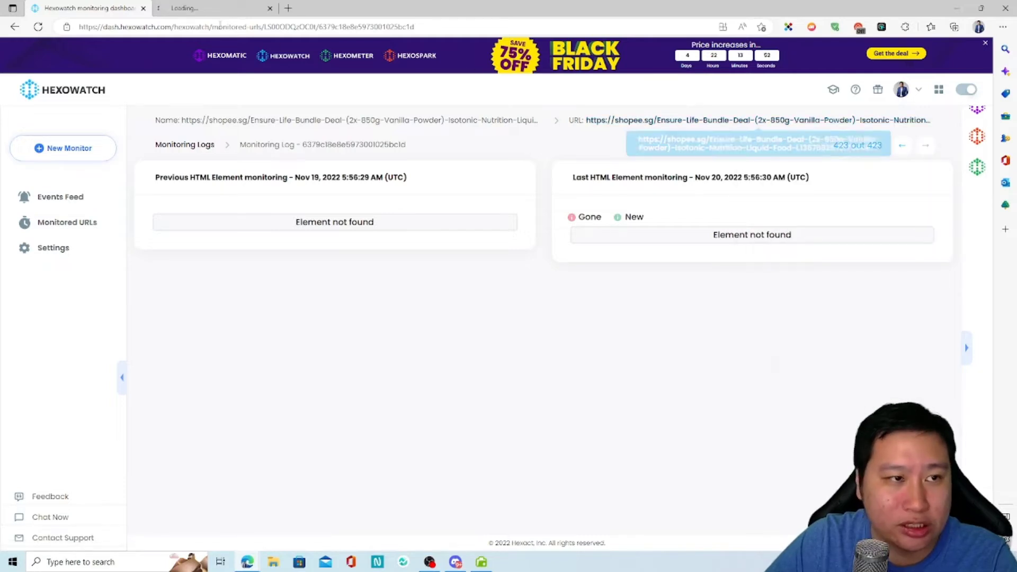
{"action": "left_click", "coordinate": [217, 9]}
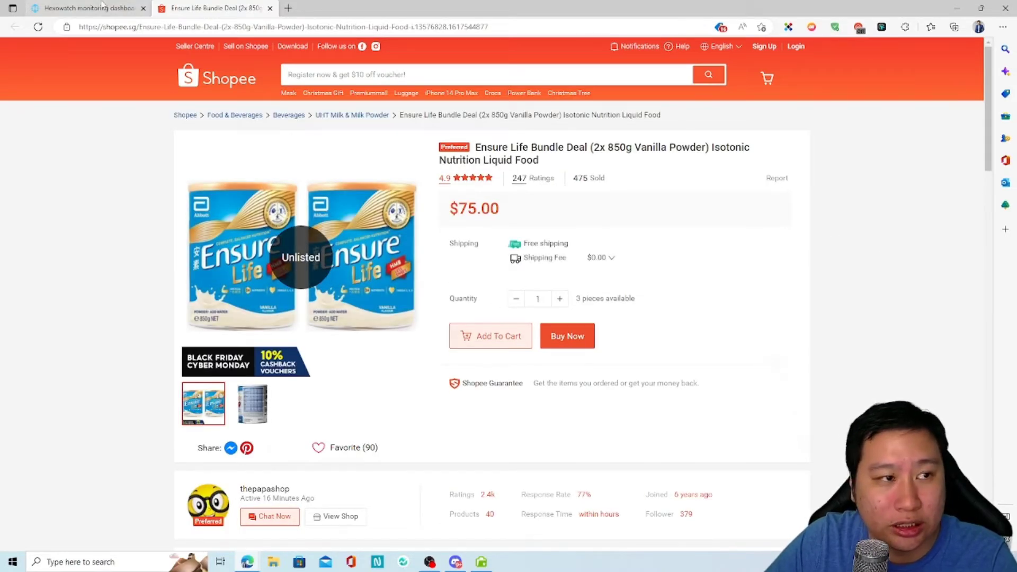
{"action": "left_click", "coordinate": [85, 8]}
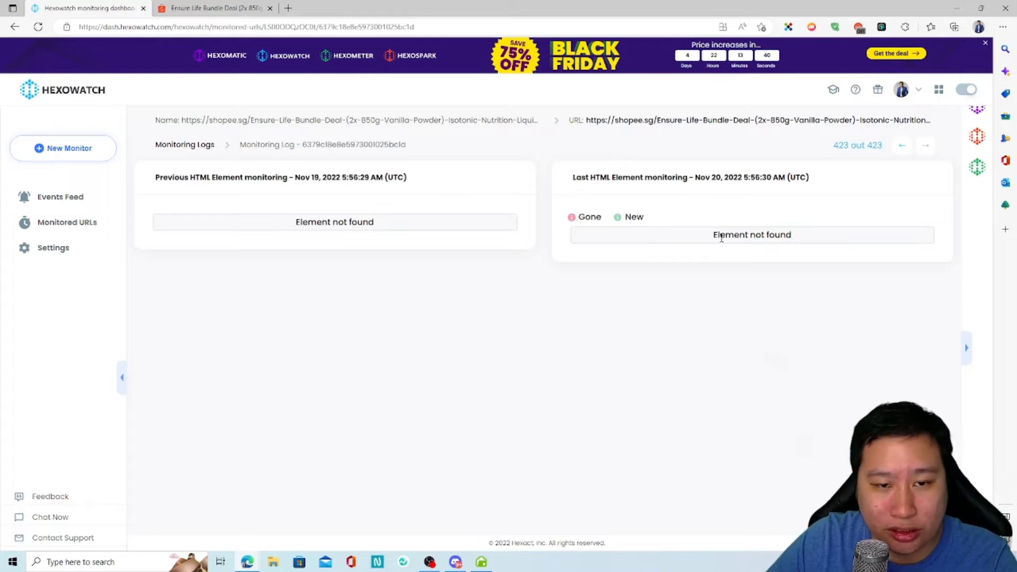
{"action": "key", "text": "ctrl+Tab"}
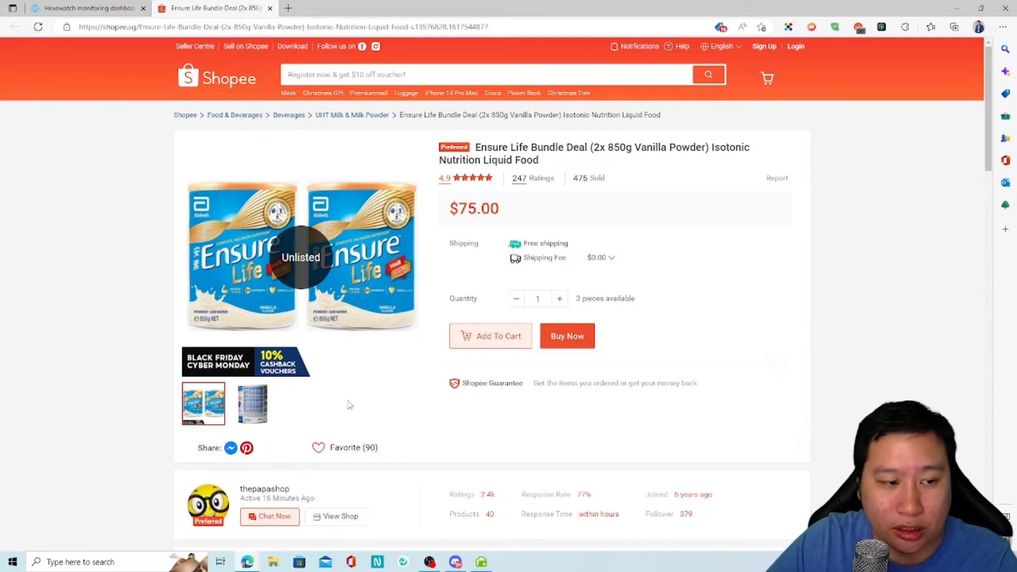
{"action": "scroll", "coordinate": [381, 407], "scroll_direction": "down", "scroll_amount": 5}
{"action": "scroll", "coordinate": [375, 398], "scroll_direction": "up", "scroll_amount": 4}
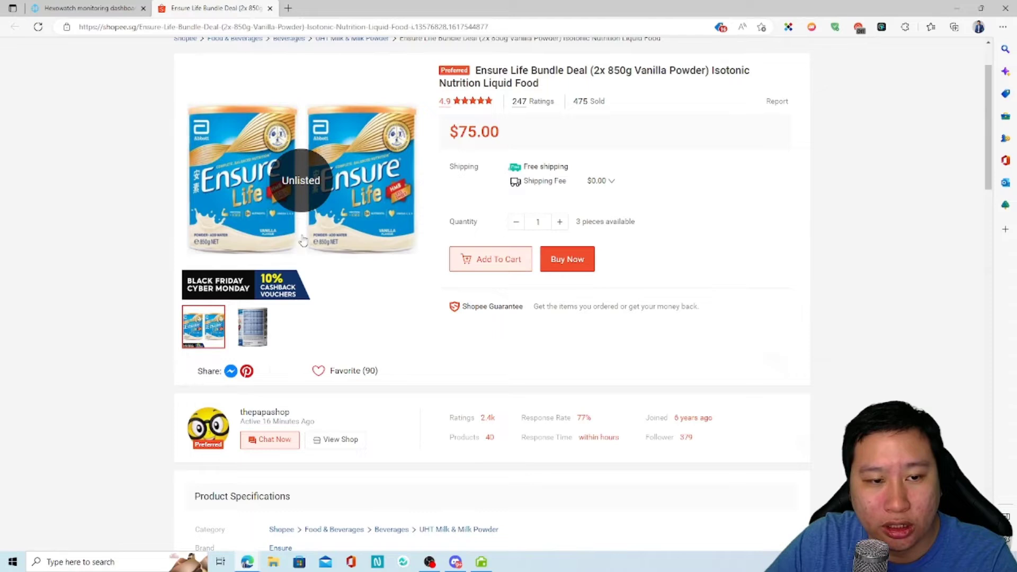
{"action": "scroll", "coordinate": [376, 298], "scroll_direction": "up", "scroll_amount": 2}
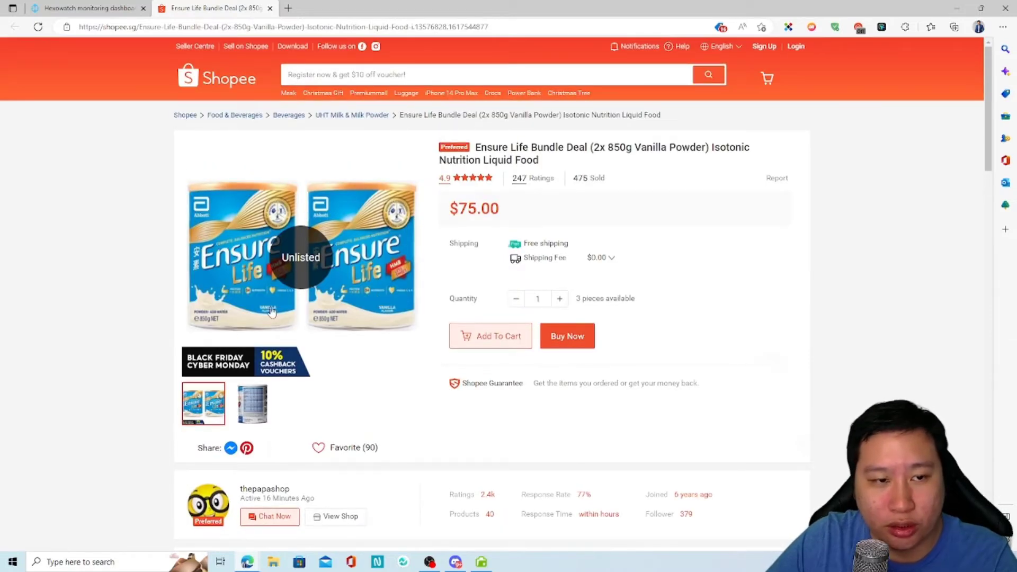
{"action": "left_click", "coordinate": [127, 7]}
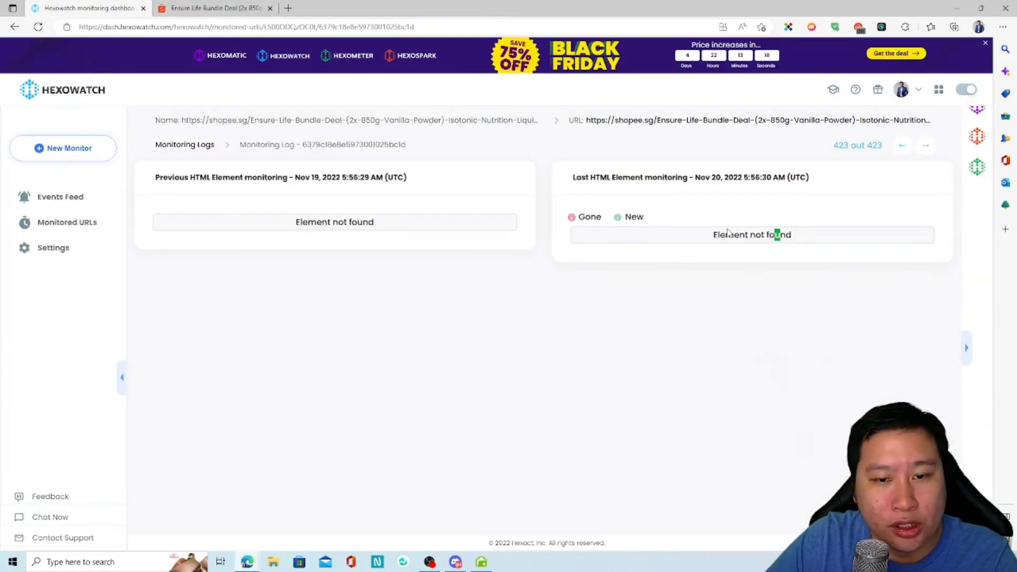
Return to the events feed and open the first rehabmart.com.sg event to review its previously recorded price elements
{"action": "left_click", "coordinate": [65, 196]}
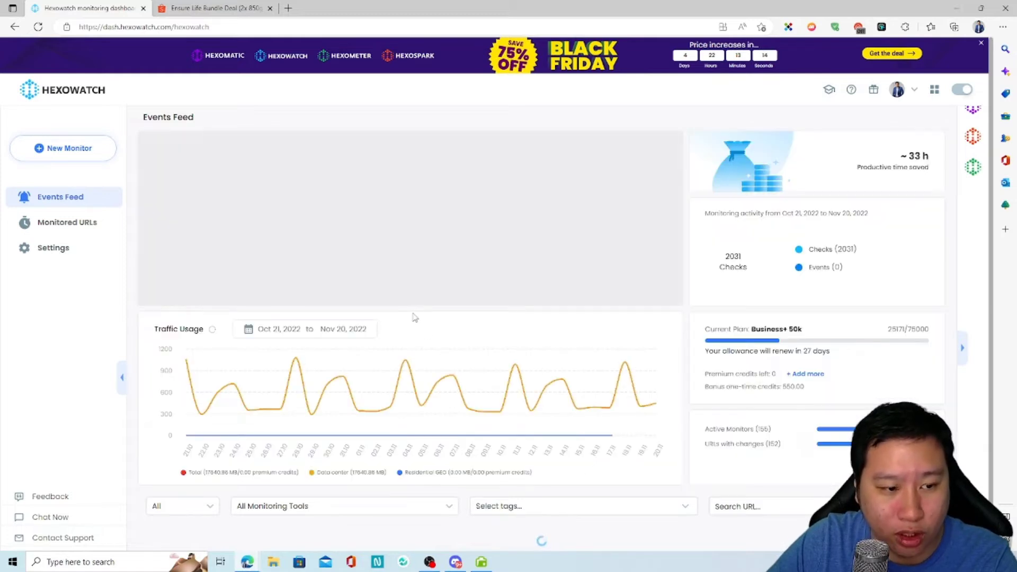
{"action": "scroll", "coordinate": [545, 345], "scroll_direction": "down", "scroll_amount": 1}
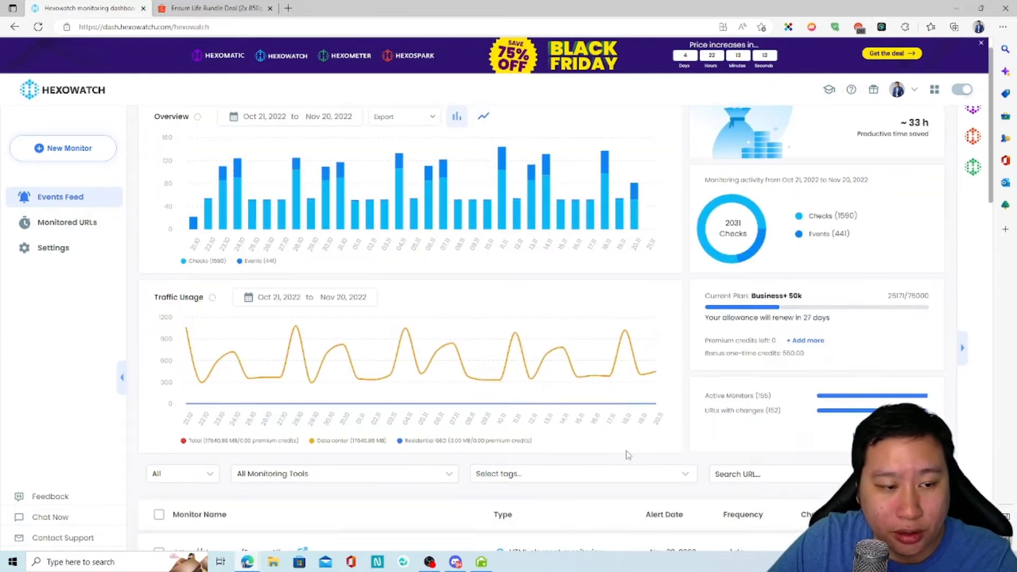
{"action": "scroll", "coordinate": [629, 454], "scroll_direction": "down", "scroll_amount": 1}
{"action": "scroll", "coordinate": [629, 455], "scroll_direction": "down", "scroll_amount": 8}
{"action": "scroll", "coordinate": [511, 431], "scroll_direction": "up", "scroll_amount": 3}
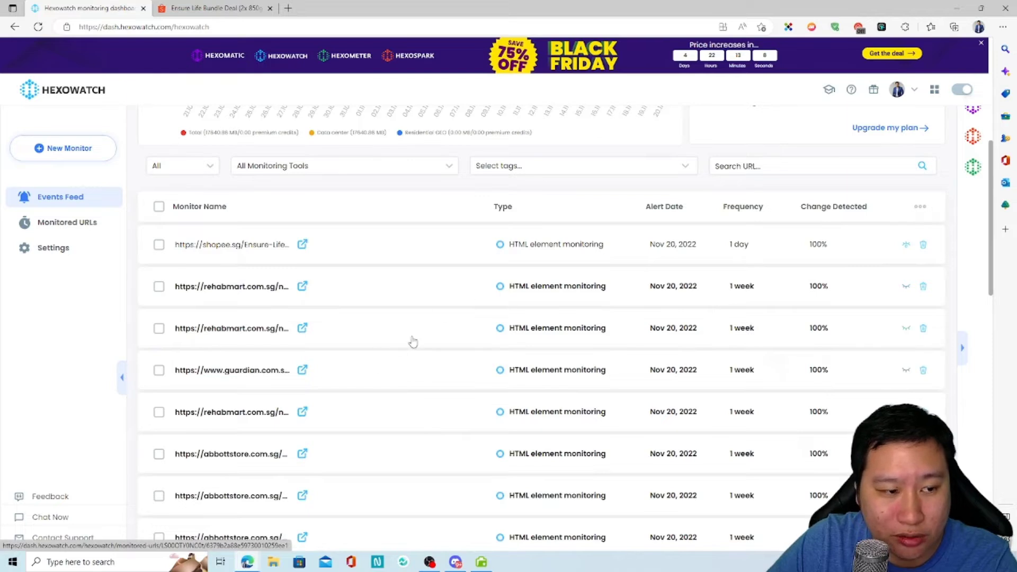
{"action": "left_click", "coordinate": [429, 290]}
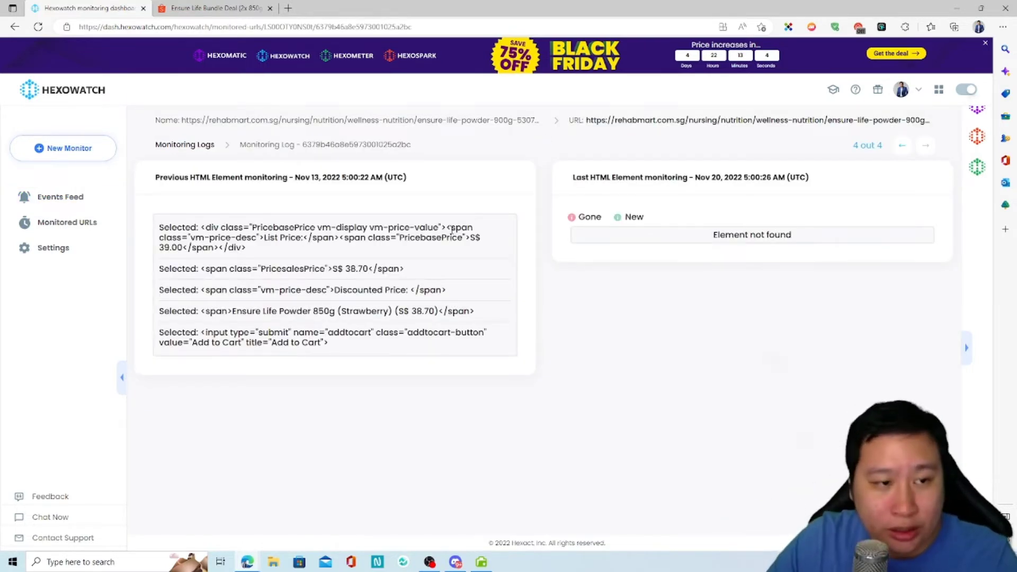
{"action": "left_click_drag", "start_coordinate": [153, 229], "coordinate": [518, 286]}
{"action": "left_click", "coordinate": [522, 288]}
Open the monitored Rehab Mart product page in a new tab and check it against the elements recorded in the log
{"action": "right_click", "coordinate": [727, 123]}
{"action": "left_click", "coordinate": [744, 129]}
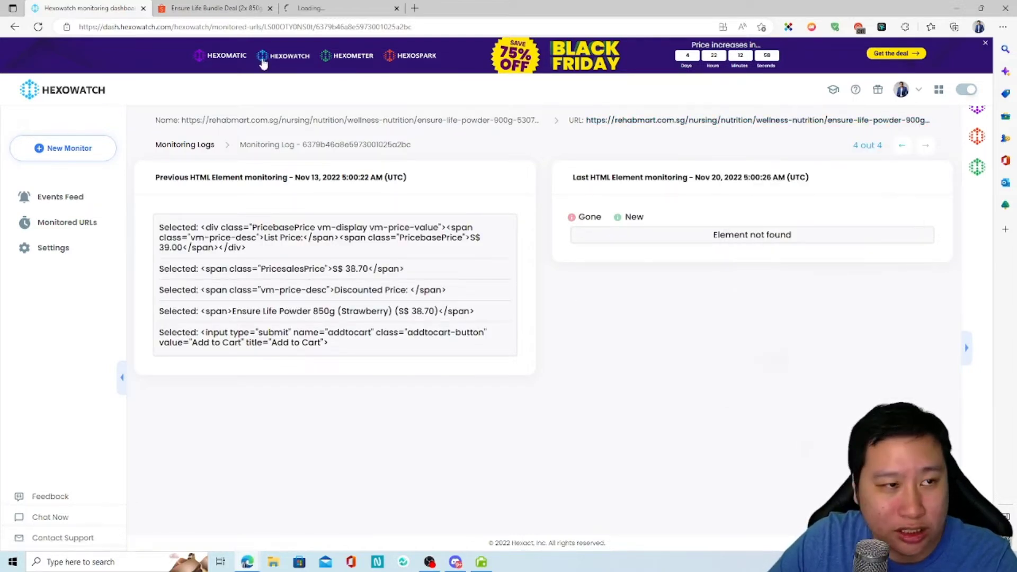
{"action": "left_click", "coordinate": [330, 6]}
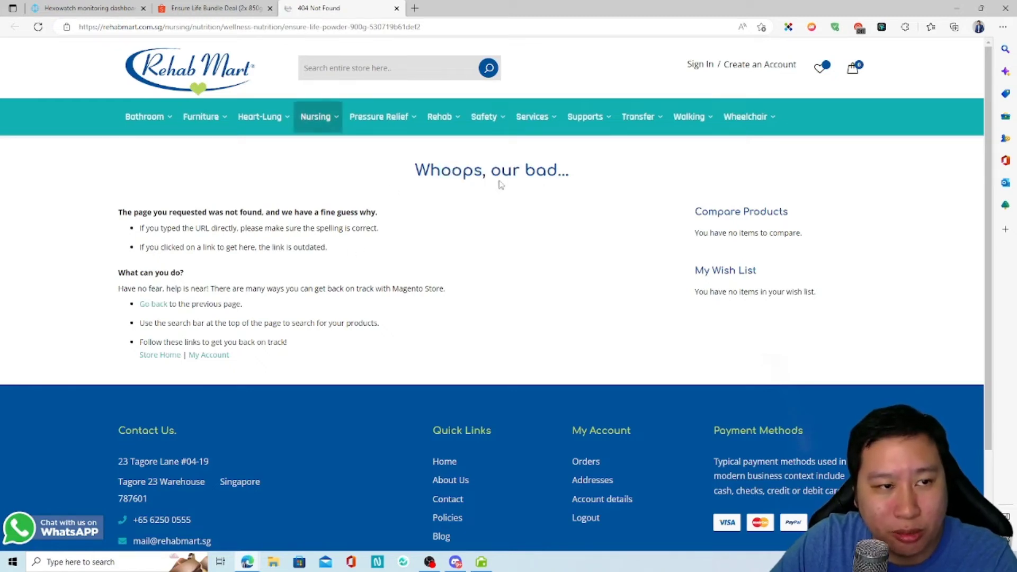
{"action": "left_click", "coordinate": [122, 8]}
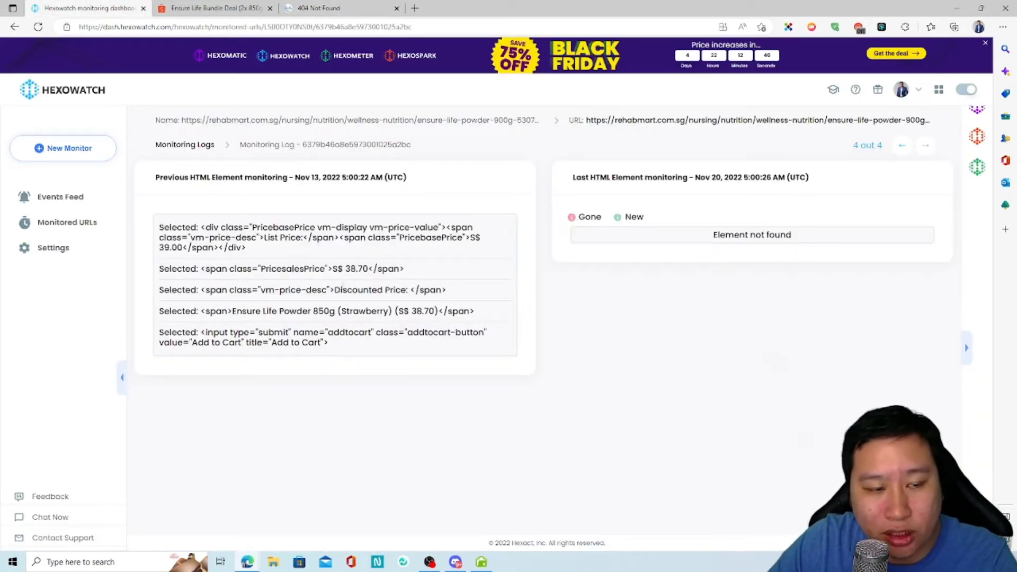
{"action": "left_click_drag", "start_coordinate": [164, 227], "coordinate": [352, 355]}
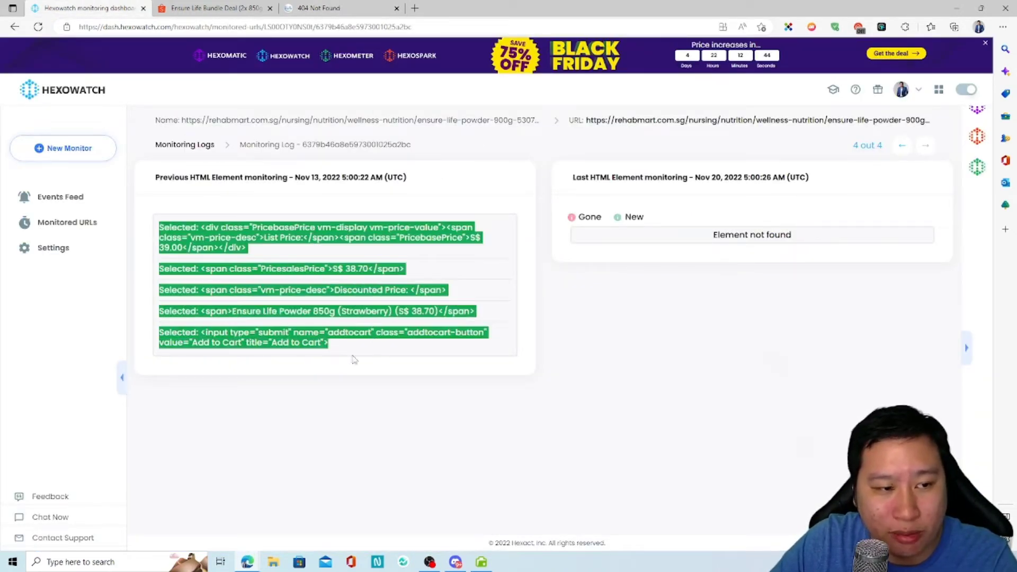
{"action": "left_click", "coordinate": [376, 378]}
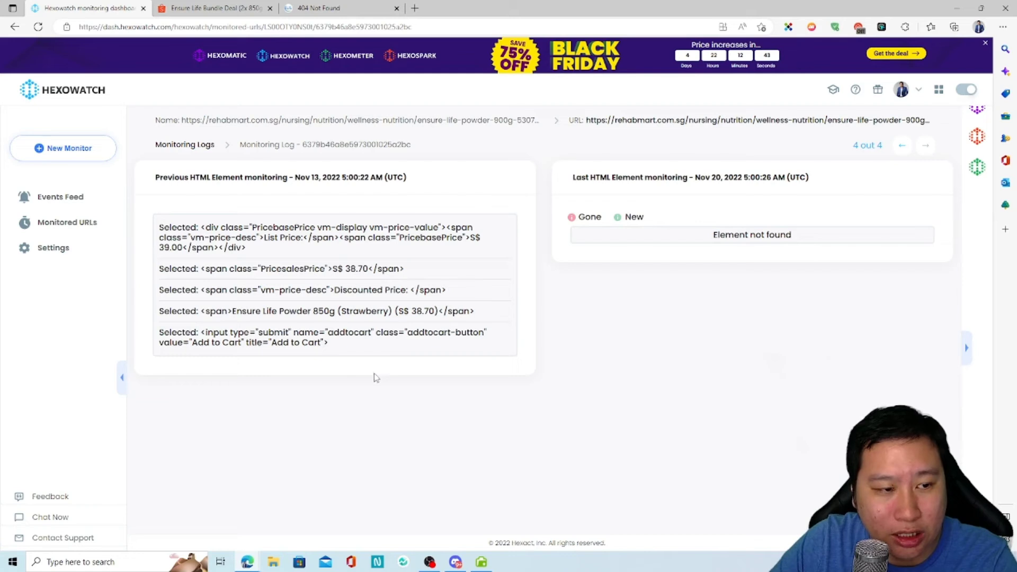
Go back to the events feed and recheck the opened Shopee and Rehab Mart product pages
{"action": "left_click", "coordinate": [66, 204]}
{"action": "scroll", "coordinate": [652, 471], "scroll_direction": "down", "scroll_amount": 1}
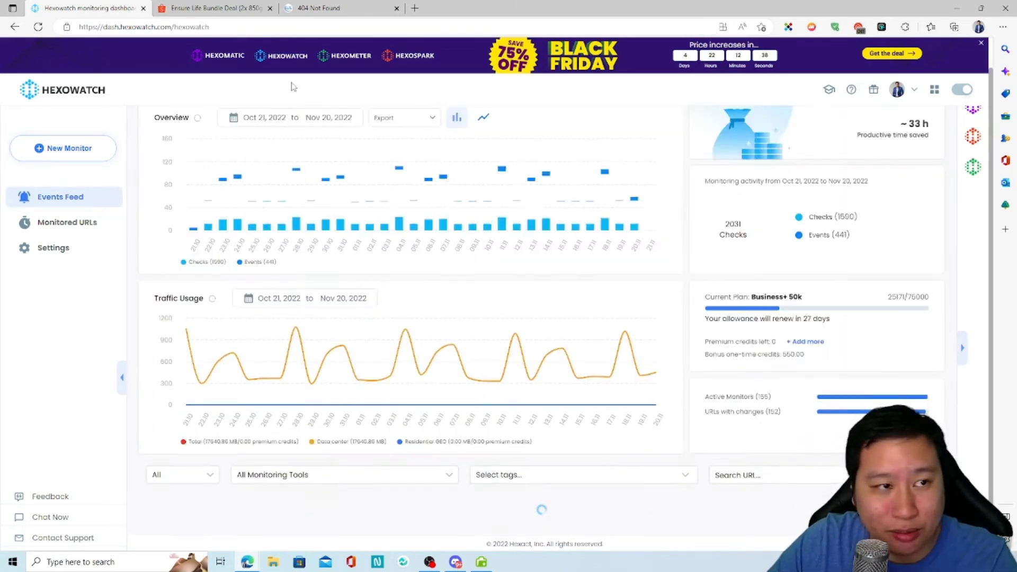
{"action": "left_click", "coordinate": [211, 8]}
{"action": "left_click", "coordinate": [339, 8]}
{"action": "left_click", "coordinate": [222, 6]}
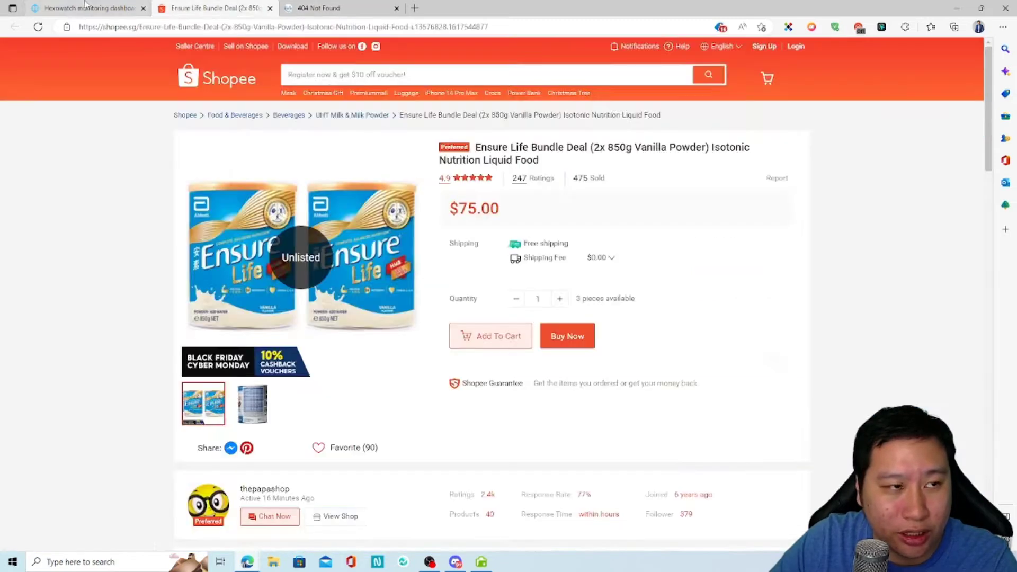
{"action": "left_click", "coordinate": [88, 8]}
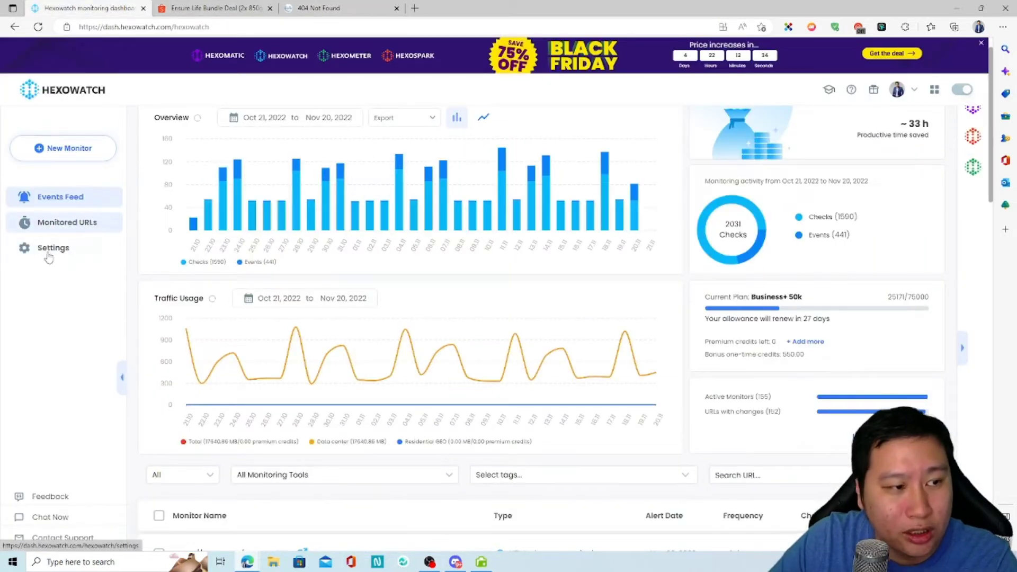
Open the list of monitored URLs and examine each monitor's type, start date and frequency
{"action": "left_click", "coordinate": [67, 225]}
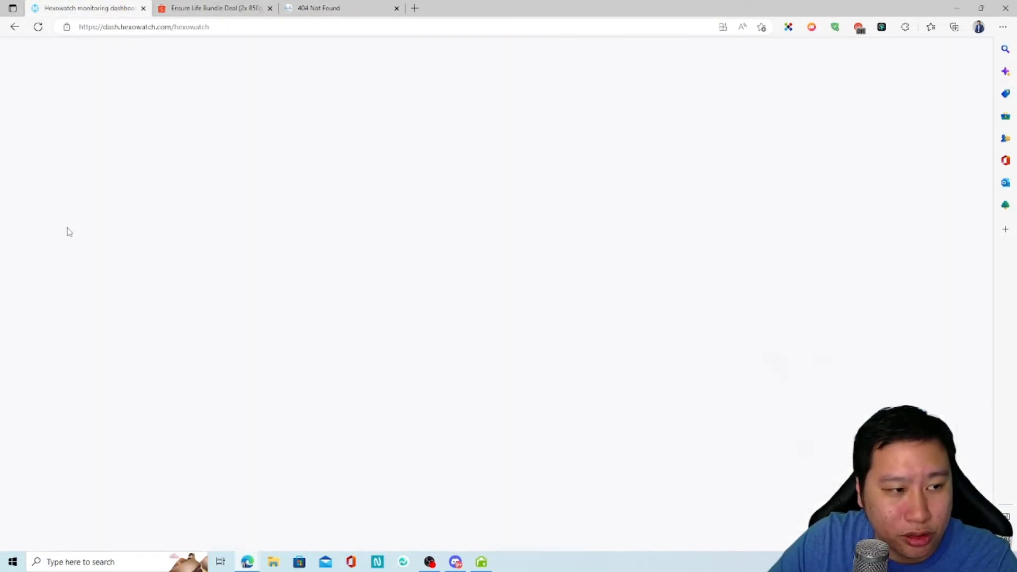
{"action": "scroll", "coordinate": [505, 381], "scroll_direction": "down", "scroll_amount": 10}
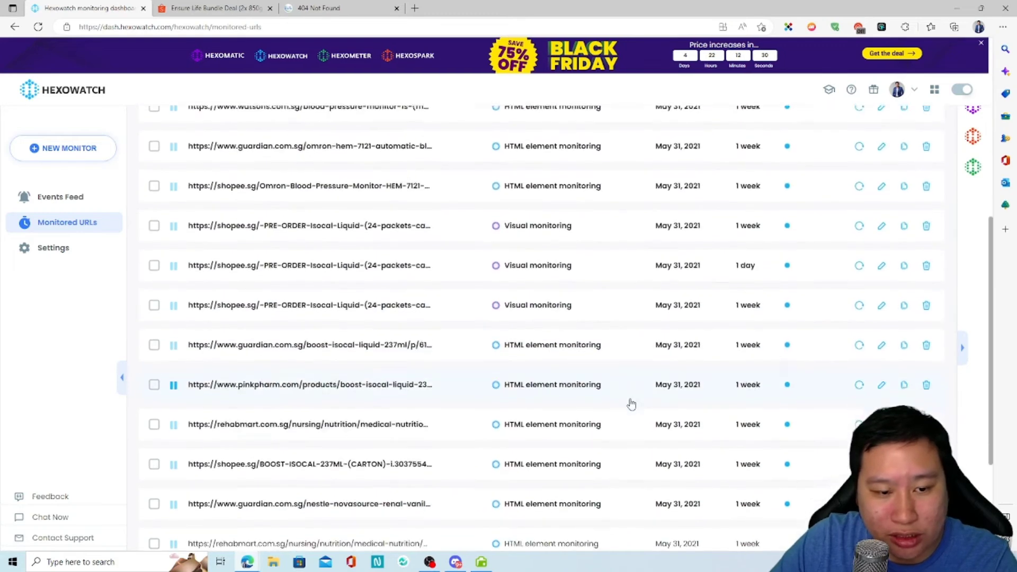
{"action": "scroll", "coordinate": [400, 317], "scroll_direction": "up", "scroll_amount": 9}
{"action": "scroll", "coordinate": [402, 318], "scroll_direction": "down", "scroll_amount": 5}
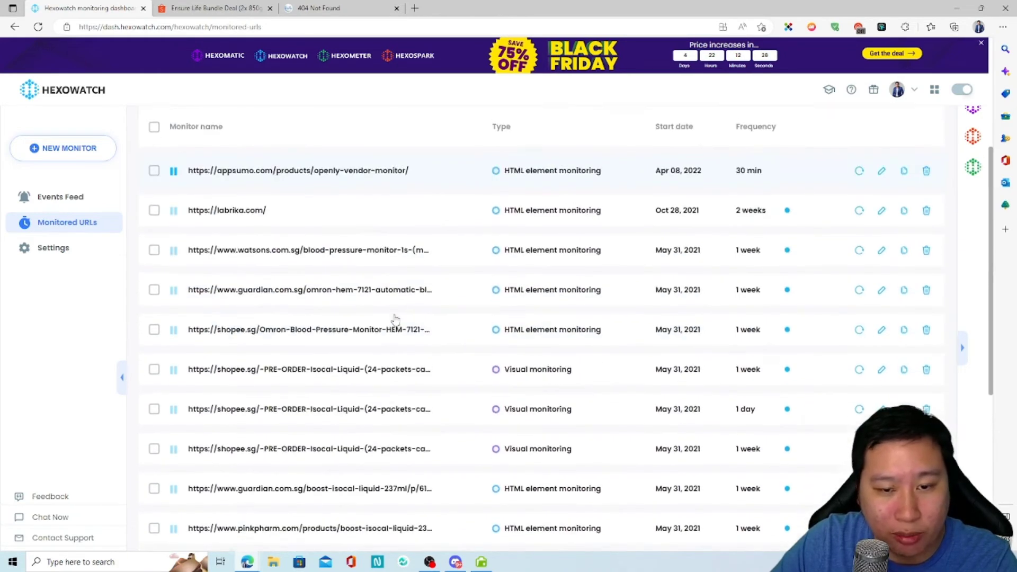
{"action": "scroll", "coordinate": [431, 312], "scroll_direction": "up", "scroll_amount": 6}
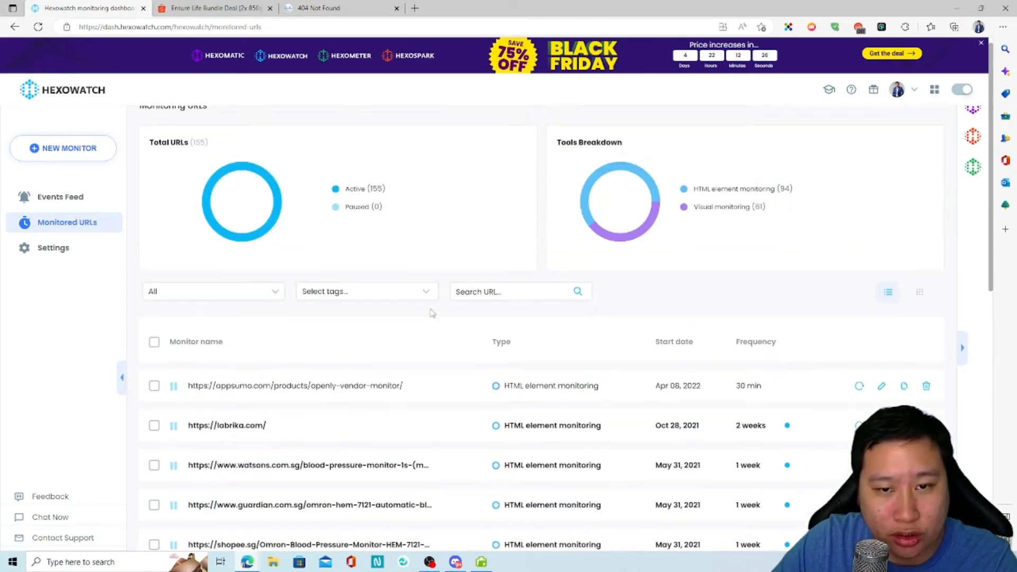
{"action": "scroll", "coordinate": [477, 318], "scroll_direction": "down", "scroll_amount": 3}
{"action": "scroll", "coordinate": [498, 320], "scroll_direction": "down", "scroll_amount": 3}
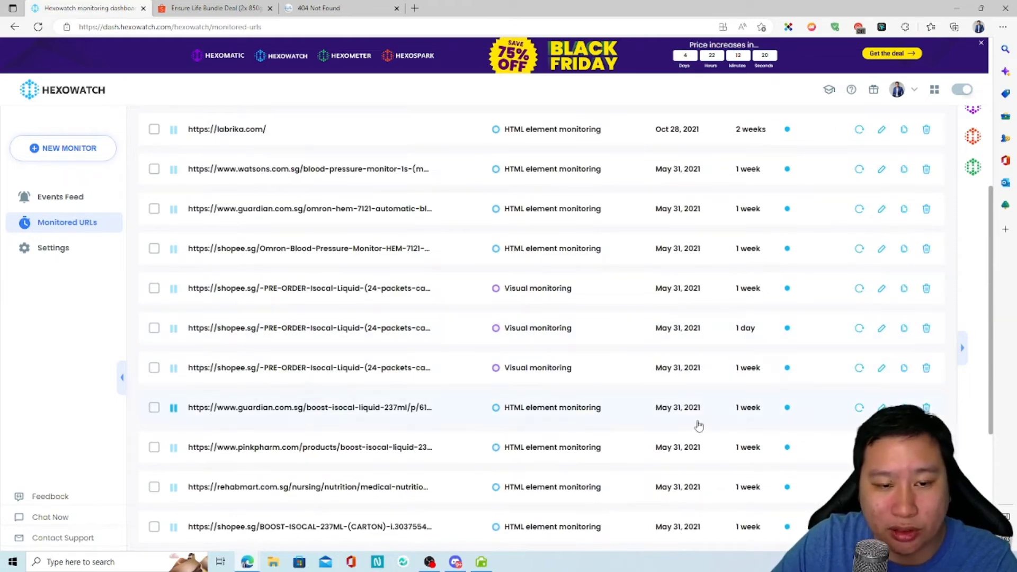
{"action": "scroll", "coordinate": [710, 420], "scroll_direction": "down", "scroll_amount": 4}
{"action": "scroll", "coordinate": [708, 420], "scroll_direction": "up", "scroll_amount": 10}
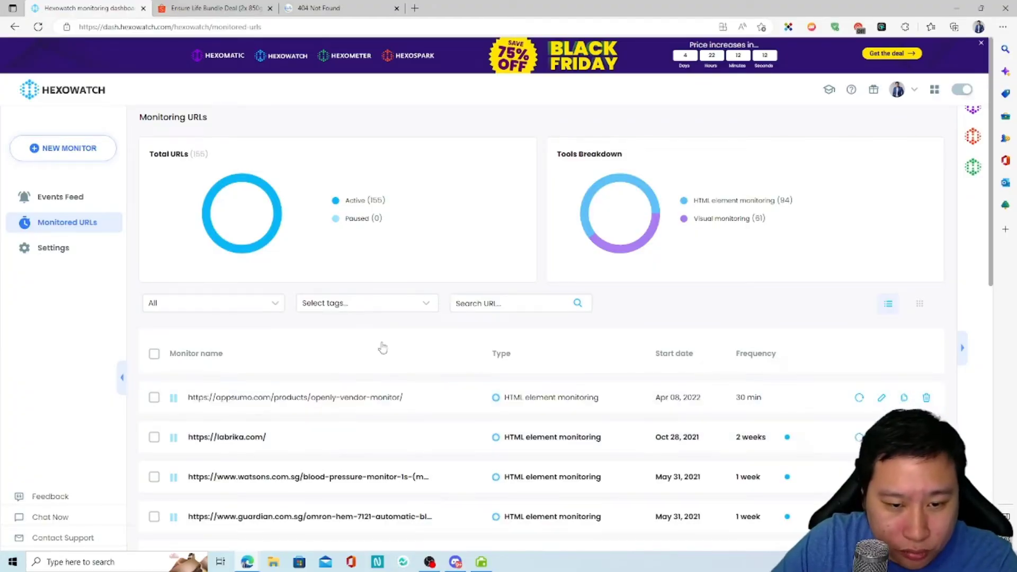
{"action": "scroll", "coordinate": [382, 345], "scroll_direction": "down", "scroll_amount": 3}
{"action": "scroll", "coordinate": [209, 249], "scroll_direction": "up", "scroll_amount": 3}
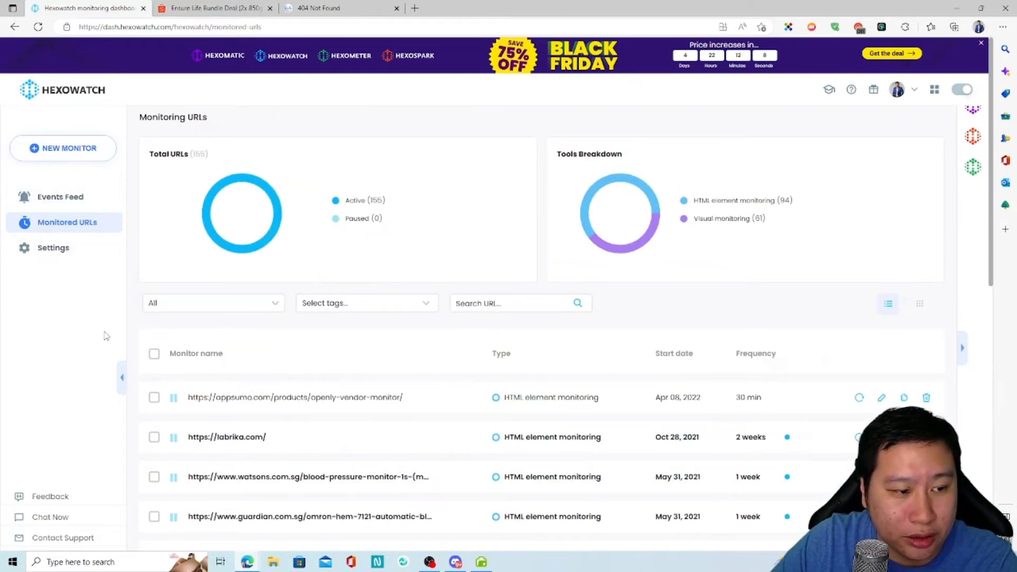
Start adding a new monitor and look over the available monitoring types, including content and visual monitoring
{"action": "left_click", "coordinate": [63, 148]}
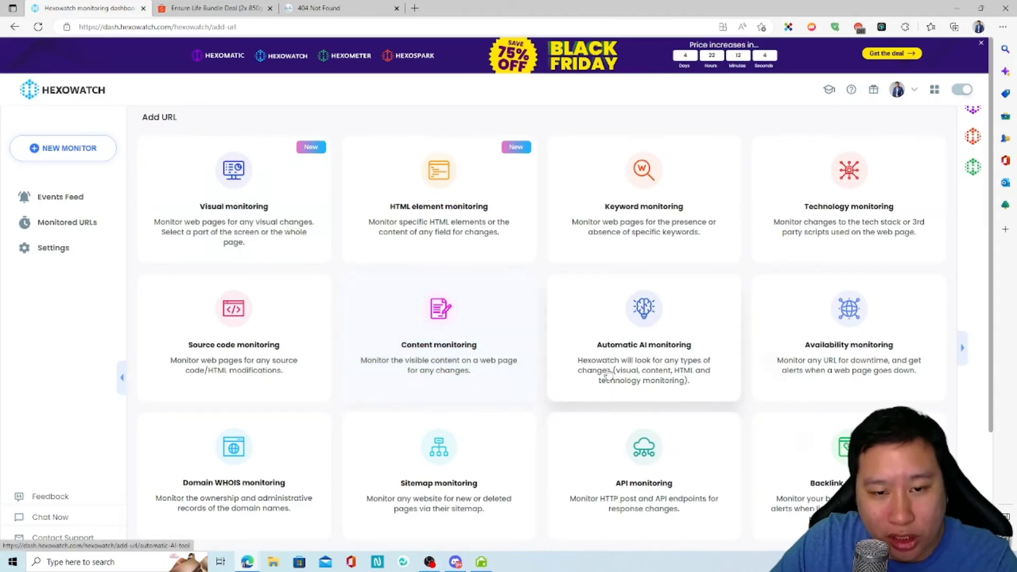
{"action": "scroll", "coordinate": [608, 374], "scroll_direction": "down", "scroll_amount": 3}
{"action": "scroll", "coordinate": [599, 440], "scroll_direction": "up", "scroll_amount": 3}
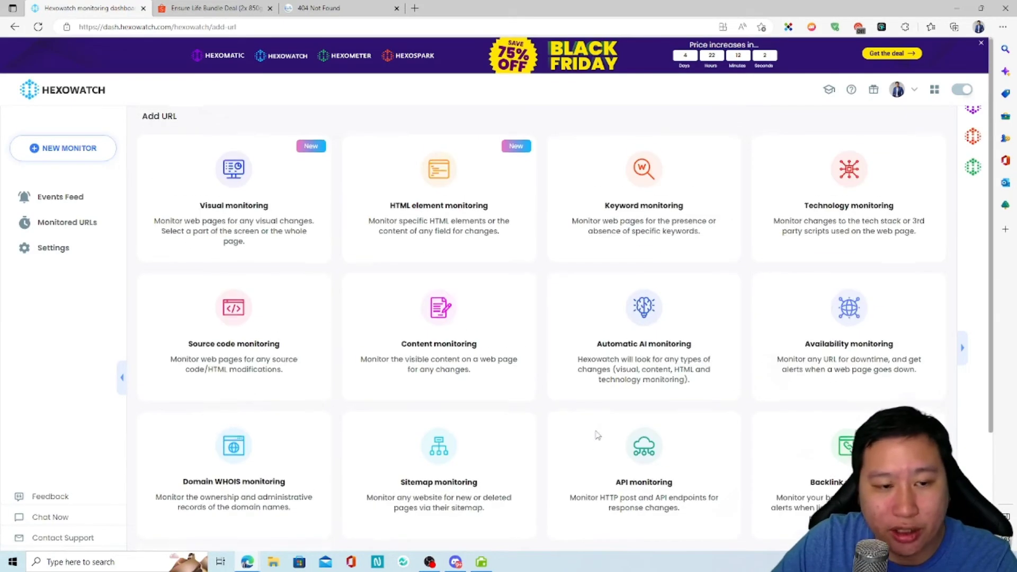
{"action": "mouse_move", "coordinate": [456, 402]}
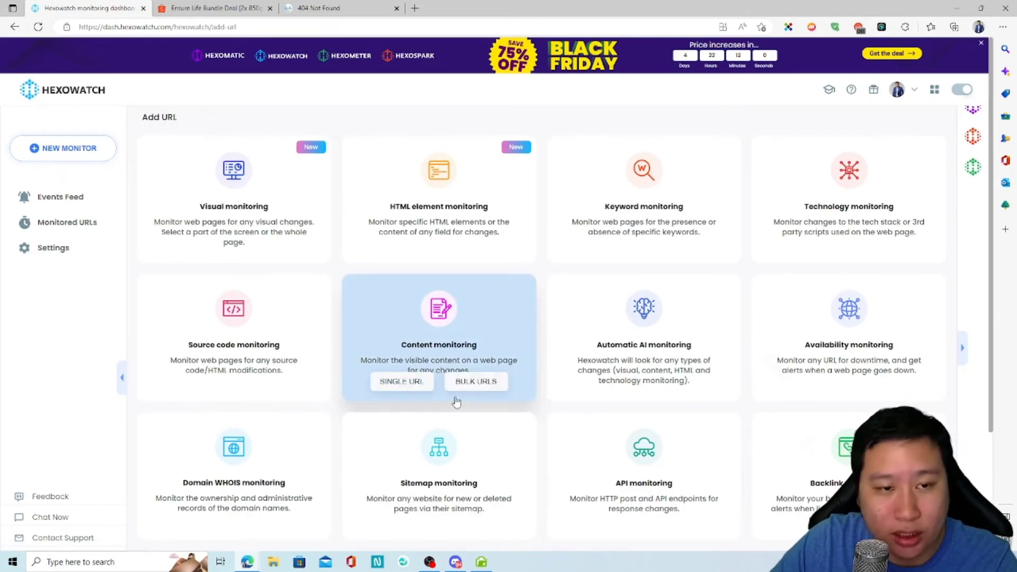
{"action": "mouse_move", "coordinate": [291, 200]}
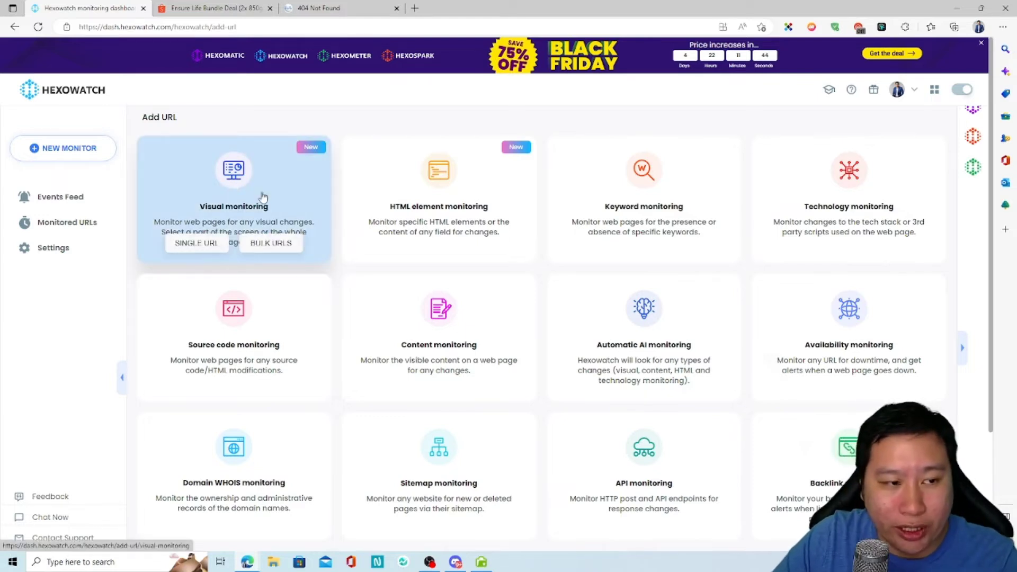
{"action": "left_click", "coordinate": [201, 243]}
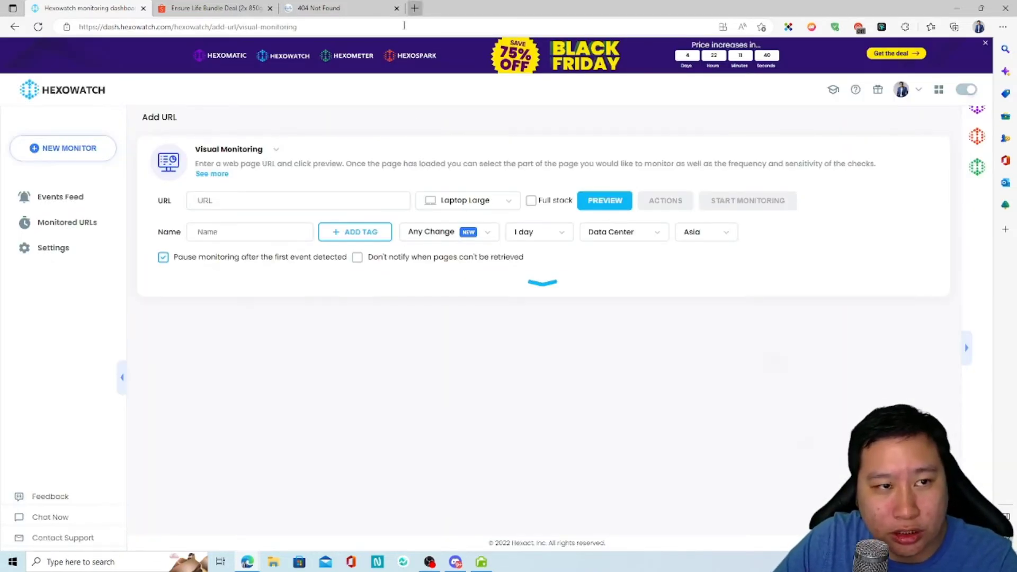
{"action": "left_click", "coordinate": [322, 198]}
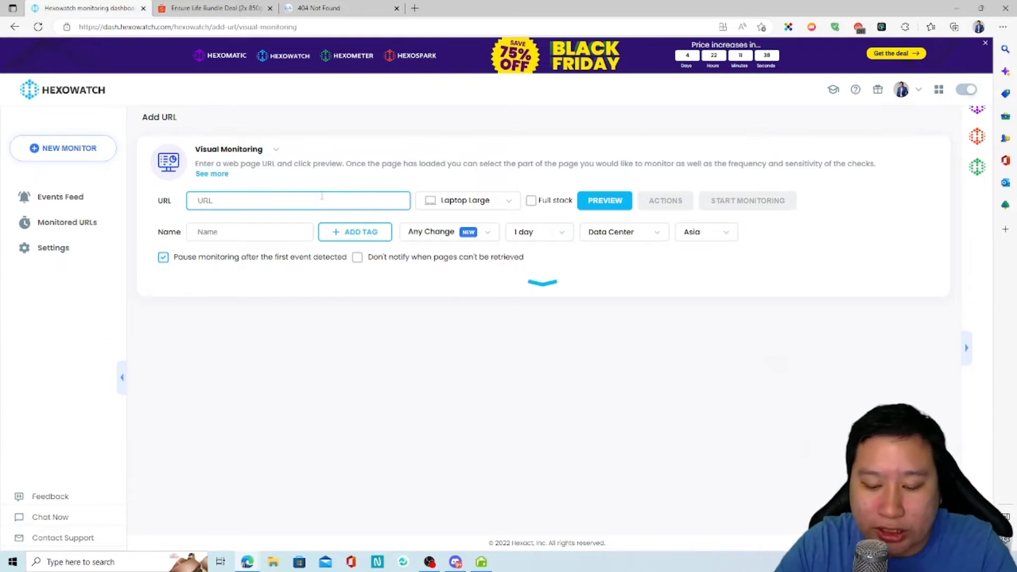
{"action": "type", "text": "https://decisivem"}
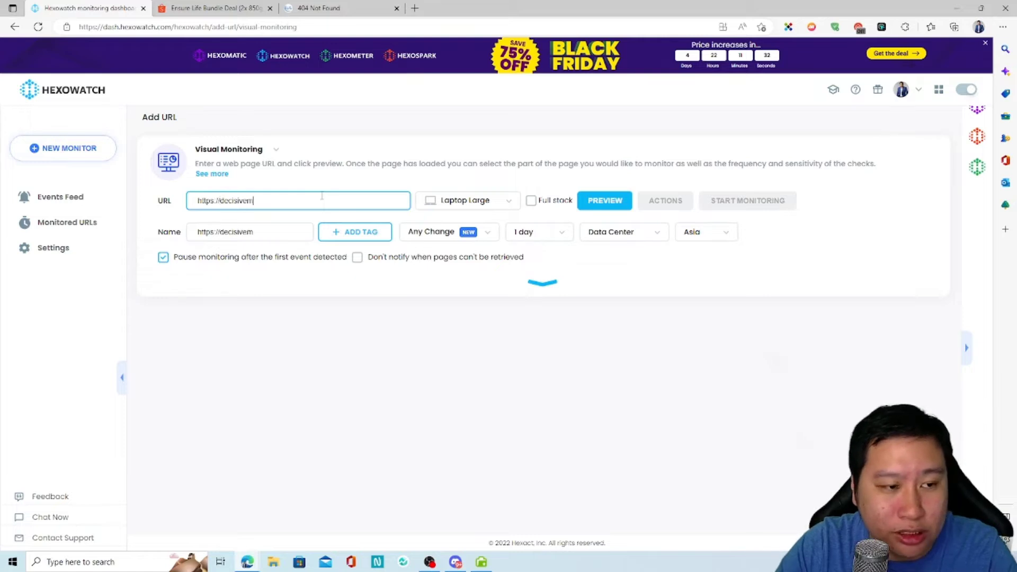
{"action": "key", "text": "BackSpace"}
{"action": "key", "text": "BackSpace"}
{"action": "key", "text": "BackSpace"}
{"action": "key", "text": "BackSpace"}
{"action": "key", "text": "BackSpace"}
{"action": "key", "text": "BackSpace"}
{"action": "key", "text": "BackSpace"}
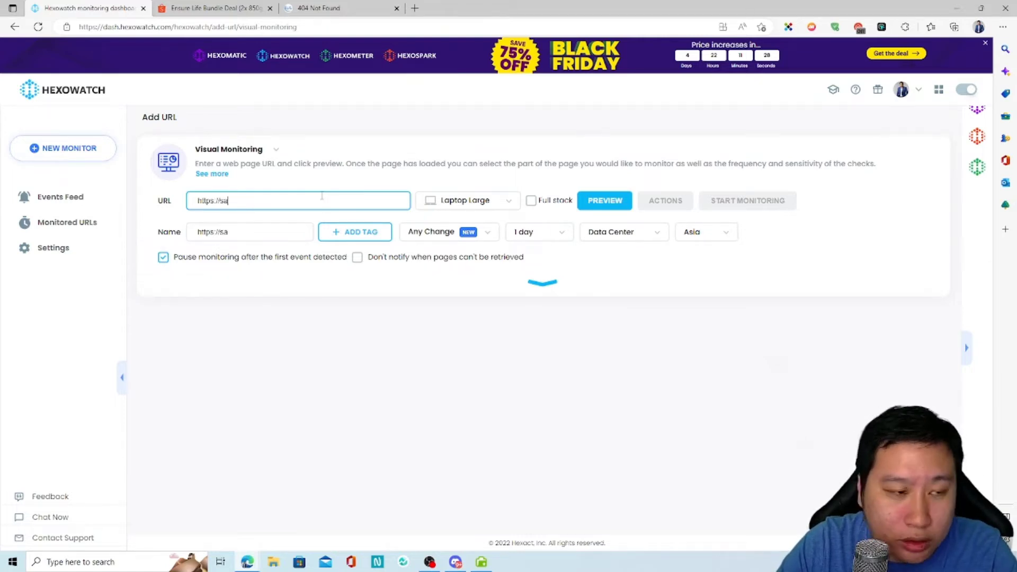
{"action": "key", "text": "BackSpace"}
{"action": "type", "text": "mantra.c"}
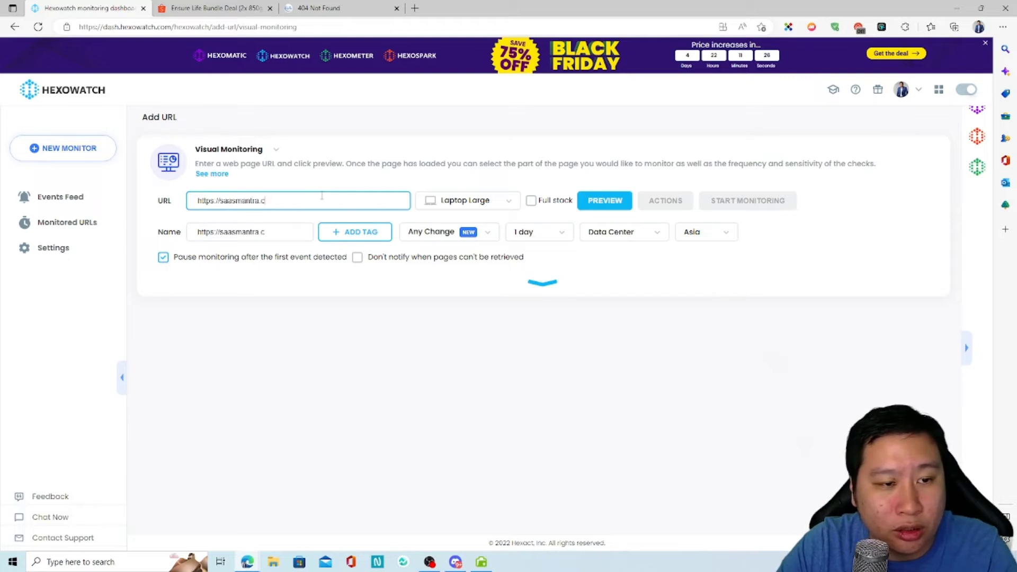
{"action": "type", "text": "om"}
Look over the available device sizes, keep Laptop Large, and load the page preview
{"action": "left_click", "coordinate": [466, 206]}
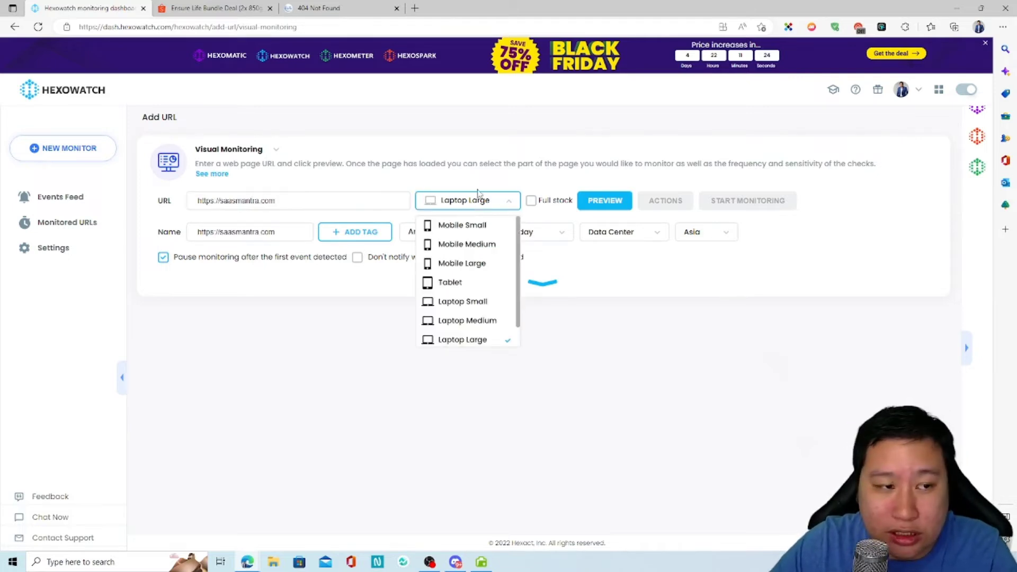
{"action": "scroll", "coordinate": [464, 324], "scroll_direction": "down", "scroll_amount": 1}
{"action": "scroll", "coordinate": [456, 334], "scroll_direction": "up", "scroll_amount": 1}
{"action": "left_click", "coordinate": [572, 325]}
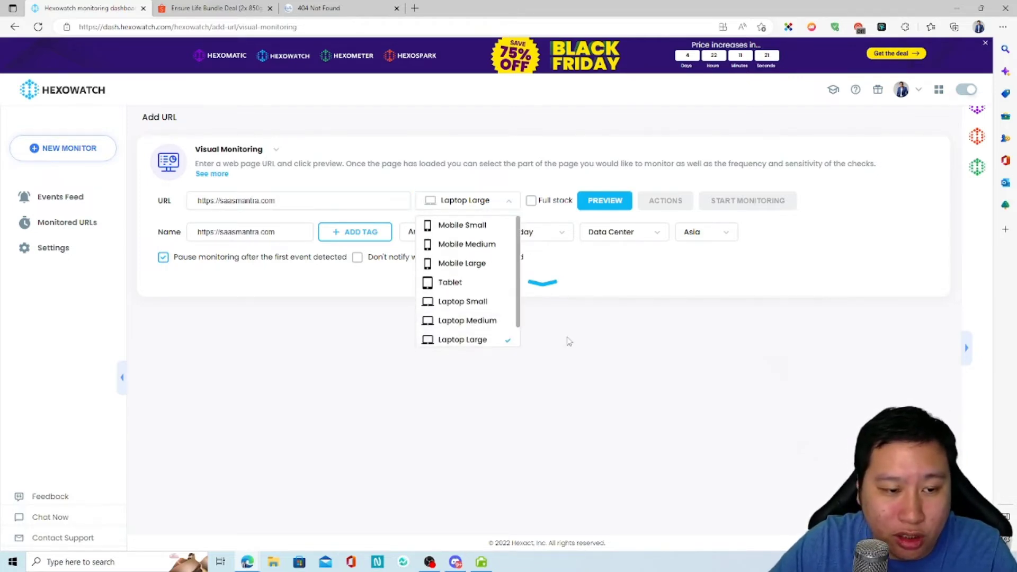
{"action": "left_click", "coordinate": [593, 204]}
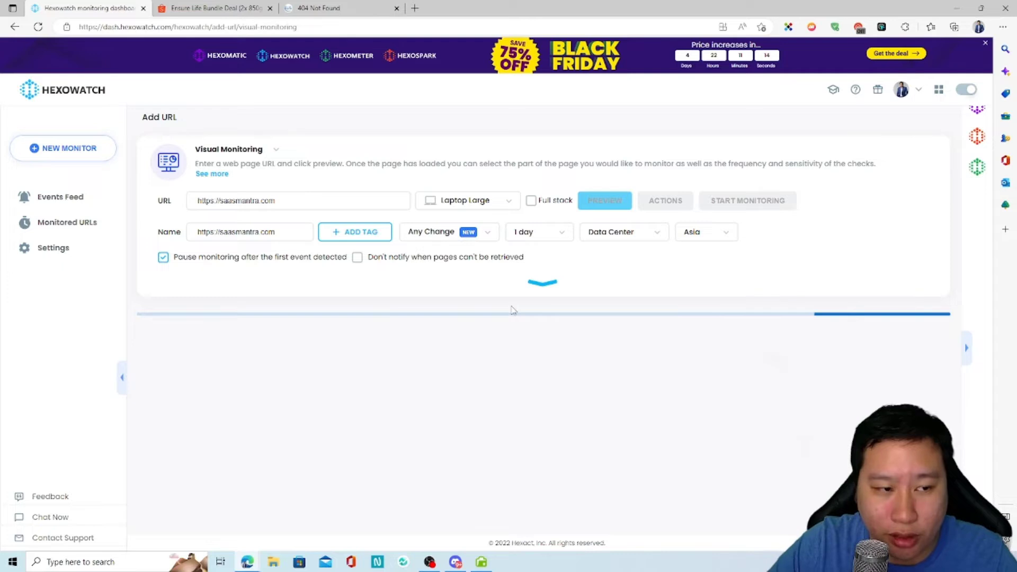
Check the data center regions and the Residential GEO country choices, and return the location type to Data Center
{"action": "left_click", "coordinate": [702, 233]}
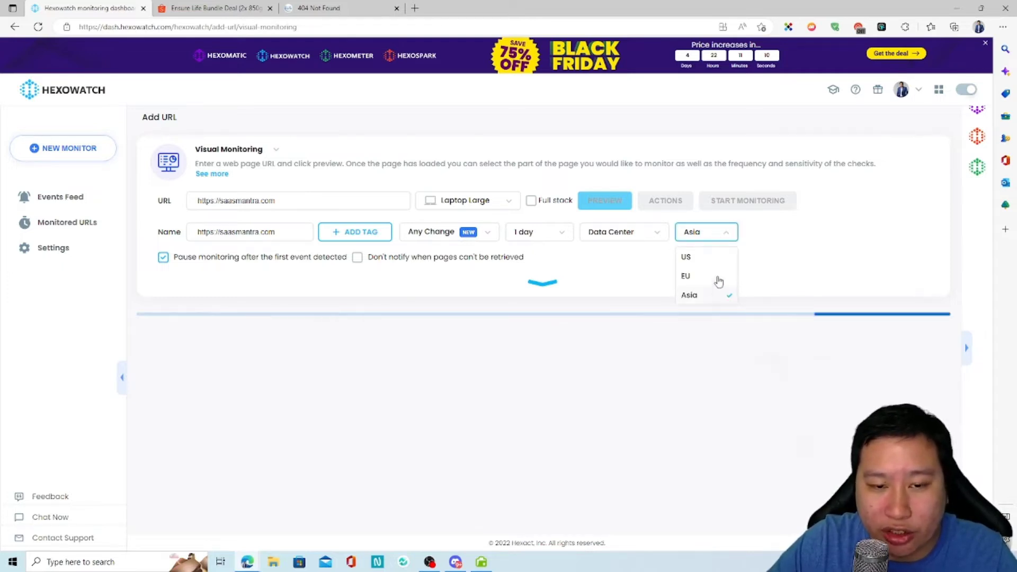
{"action": "left_click", "coordinate": [796, 256]}
{"action": "left_click", "coordinate": [603, 233]}
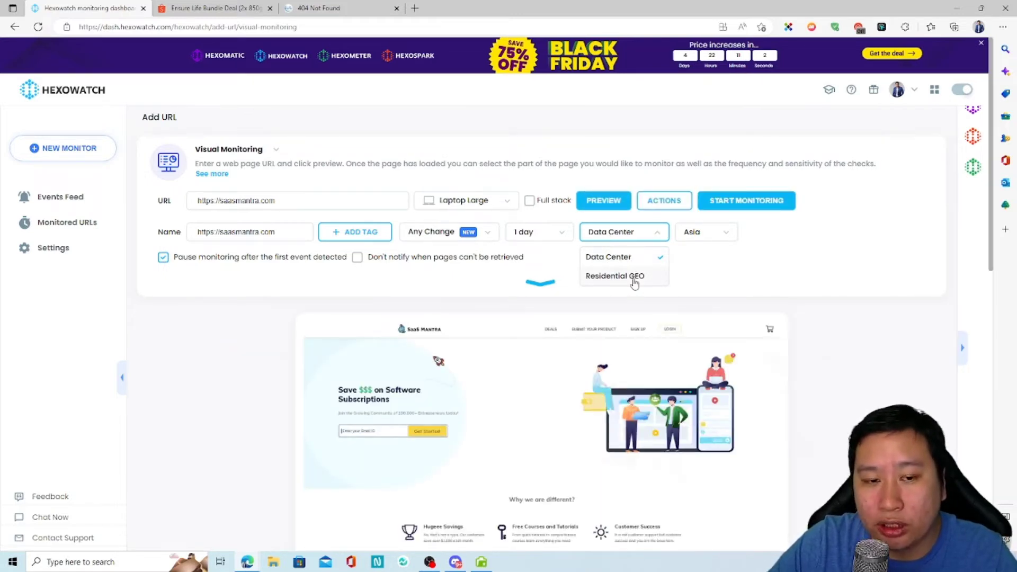
{"action": "left_click", "coordinate": [634, 283]}
{"action": "left_click", "coordinate": [709, 233]}
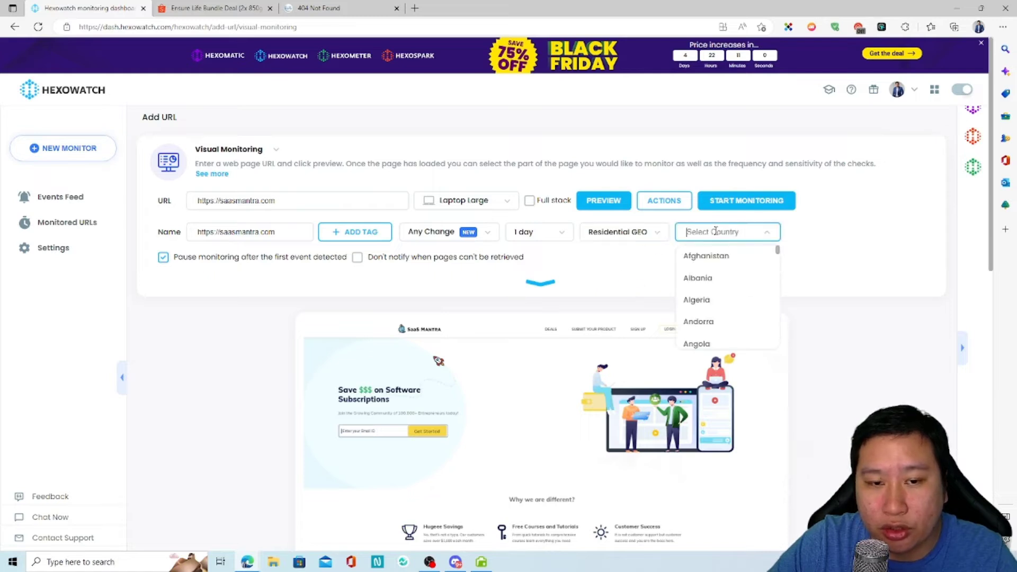
{"action": "left_click", "coordinate": [640, 238]}
{"action": "left_click", "coordinate": [633, 259]}
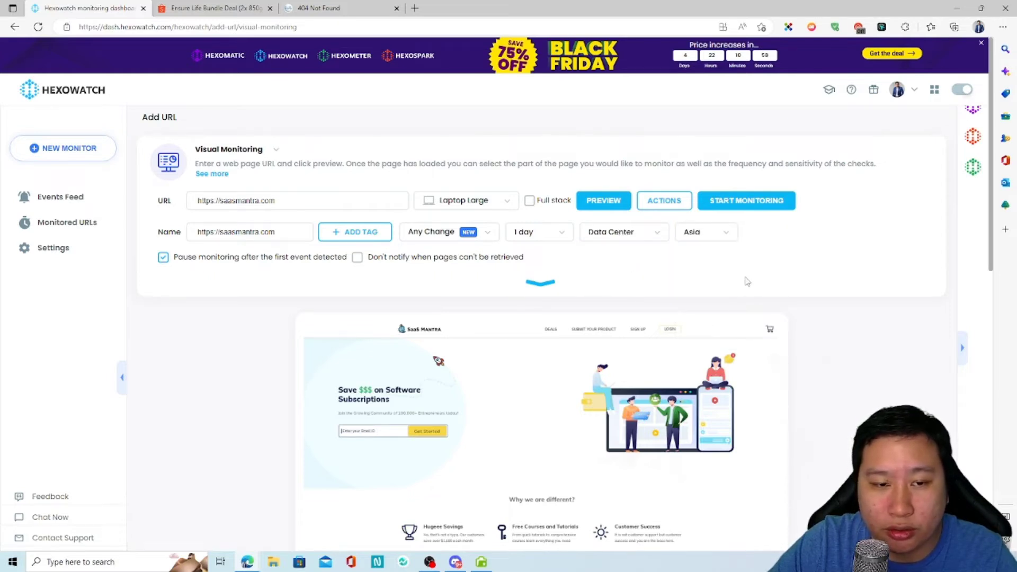
Look through the whole page preview and select the Featured Deal block as the area to monitor
{"action": "scroll", "coordinate": [624, 302], "scroll_direction": "down", "scroll_amount": 4}
{"action": "scroll", "coordinate": [772, 311], "scroll_direction": "down", "scroll_amount": 7}
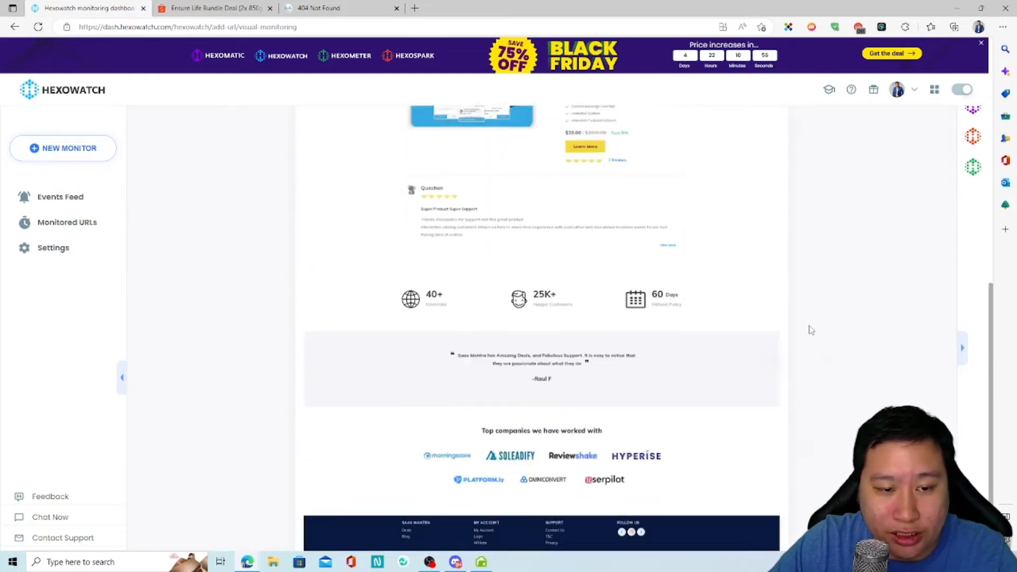
{"action": "scroll", "coordinate": [629, 324], "scroll_direction": "up", "scroll_amount": 3}
{"action": "scroll", "coordinate": [629, 324], "scroll_direction": "up", "scroll_amount": 6}
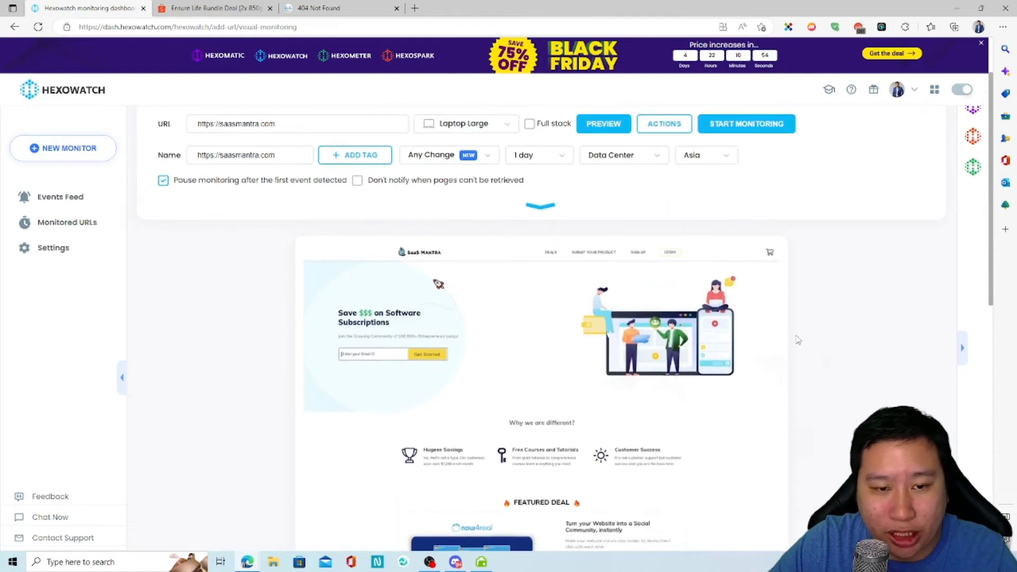
{"action": "scroll", "coordinate": [334, 318], "scroll_direction": "up", "scroll_amount": 1}
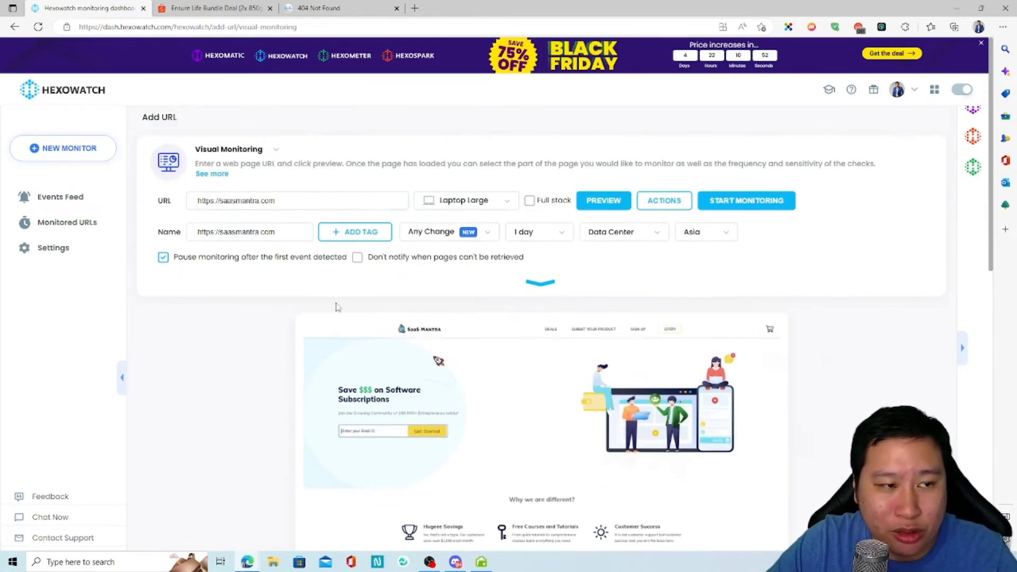
{"action": "scroll", "coordinate": [470, 358], "scroll_direction": "down", "scroll_amount": 4}
{"action": "scroll", "coordinate": [747, 415], "scroll_direction": "down", "scroll_amount": 2}
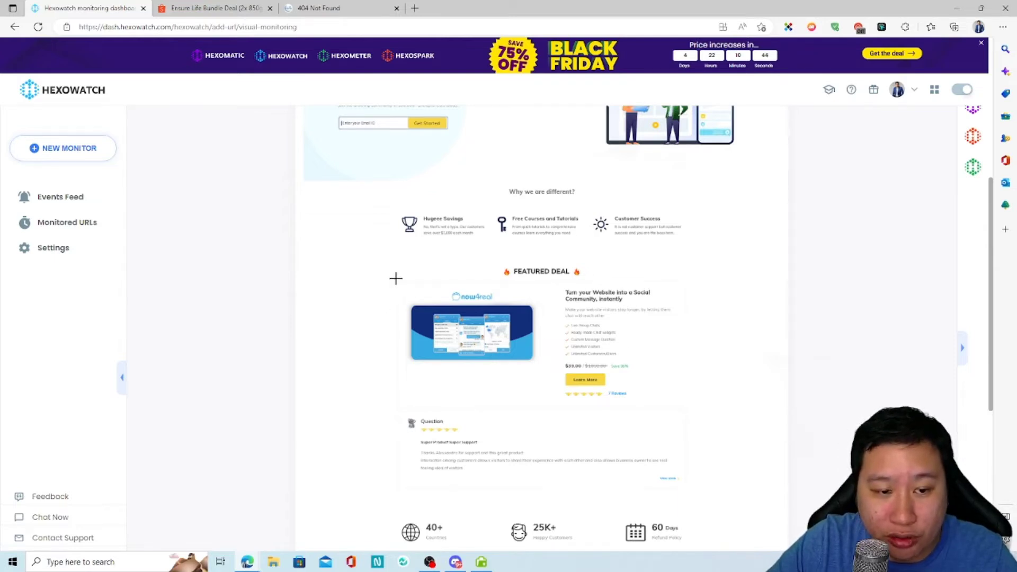
{"action": "left_click_drag", "start_coordinate": [399, 283], "coordinate": [687, 495]}
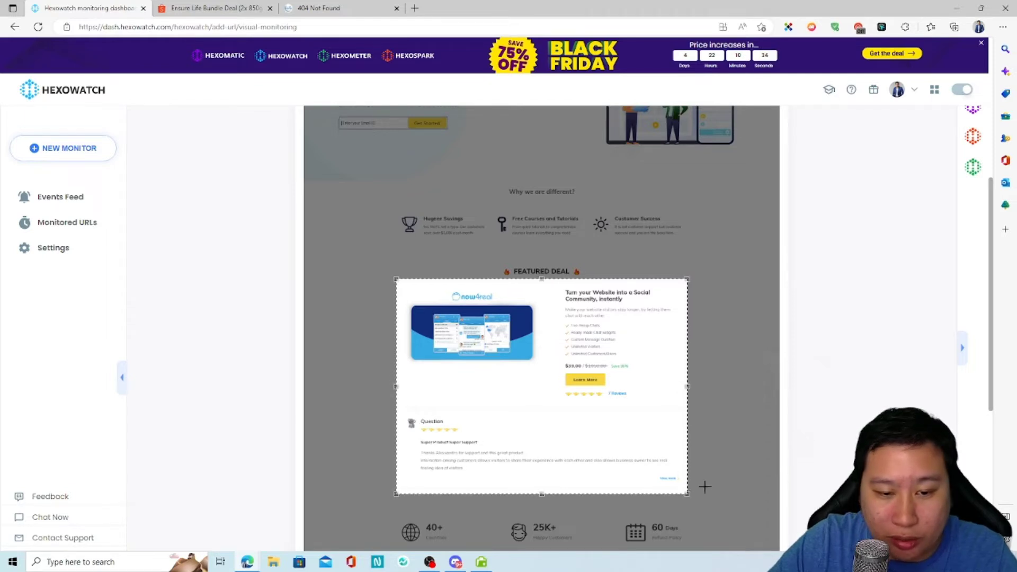
Reposition the monitoring selection so it frames the Featured Deal product and its review, below the section heading
{"action": "left_click_drag", "start_coordinate": [545, 382], "coordinate": [572, 280]}
{"action": "left_click_drag", "start_coordinate": [573, 332], "coordinate": [543, 370]}
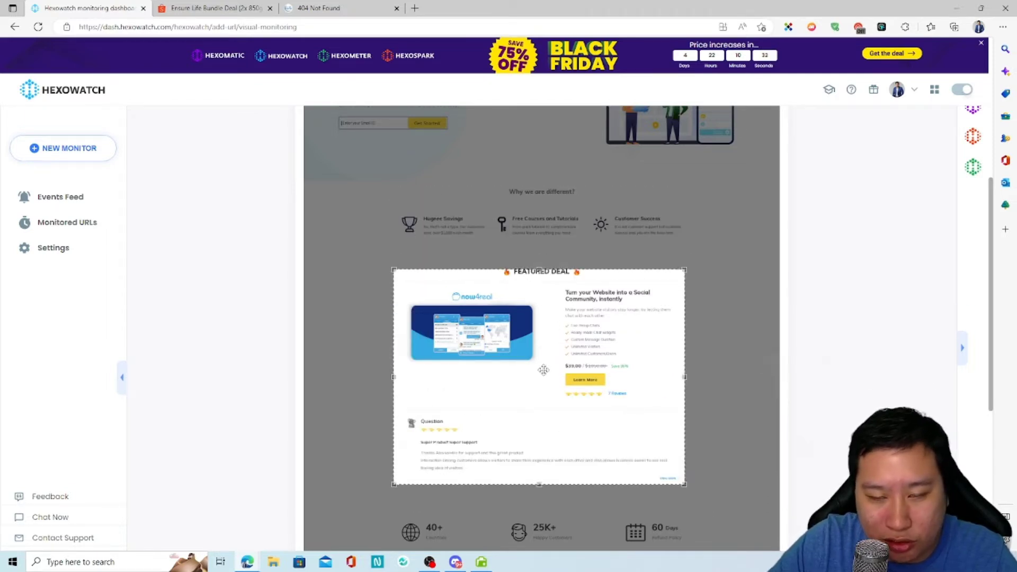
{"action": "scroll", "coordinate": [443, 352], "scroll_direction": "up", "scroll_amount": 4}
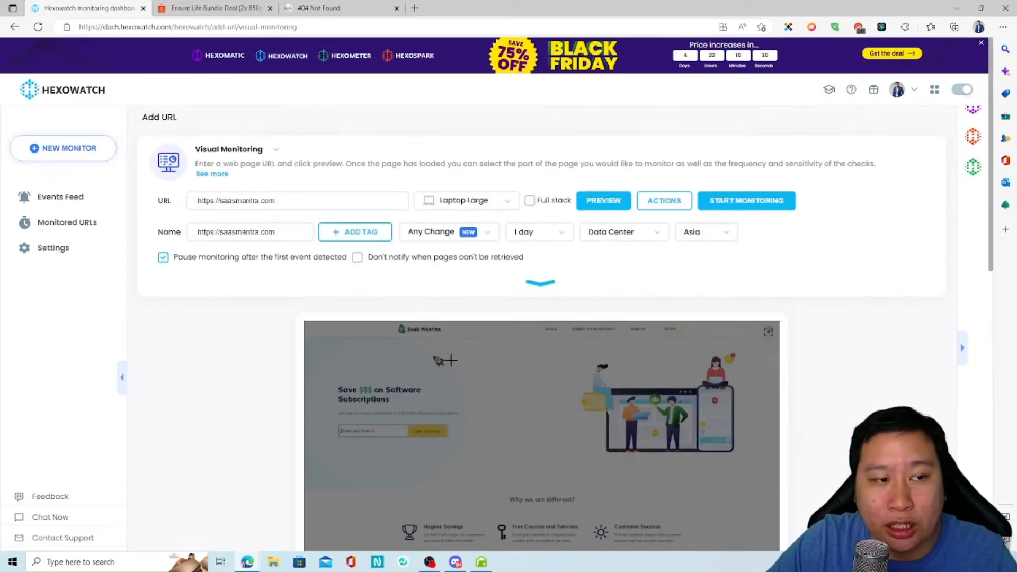
{"action": "scroll", "coordinate": [451, 358], "scroll_direction": "down", "scroll_amount": 5}
{"action": "left_click_drag", "start_coordinate": [546, 298], "coordinate": [546, 310]}
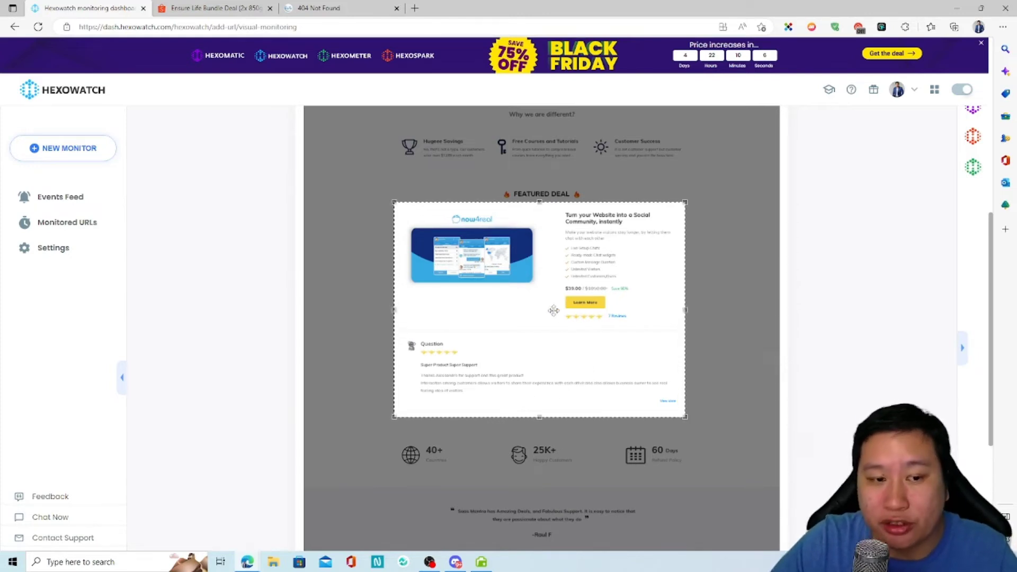
{"action": "left_click_drag", "start_coordinate": [474, 295], "coordinate": [512, 303]}
{"action": "scroll", "coordinate": [630, 179], "scroll_direction": "up", "scroll_amount": 5}
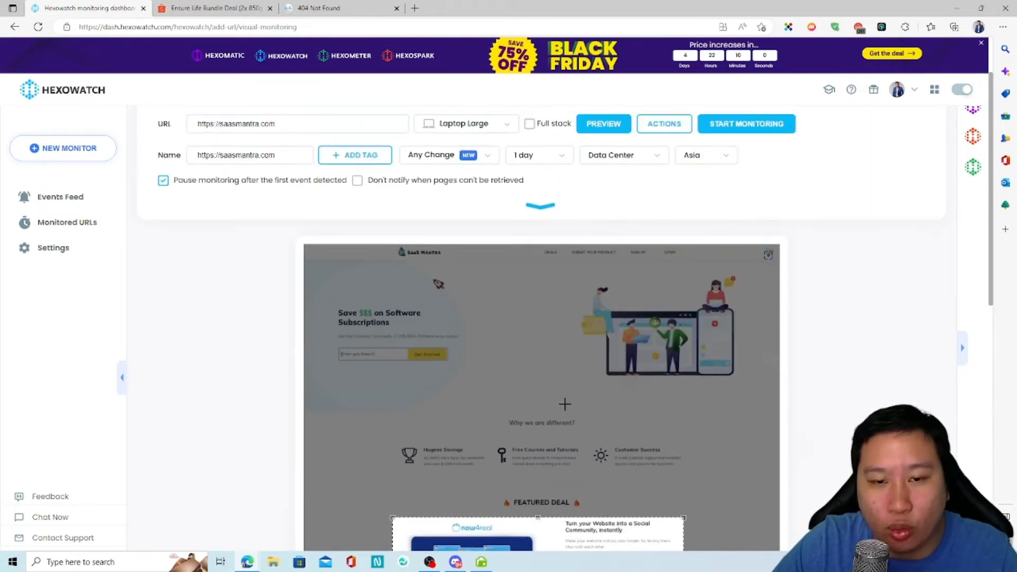
{"action": "scroll", "coordinate": [567, 393], "scroll_direction": "down", "scroll_amount": 6}
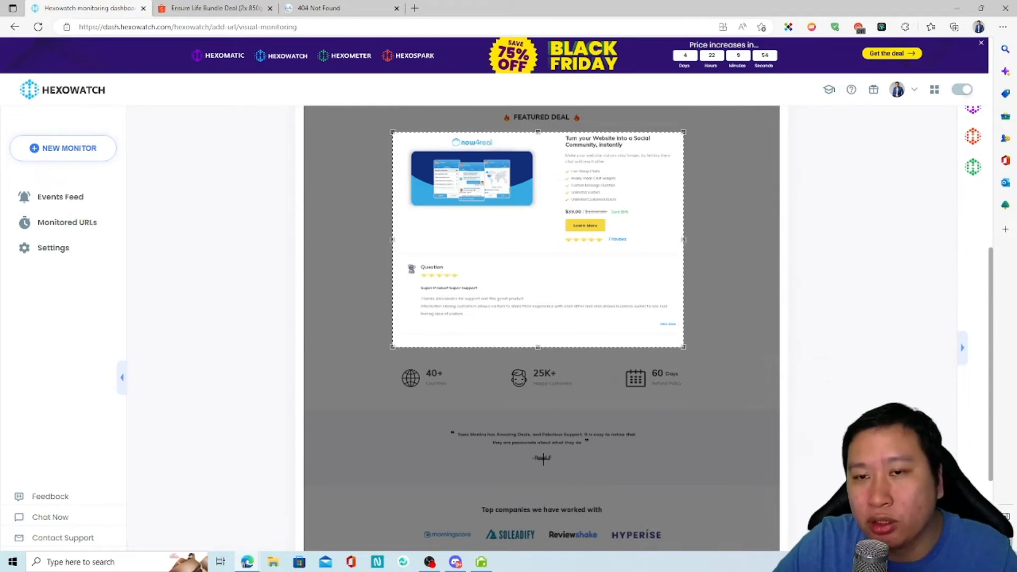
{"action": "left_click_drag", "start_coordinate": [552, 229], "coordinate": [558, 217]}
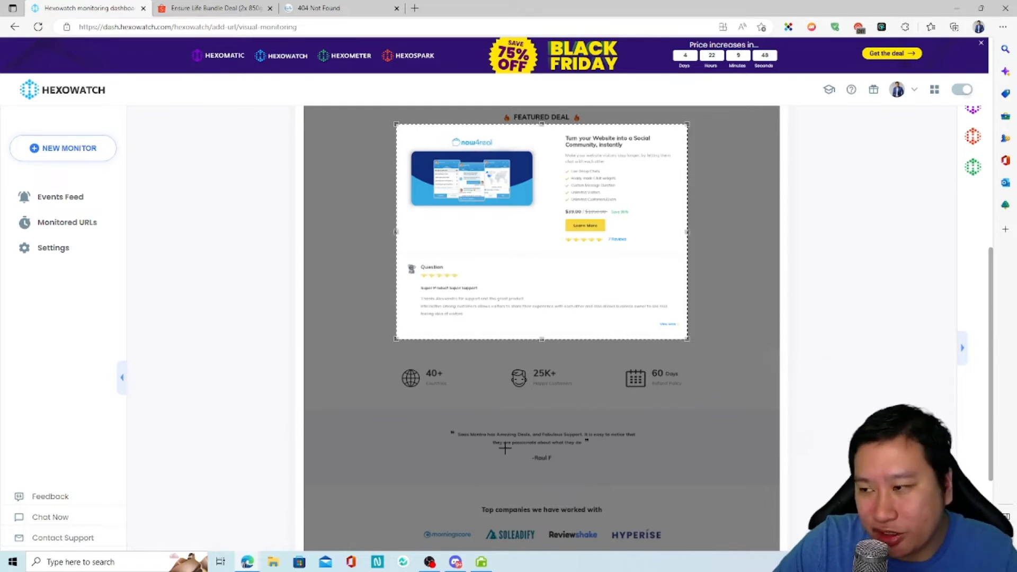
Review the selected Featured Deal area in the preview together with the monitor settings above it
{"action": "scroll", "coordinate": [502, 446], "scroll_direction": "up", "scroll_amount": 8}
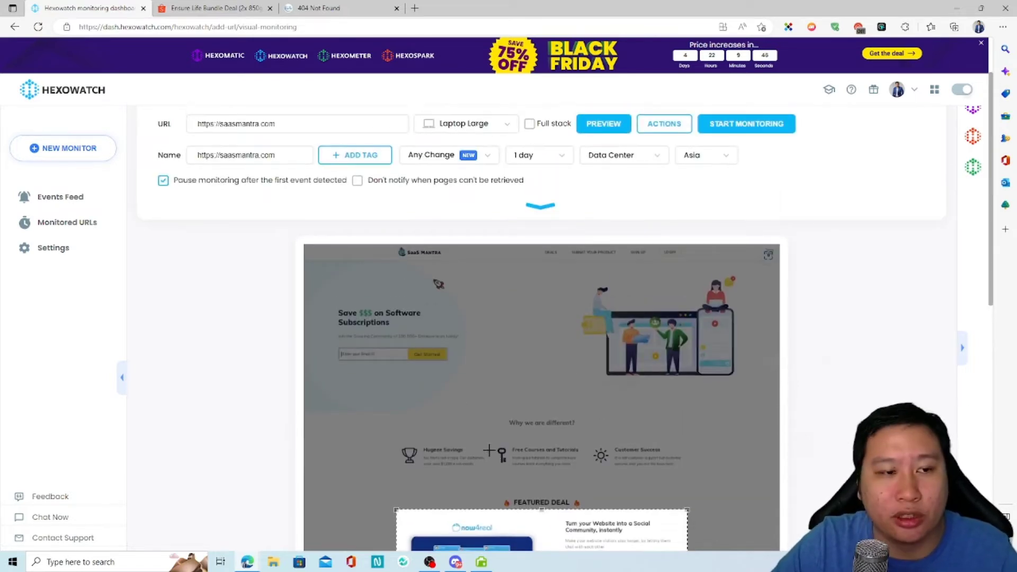
{"action": "scroll", "coordinate": [487, 436], "scroll_direction": "down", "scroll_amount": 3}
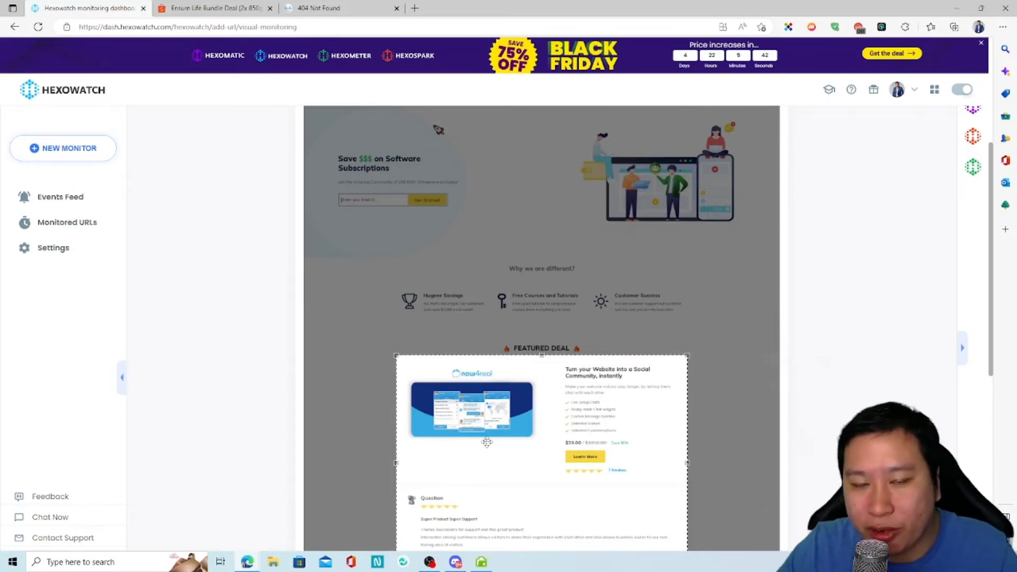
{"action": "scroll", "coordinate": [487, 442], "scroll_direction": "up", "scroll_amount": 3}
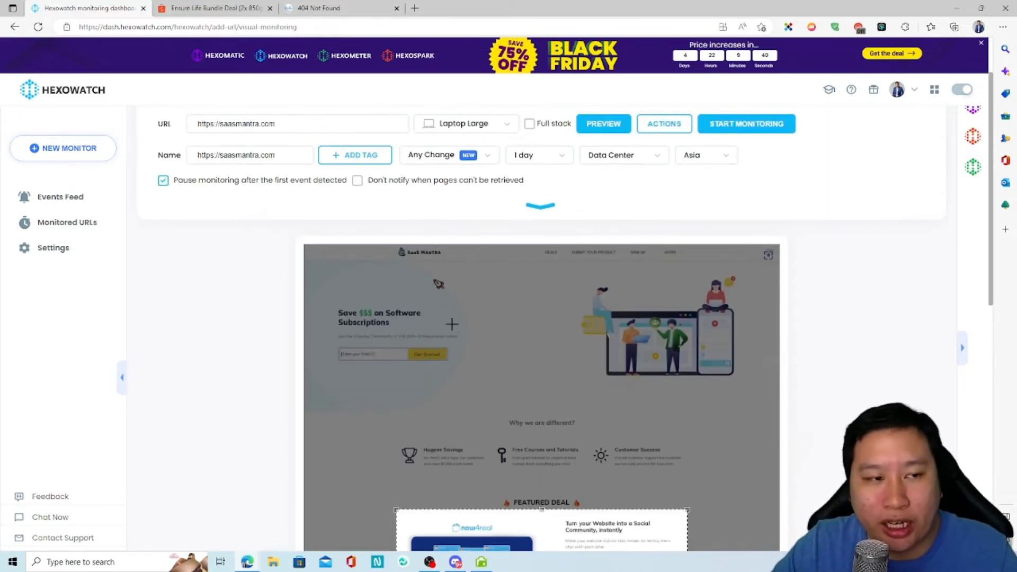
{"action": "scroll", "coordinate": [394, 247], "scroll_direction": "up", "scroll_amount": 2}
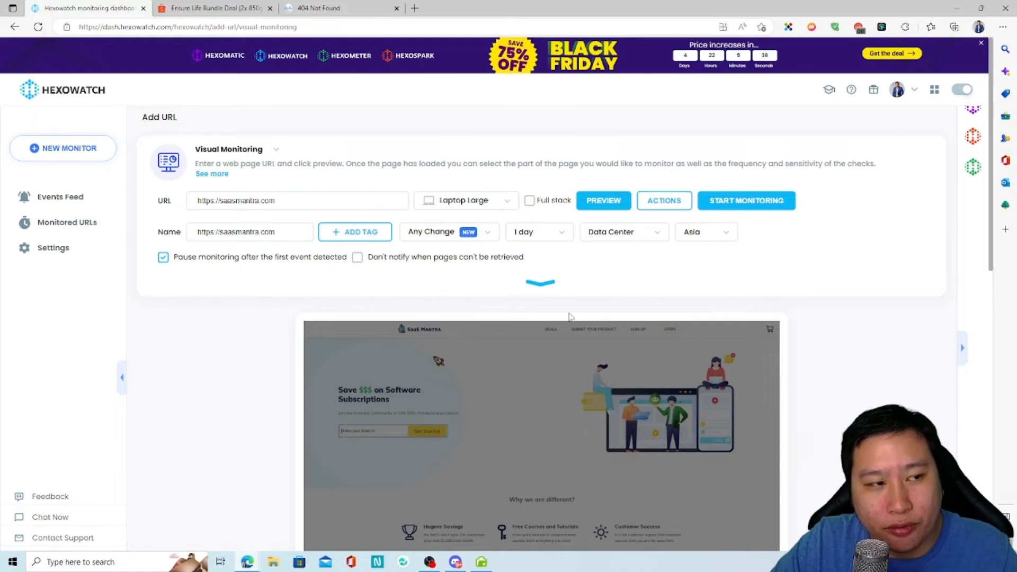
{"action": "scroll", "coordinate": [630, 310], "scroll_direction": "down", "scroll_amount": 5}
{"action": "scroll", "coordinate": [530, 325], "scroll_direction": "up", "scroll_amount": 4}
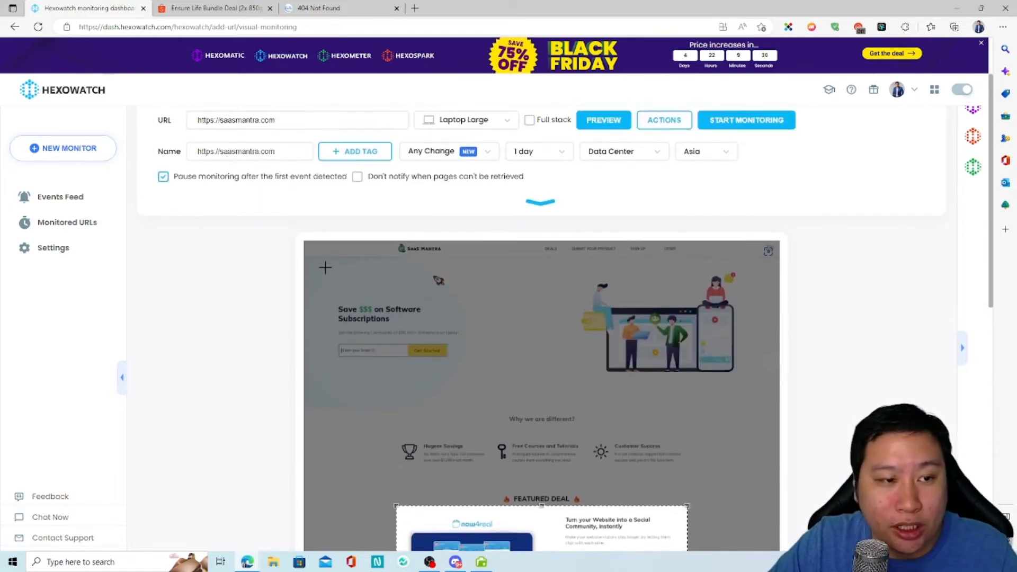
{"action": "scroll", "coordinate": [324, 269], "scroll_direction": "down", "scroll_amount": 1}
{"action": "scroll", "coordinate": [324, 269], "scroll_direction": "up", "scroll_amount": 2}
{"action": "scroll", "coordinate": [724, 314], "scroll_direction": "down", "scroll_amount": 4}
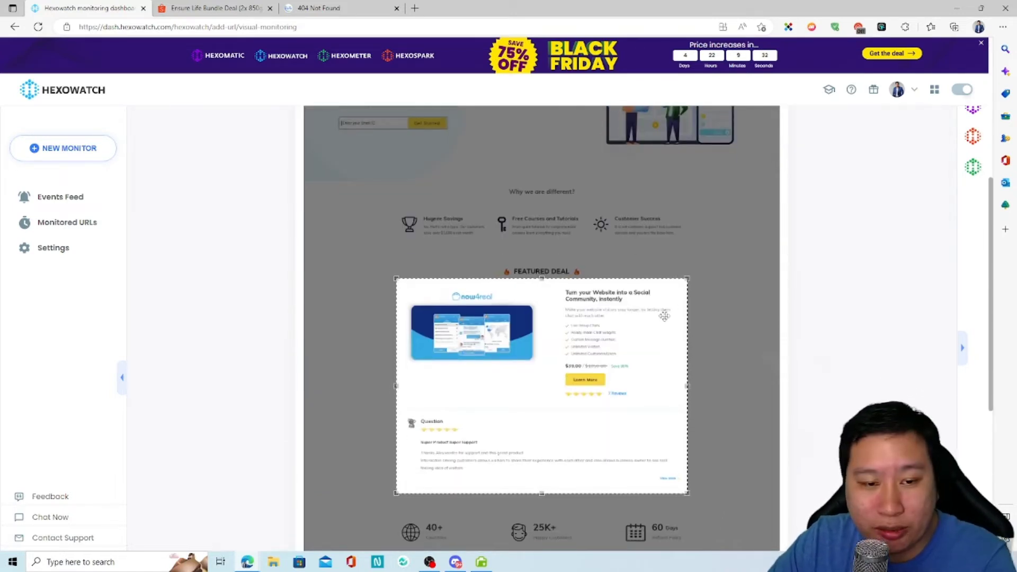
{"action": "scroll", "coordinate": [402, 268], "scroll_direction": "up", "scroll_amount": 8}
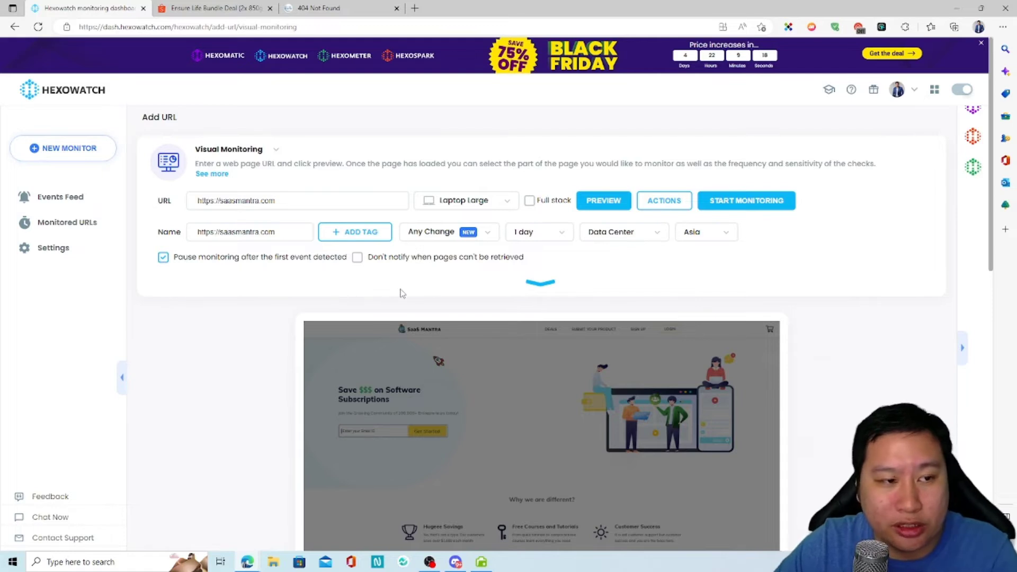
{"action": "left_click", "coordinate": [657, 206]}
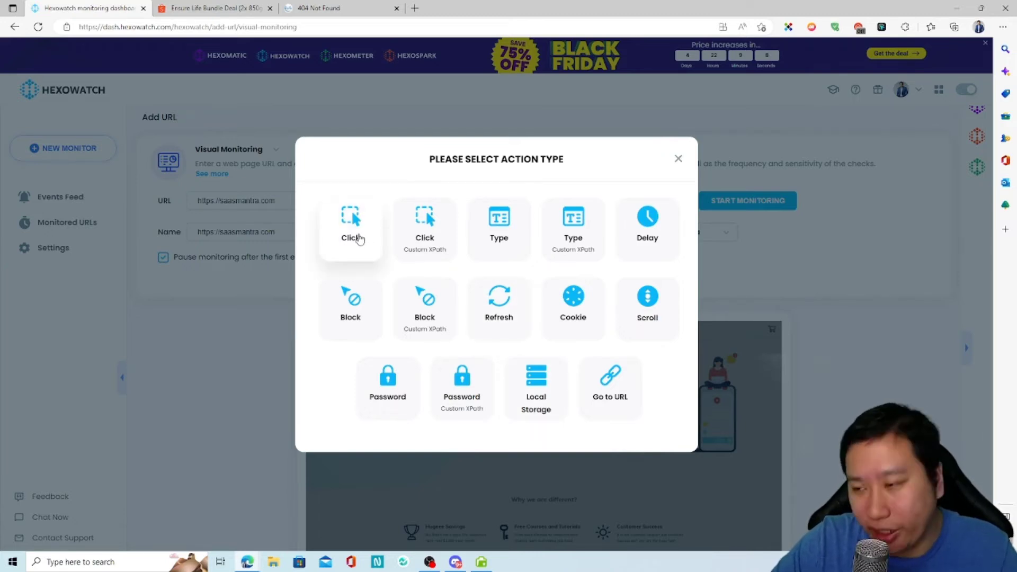
{"action": "left_click", "coordinate": [359, 238]}
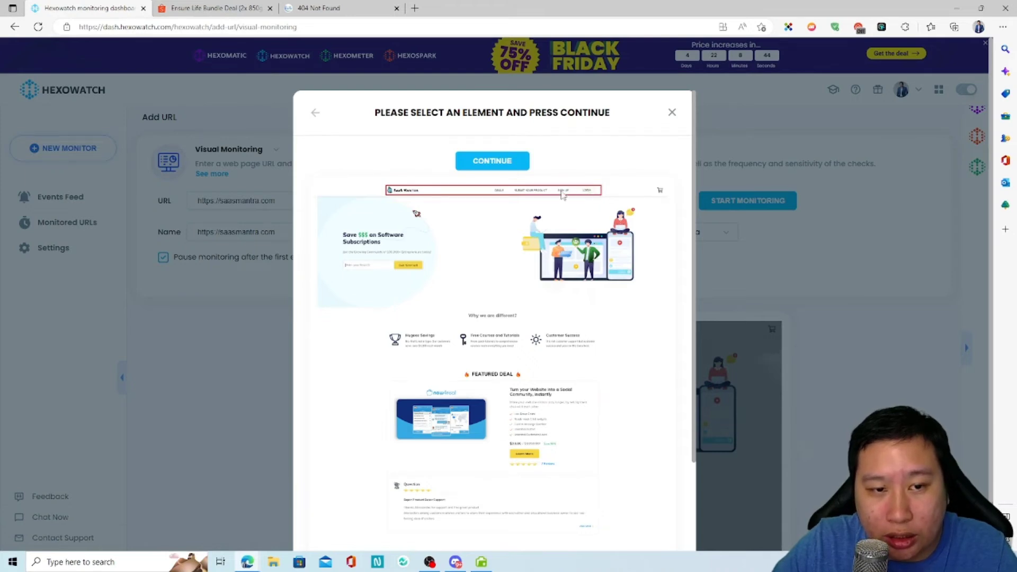
{"action": "left_click", "coordinate": [589, 194]}
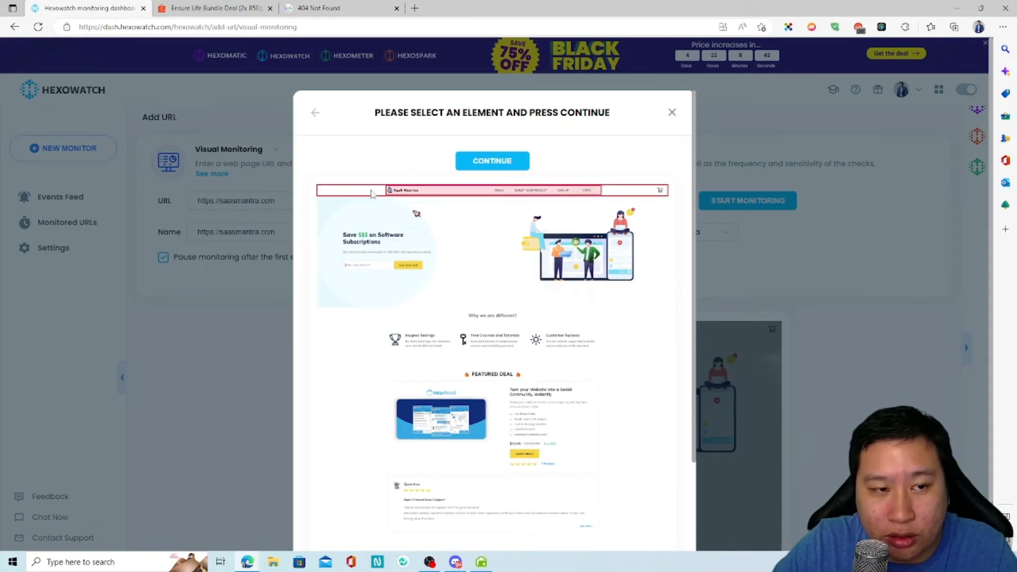
{"action": "scroll", "coordinate": [592, 199], "scroll_direction": "down", "scroll_amount": 4}
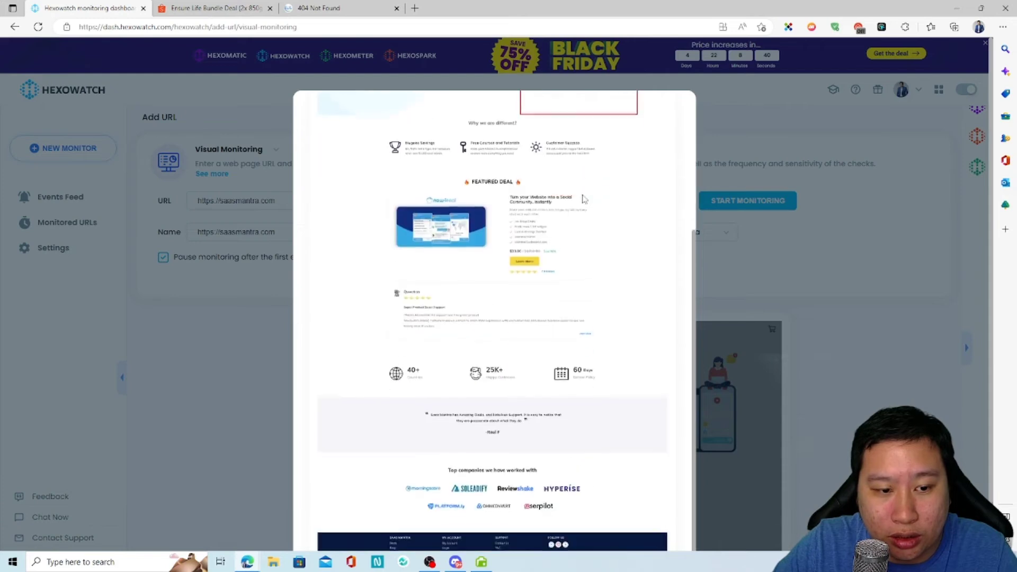
{"action": "scroll", "coordinate": [530, 183], "scroll_direction": "up", "scroll_amount": 4}
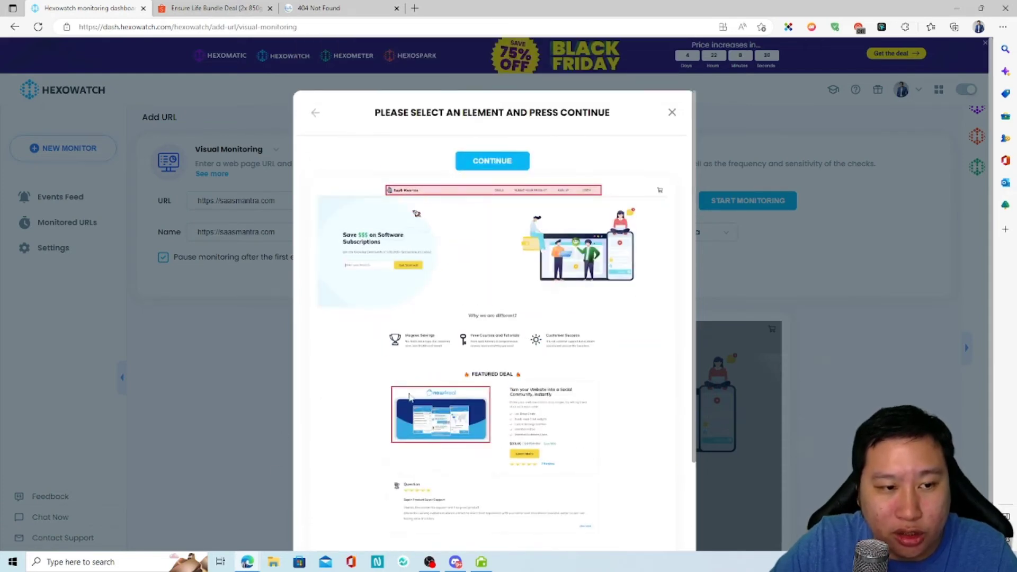
{"action": "scroll", "coordinate": [459, 421], "scroll_direction": "down", "scroll_amount": 4}
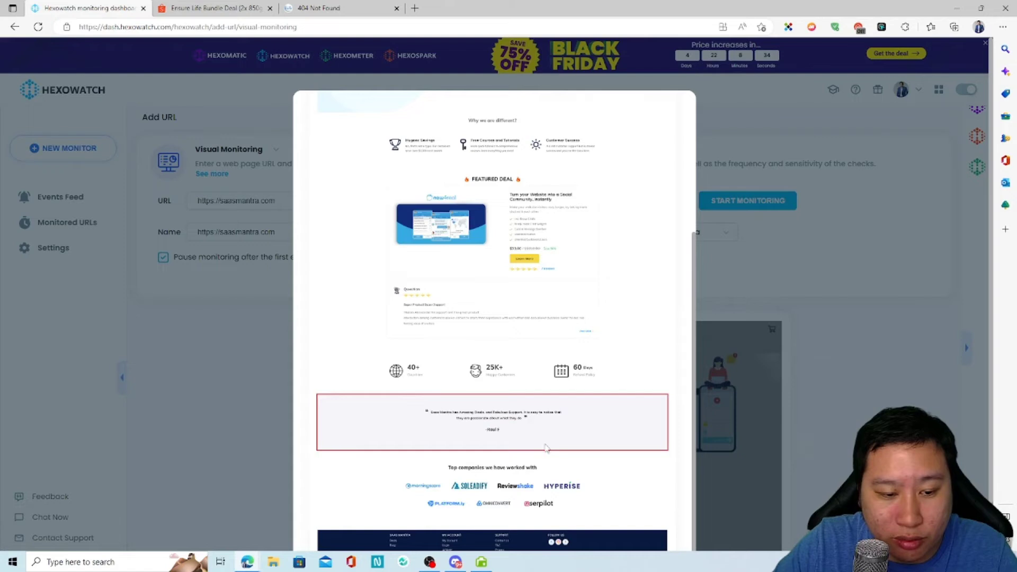
{"action": "scroll", "coordinate": [461, 424], "scroll_direction": "down", "scroll_amount": 1}
{"action": "scroll", "coordinate": [463, 434], "scroll_direction": "up", "scroll_amount": 3}
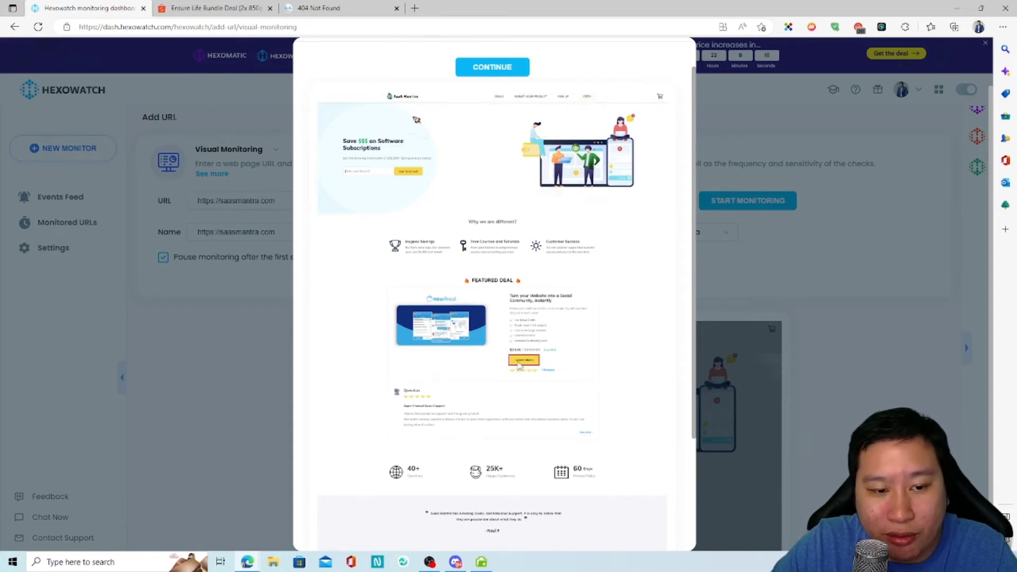
{"action": "scroll", "coordinate": [538, 367], "scroll_direction": "up", "scroll_amount": 5}
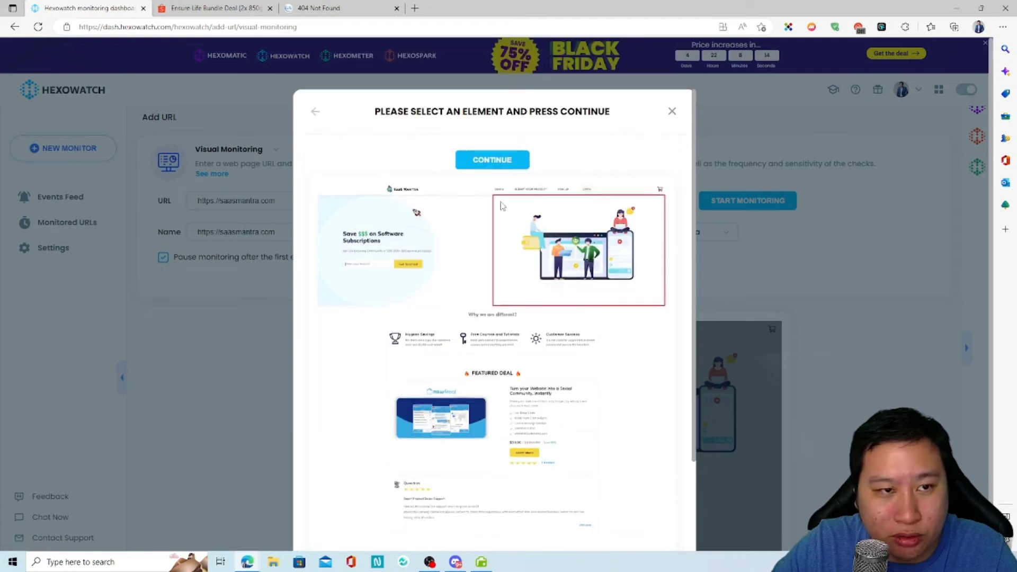
{"action": "left_click", "coordinate": [672, 107]}
{"action": "left_click", "coordinate": [293, 208]}
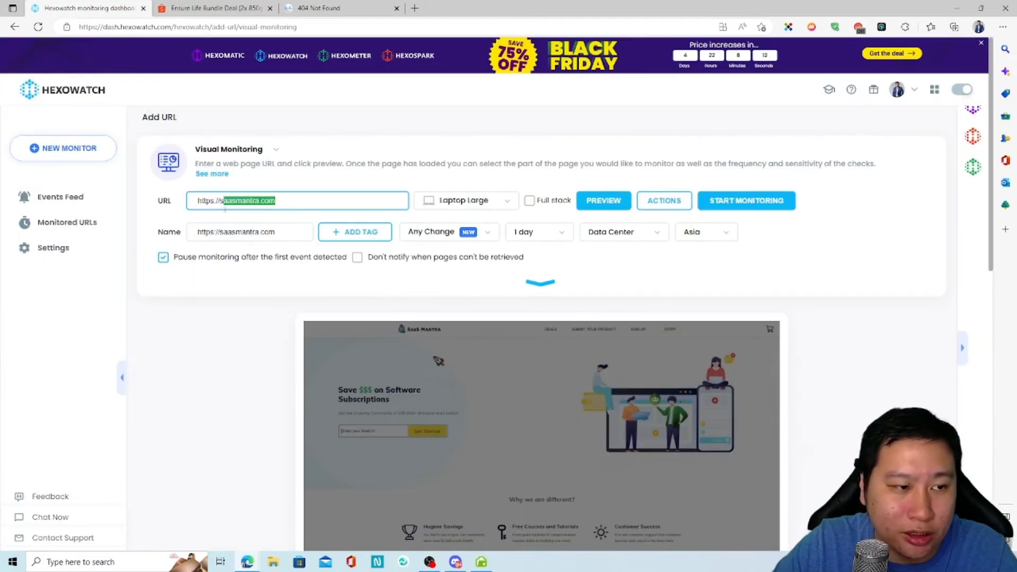
{"action": "type", "text": "labrik"}
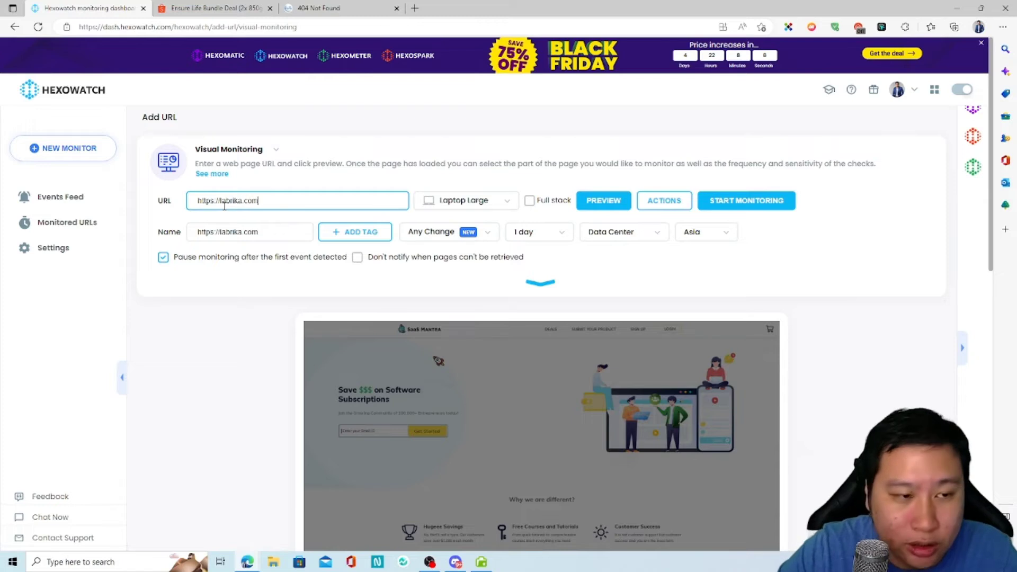
{"action": "scroll", "coordinate": [615, 195], "scroll_direction": "down", "scroll_amount": 2}
{"action": "scroll", "coordinate": [612, 199], "scroll_direction": "up", "scroll_amount": 2}
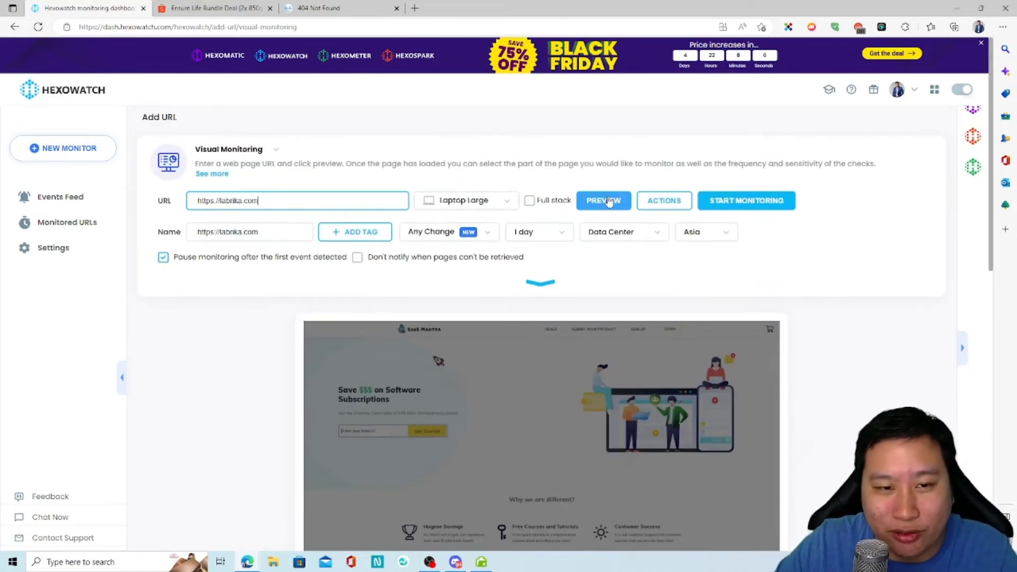
{"action": "left_click", "coordinate": [606, 201]}
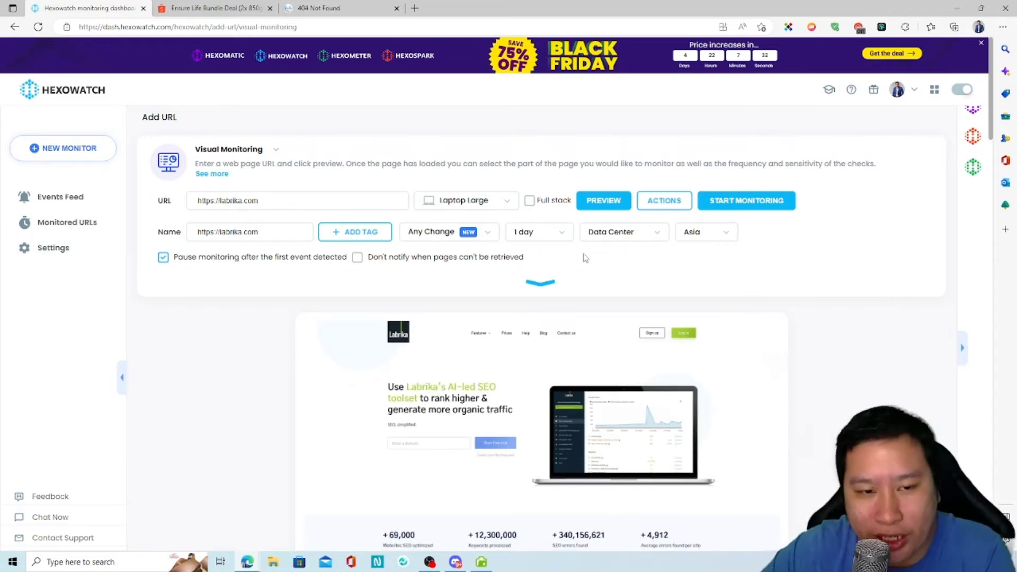
Add a Click action on the green log-in button in the Labrika page header and check the resulting preview
{"action": "scroll", "coordinate": [731, 259], "scroll_direction": "down", "scroll_amount": 4}
{"action": "scroll", "coordinate": [842, 279], "scroll_direction": "up", "scroll_amount": 3}
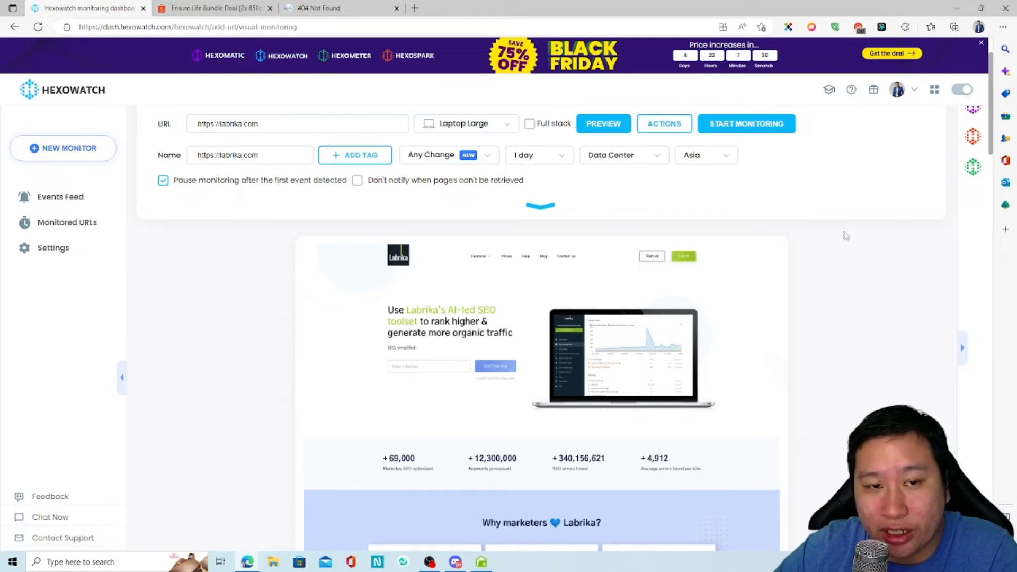
{"action": "left_click", "coordinate": [664, 124]}
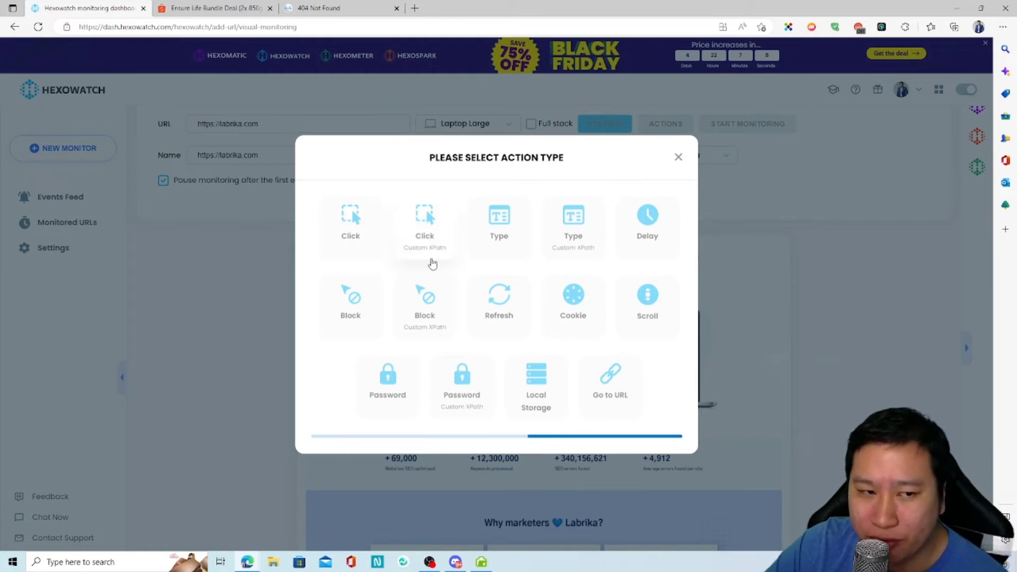
{"action": "left_click", "coordinate": [420, 216]}
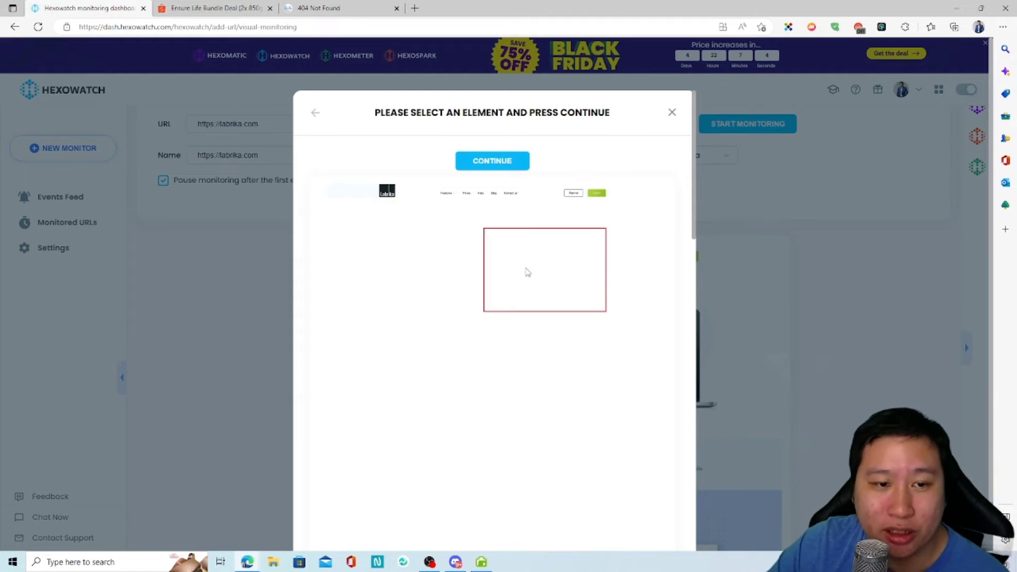
{"action": "left_click", "coordinate": [603, 195]}
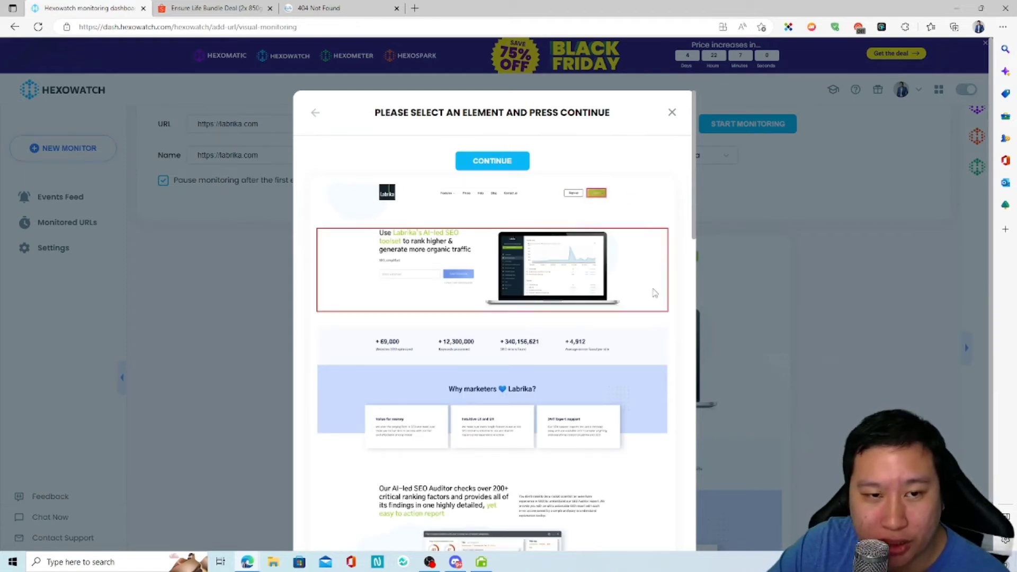
{"action": "left_click", "coordinate": [492, 161]}
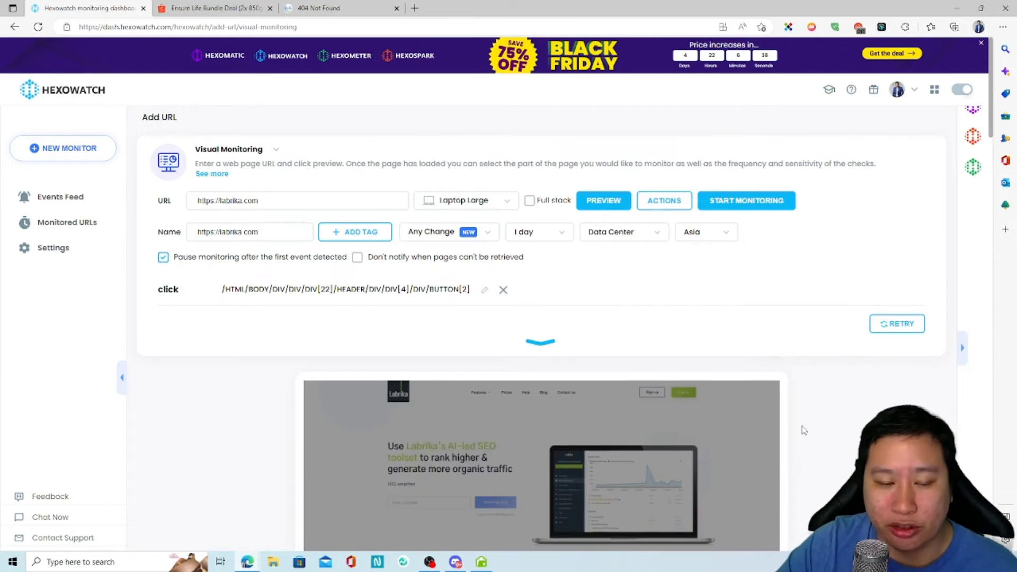
{"action": "scroll", "coordinate": [821, 404], "scroll_direction": "down", "scroll_amount": 12}
{"action": "scroll", "coordinate": [621, 314], "scroll_direction": "down", "scroll_amount": 10}
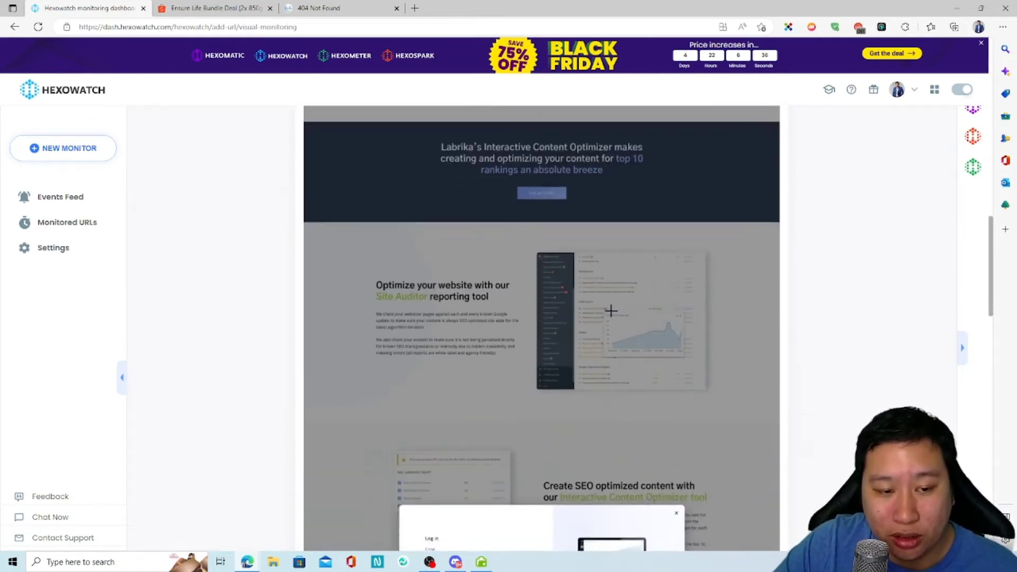
{"action": "scroll", "coordinate": [586, 338], "scroll_direction": "up", "scroll_amount": 3}
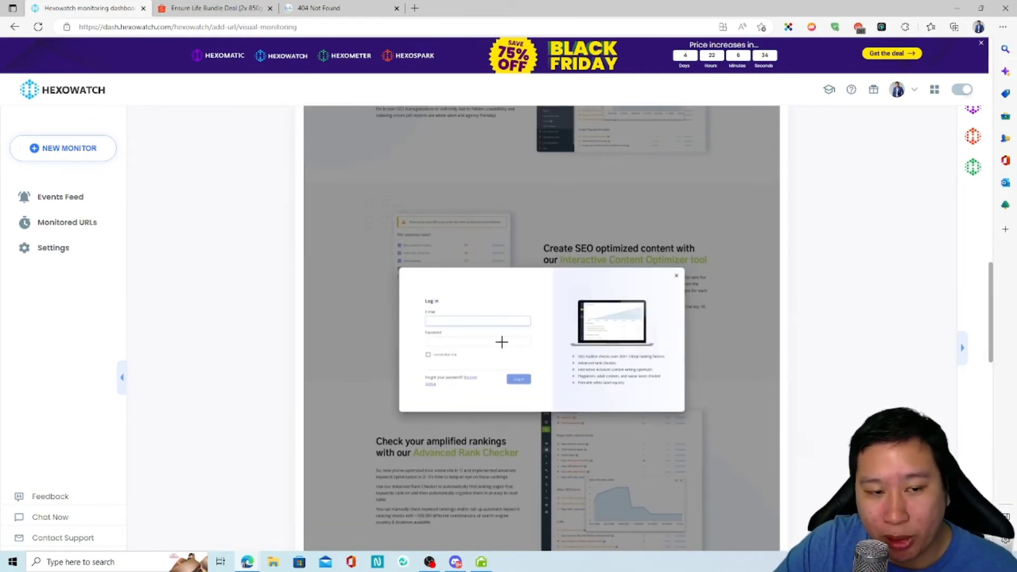
{"action": "scroll", "coordinate": [556, 339], "scroll_direction": "up", "scroll_amount": 15}
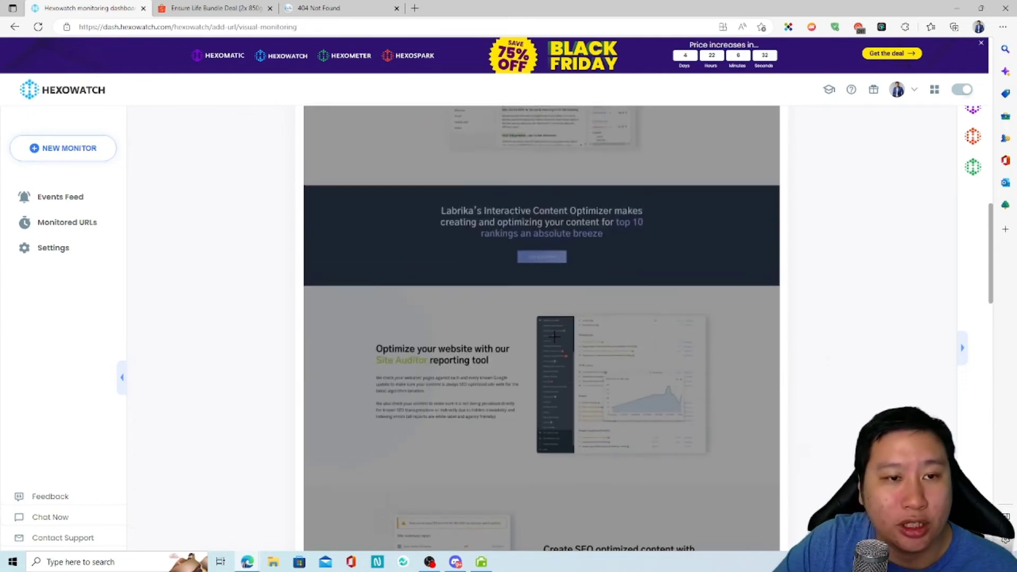
Add a Type action that enters the account e-mail address in the E-mail field of Labrika's log-in popup
{"action": "left_click", "coordinate": [652, 196]}
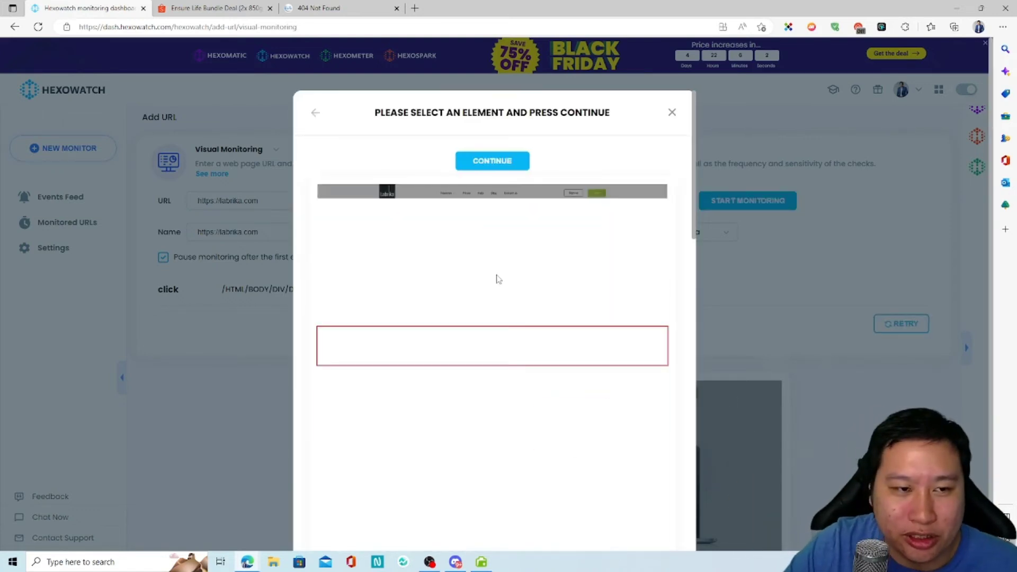
{"action": "scroll", "coordinate": [508, 371], "scroll_direction": "down", "scroll_amount": 5}
{"action": "scroll", "coordinate": [477, 360], "scroll_direction": "down", "scroll_amount": 10}
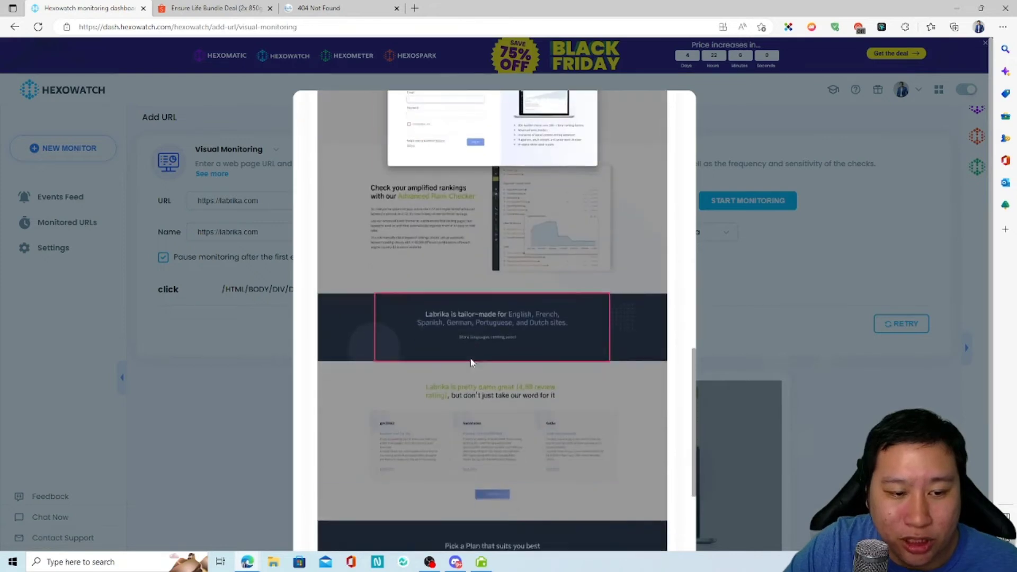
{"action": "scroll", "coordinate": [443, 324], "scroll_direction": "up", "scroll_amount": 5}
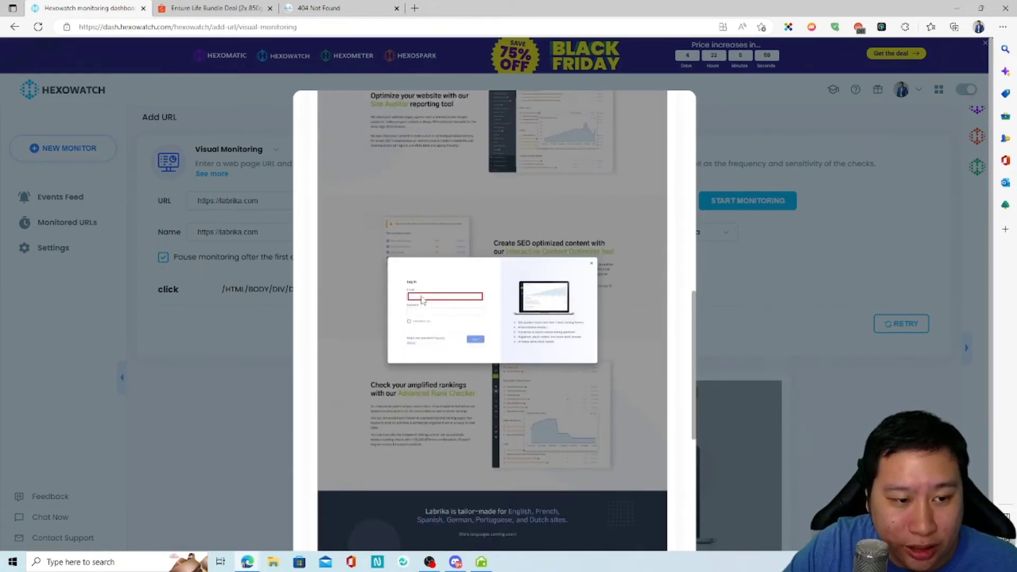
{"action": "left_click", "coordinate": [556, 345]}
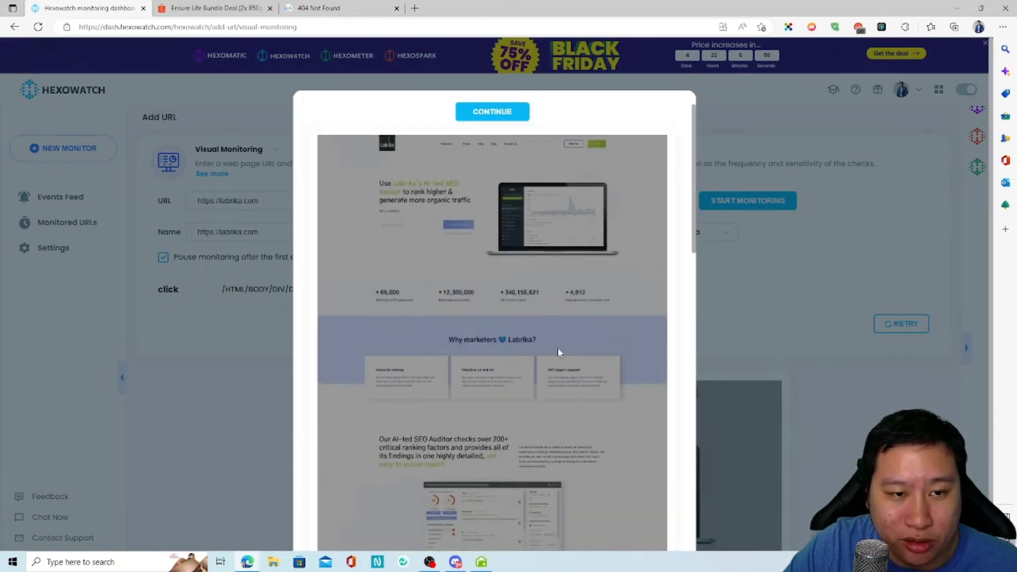
{"action": "scroll", "coordinate": [557, 350], "scroll_direction": "down", "scroll_amount": 5}
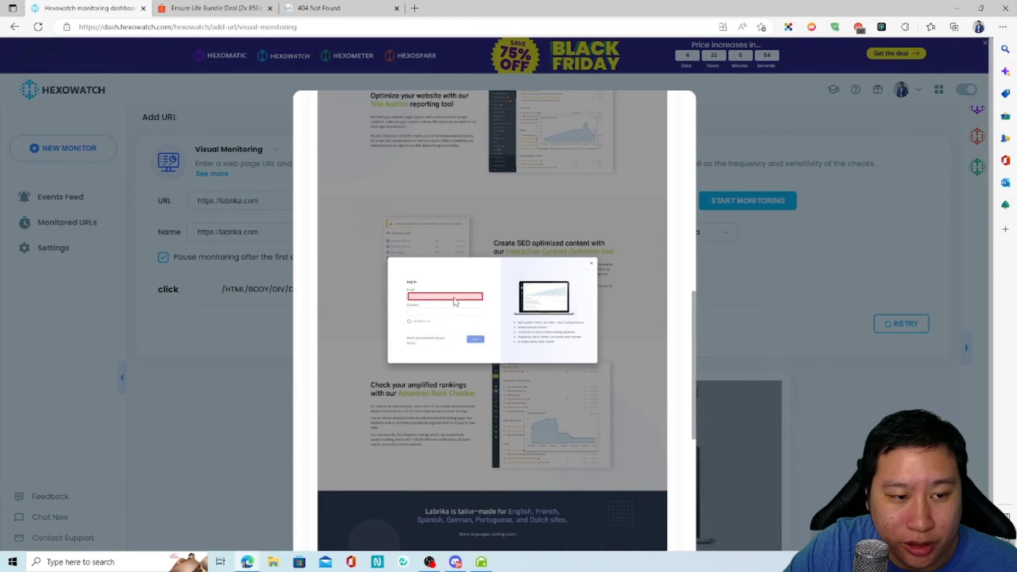
{"action": "left_click", "coordinate": [454, 301]}
{"action": "left_click", "coordinate": [498, 161]}
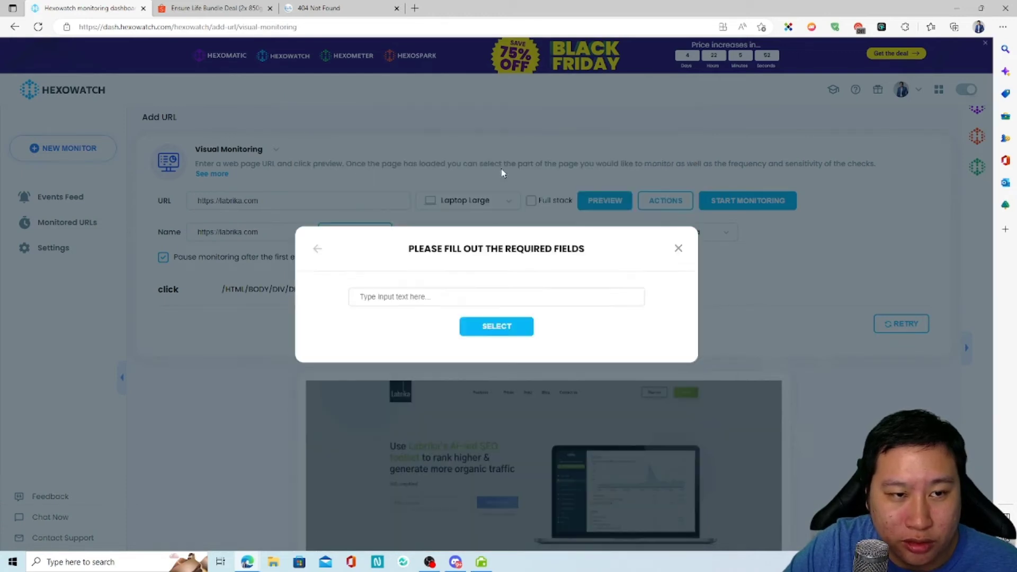
{"action": "left_click", "coordinate": [454, 292]}
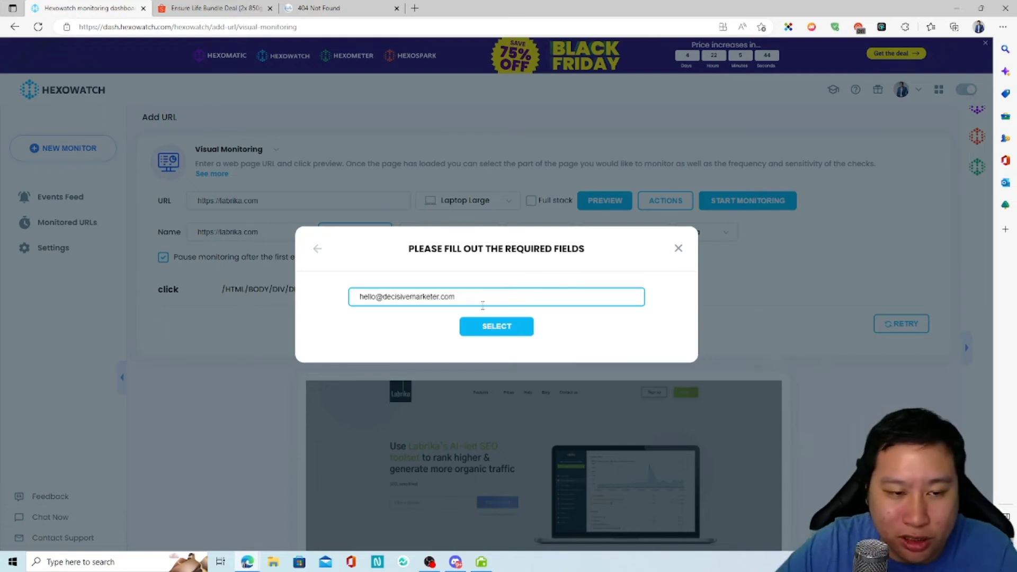
{"action": "left_click", "coordinate": [488, 333]}
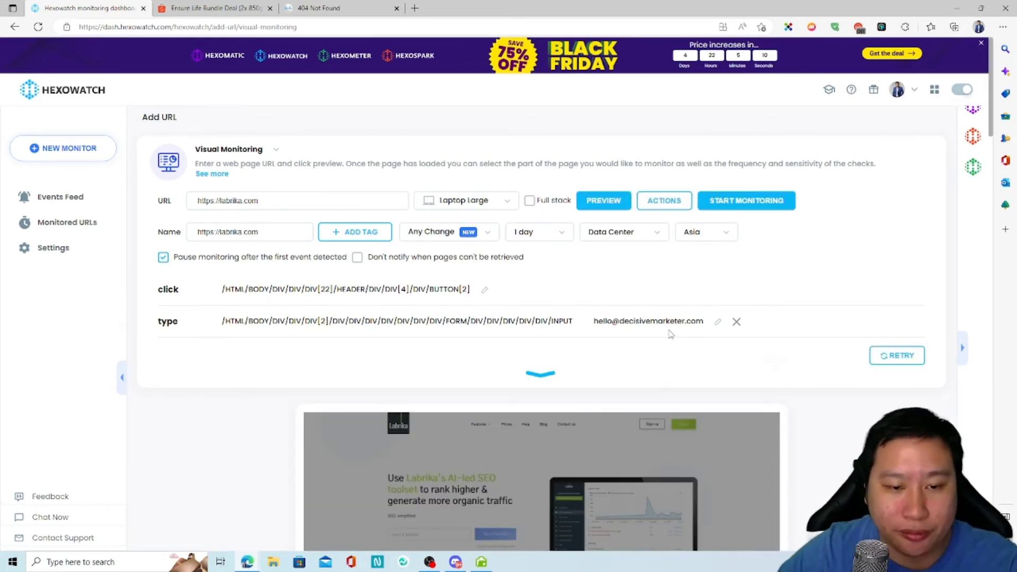
Check the E-mail field of the log-in popup in the updated preview and review the list of configured actions
{"action": "scroll", "coordinate": [662, 331], "scroll_direction": "down", "scroll_amount": 15}
{"action": "scroll", "coordinate": [553, 349], "scroll_direction": "up", "scroll_amount": 4}
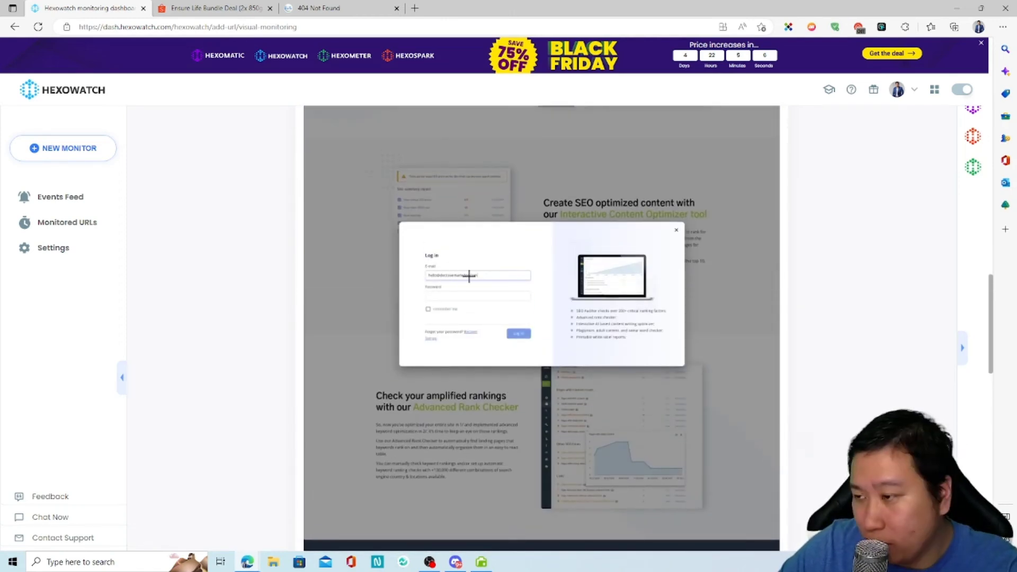
{"action": "scroll", "coordinate": [516, 318], "scroll_direction": "up", "scroll_amount": 10}
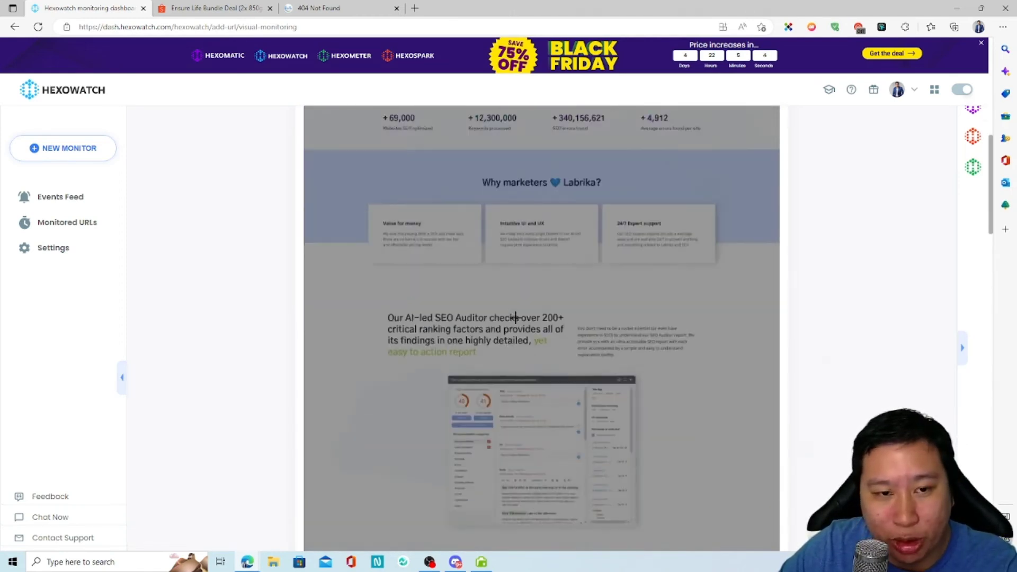
{"action": "scroll", "coordinate": [515, 318], "scroll_direction": "down", "scroll_amount": 15}
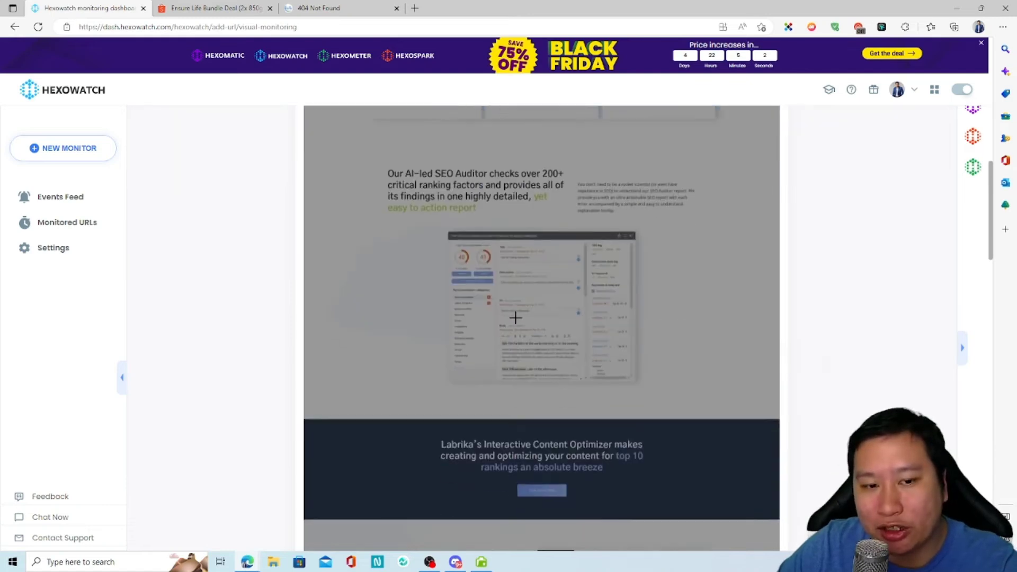
{"action": "scroll", "coordinate": [478, 413], "scroll_direction": "up", "scroll_amount": 8}
{"action": "scroll", "coordinate": [486, 407], "scroll_direction": "up", "scroll_amount": 8}
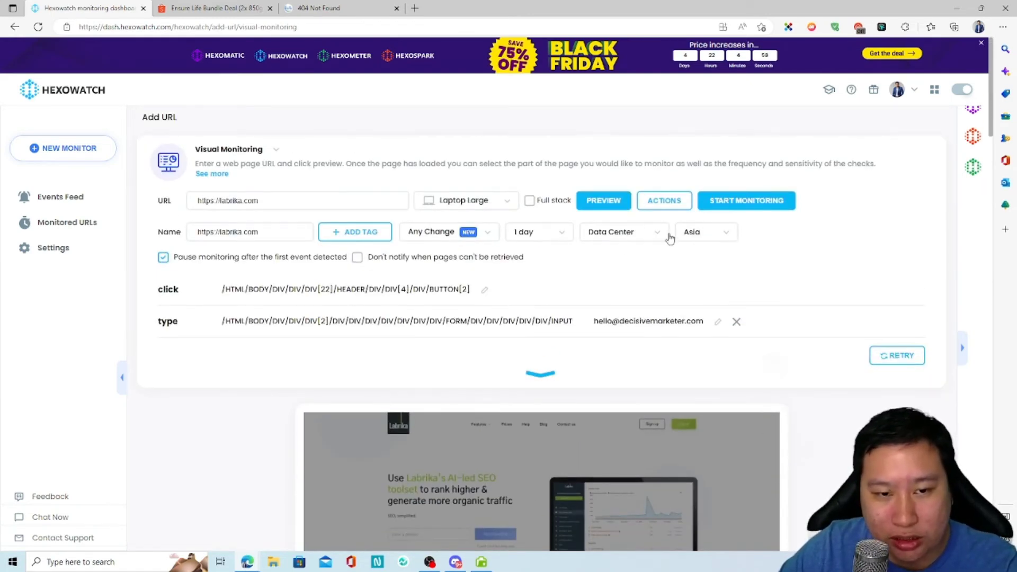
Check which fields a Local Storage action requires and return to the choice of action types
{"action": "left_click", "coordinate": [658, 204]}
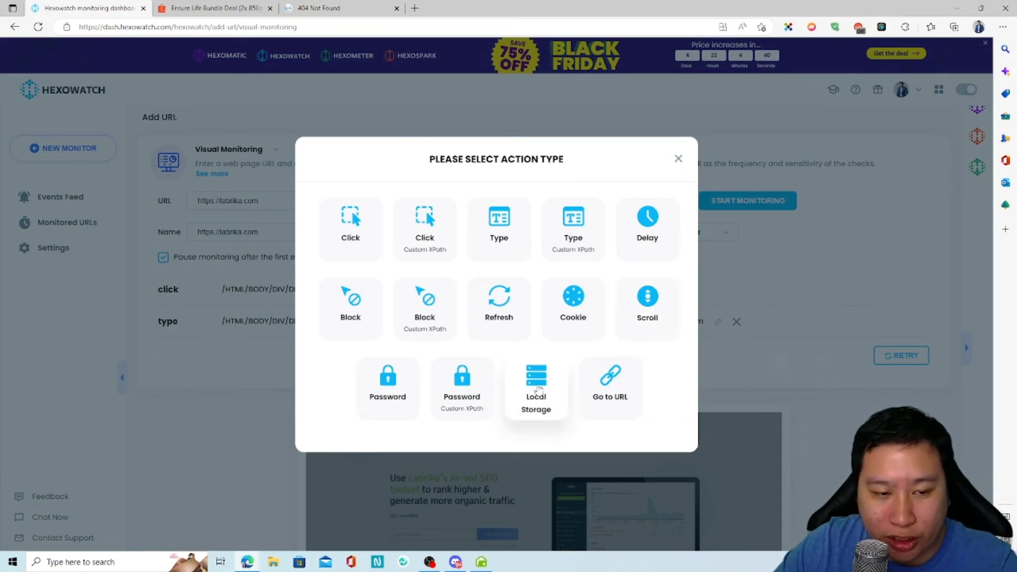
{"action": "left_click", "coordinate": [539, 393]}
{"action": "left_click", "coordinate": [372, 300]}
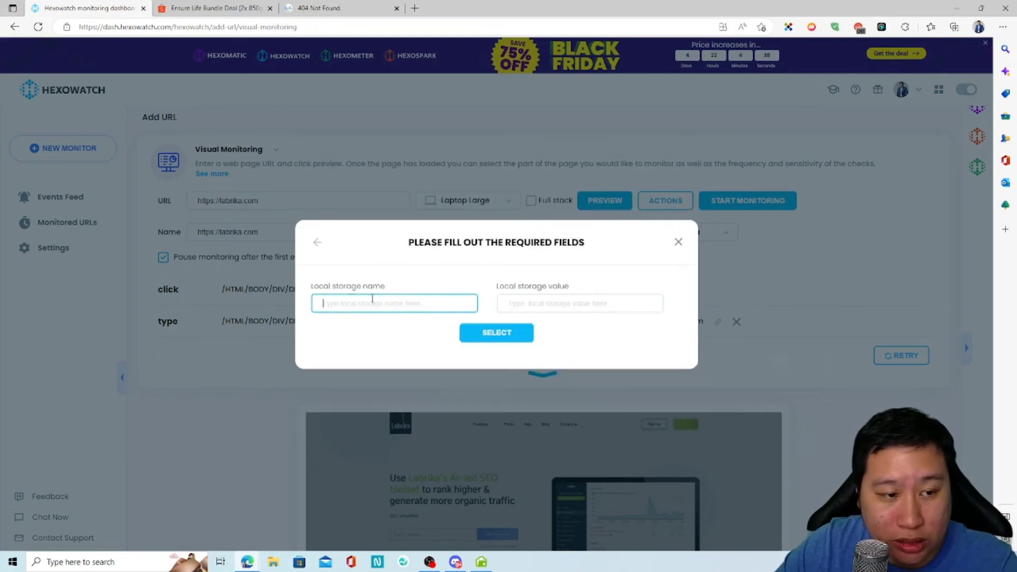
{"action": "left_click", "coordinate": [321, 245]}
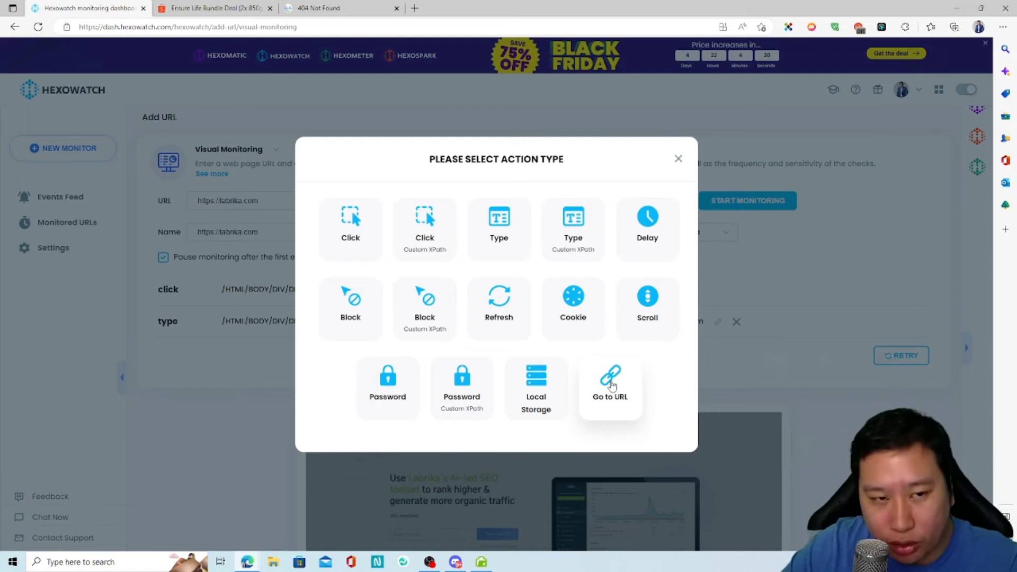
Close the action type choice without adding another action and look through the available monitor types
{"action": "left_click", "coordinate": [678, 159]}
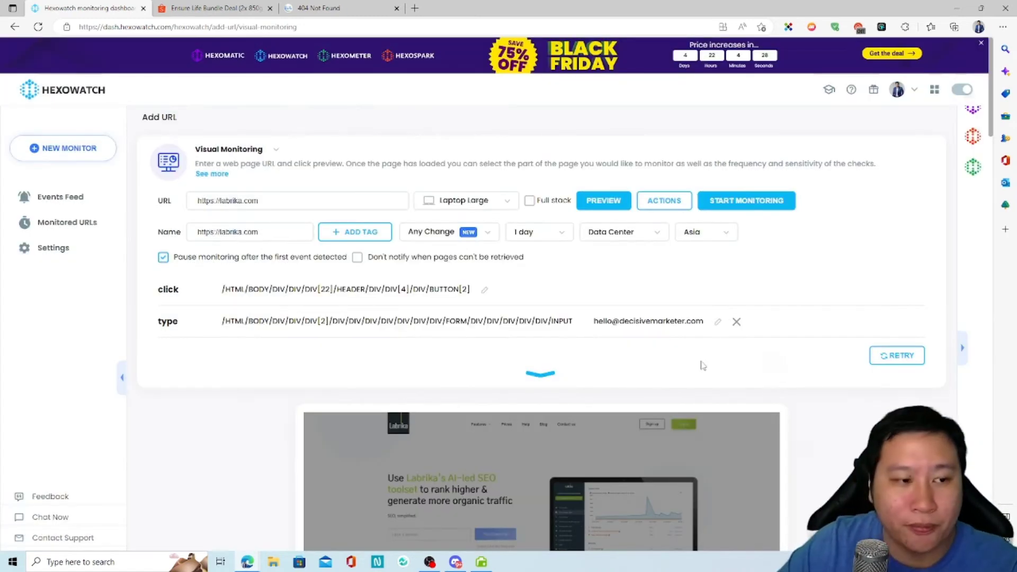
{"action": "left_click", "coordinate": [248, 148]}
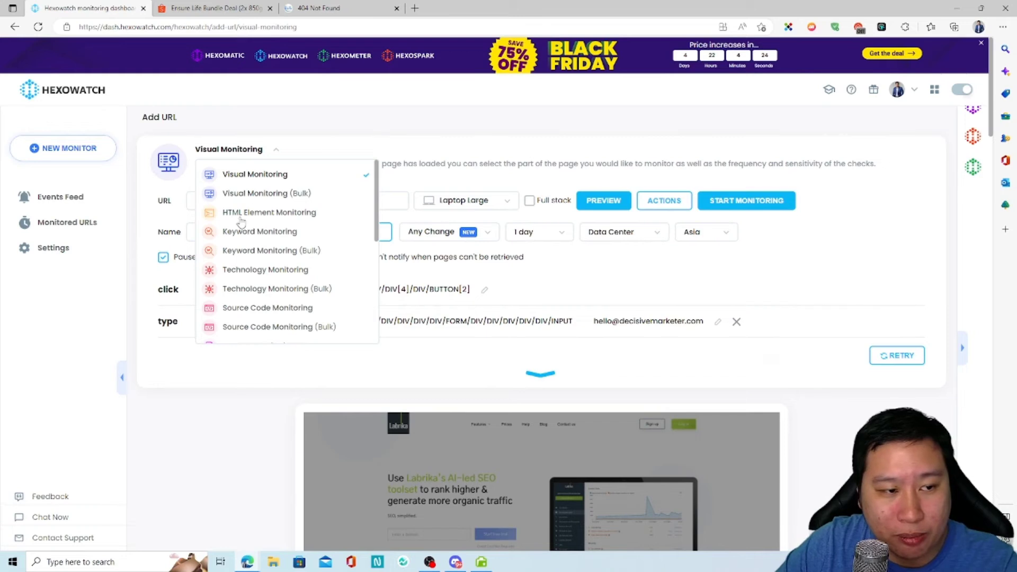
{"action": "scroll", "coordinate": [286, 292], "scroll_direction": "down", "scroll_amount": 3}
{"action": "scroll", "coordinate": [289, 291], "scroll_direction": "up", "scroll_amount": 3}
Discard the unsaved visual monitor and start a new HTML element monitor, ready for a URL
{"action": "left_click", "coordinate": [69, 149]}
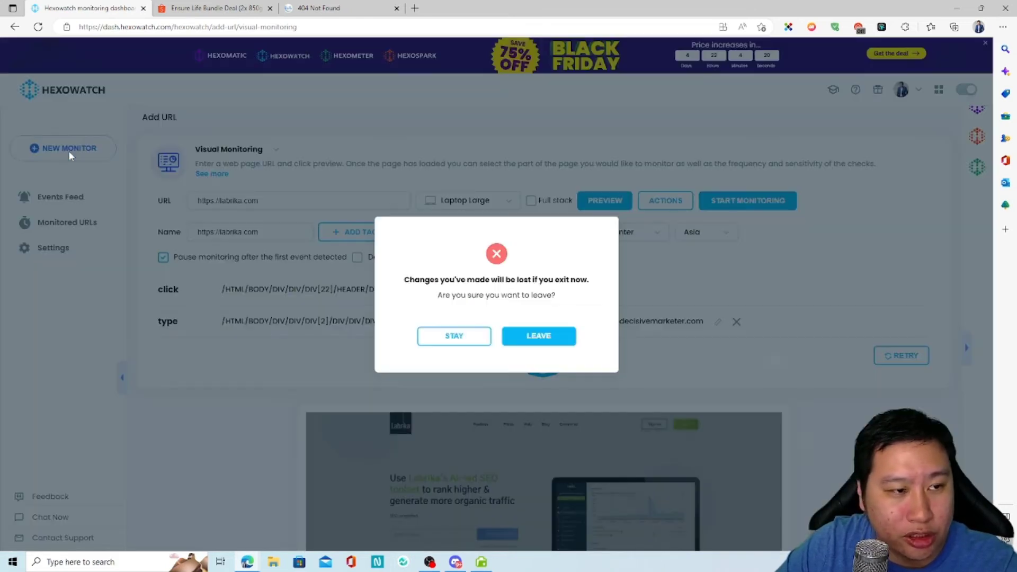
{"action": "left_click", "coordinate": [524, 336]}
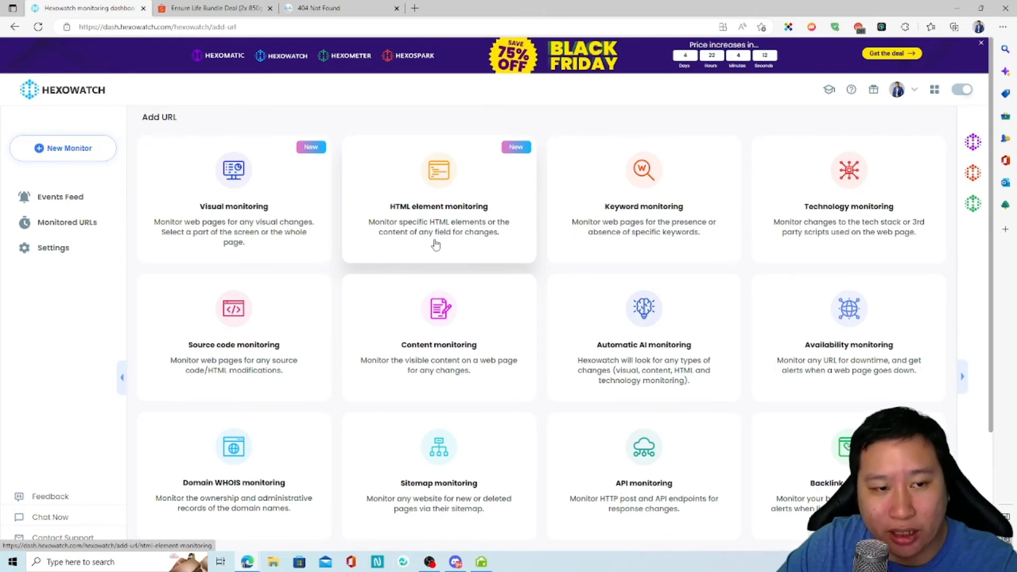
{"action": "left_click", "coordinate": [455, 219]}
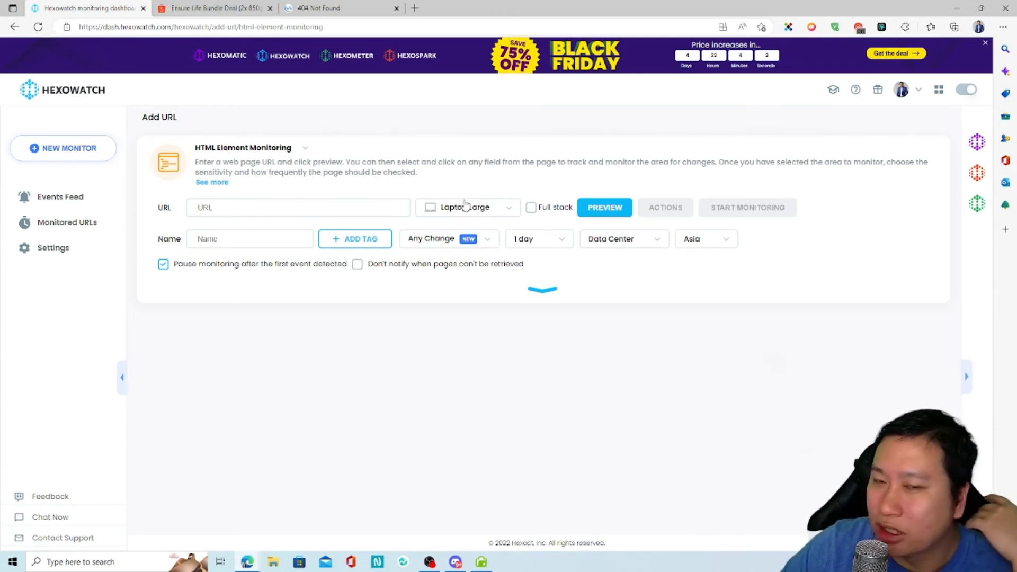
{"action": "left_click", "coordinate": [311, 206]}
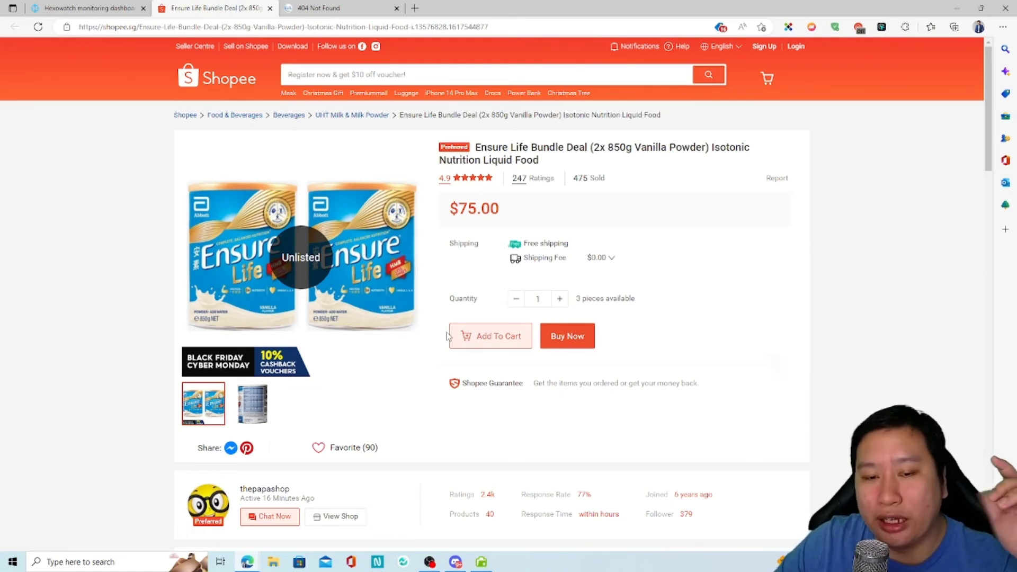
Examine the available-pieces text beside Quantity on the Shopee Ensure Life listing and return to the Hexowatch monitor form
{"action": "left_click_drag", "start_coordinate": [576, 300], "coordinate": [659, 302]}
{"action": "left_click", "coordinate": [577, 299]}
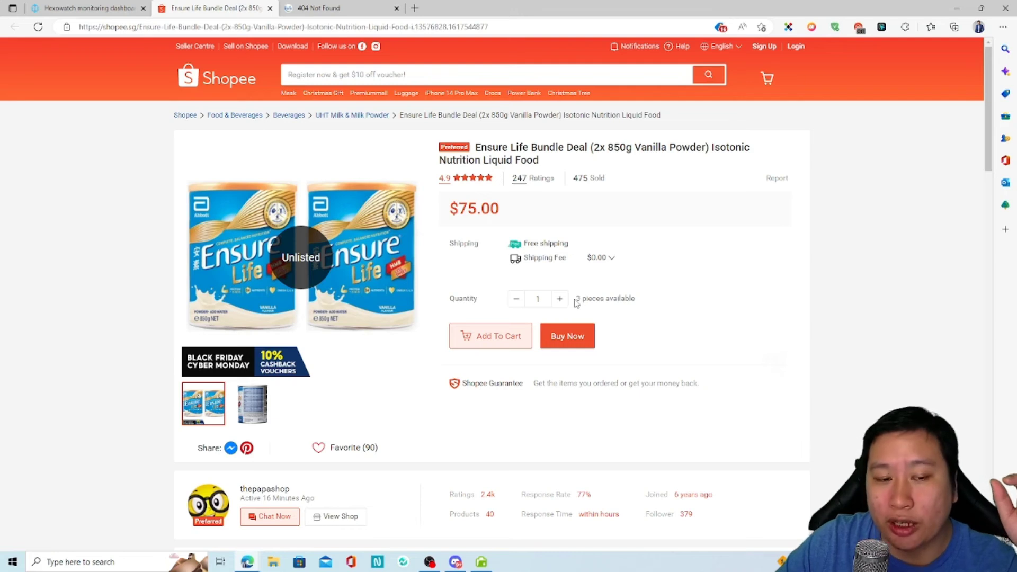
{"action": "left_click_drag", "start_coordinate": [576, 300], "coordinate": [638, 300]}
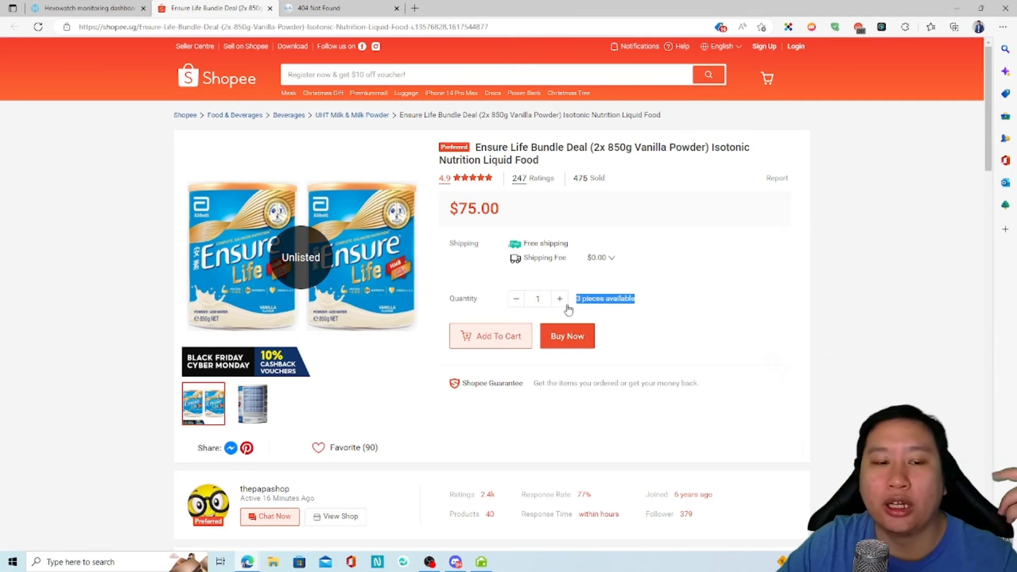
{"action": "left_click", "coordinate": [733, 322]}
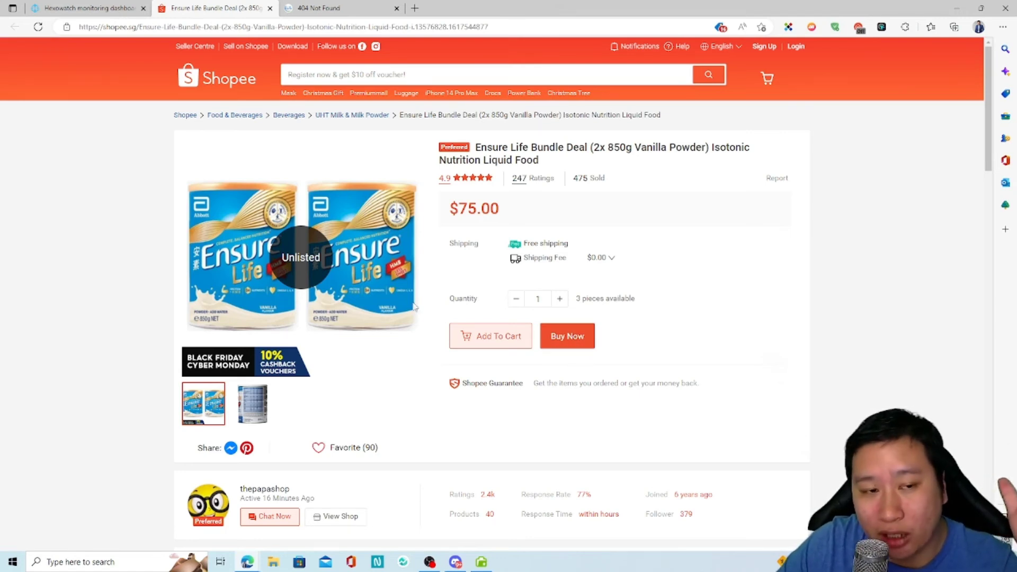
{"action": "left_click", "coordinate": [137, 6]}
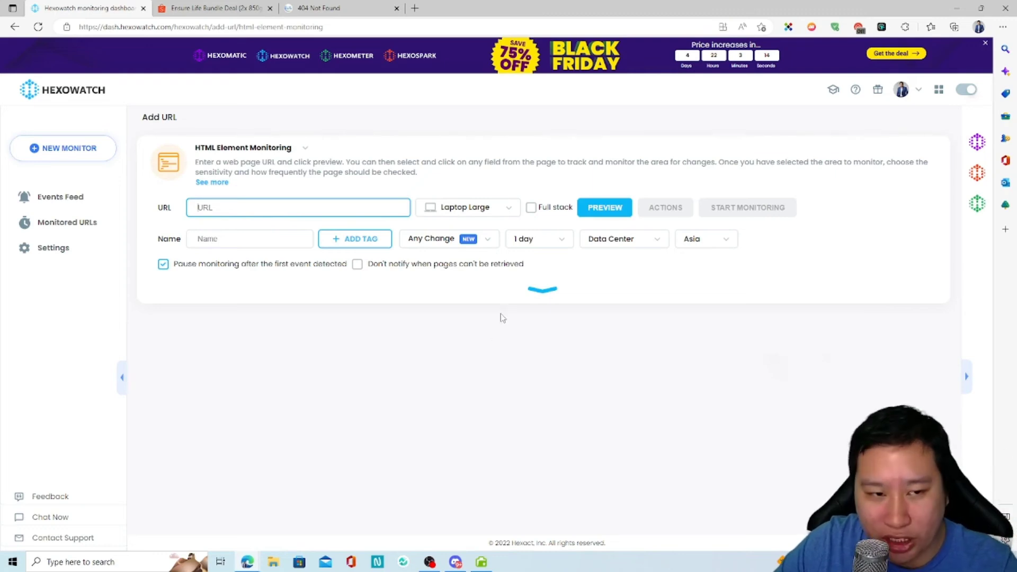
Review the monitor types from Visual to Domain WHOIS and open Automatic AI Monitoring to view its setup form
{"action": "left_click", "coordinate": [269, 148]}
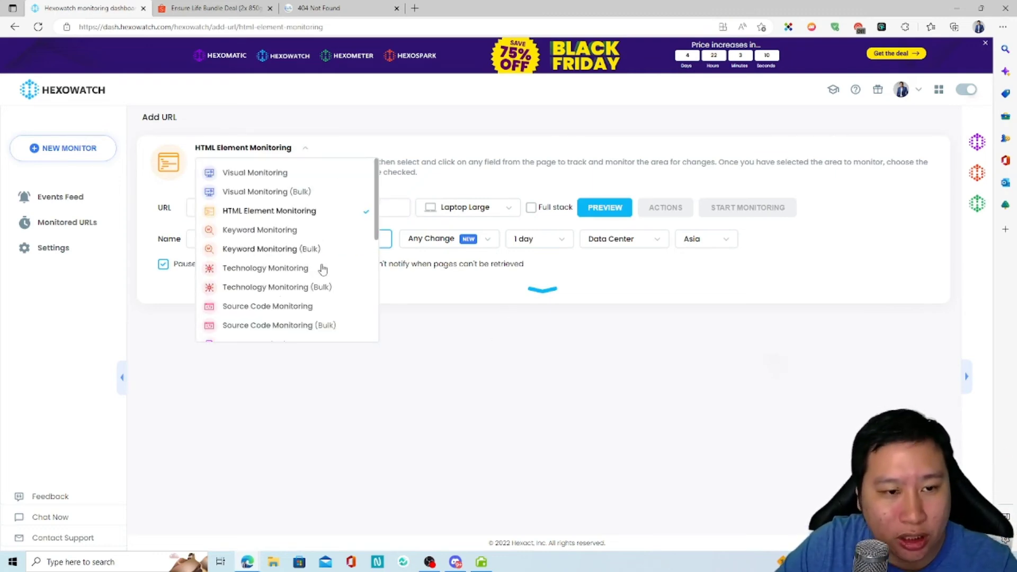
{"action": "scroll", "coordinate": [261, 239], "scroll_direction": "down", "scroll_amount": 3}
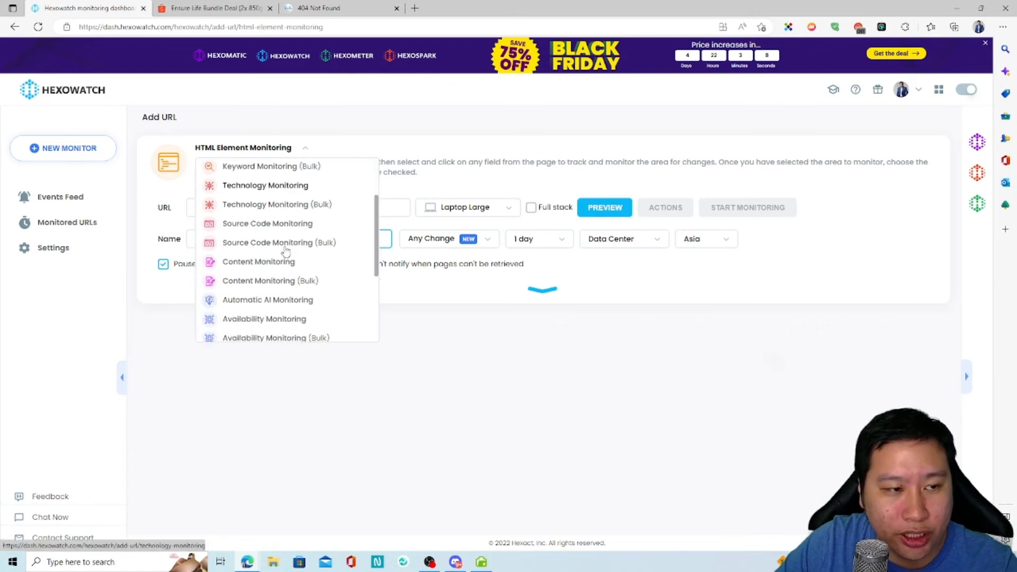
{"action": "scroll", "coordinate": [238, 248], "scroll_direction": "up", "scroll_amount": 3}
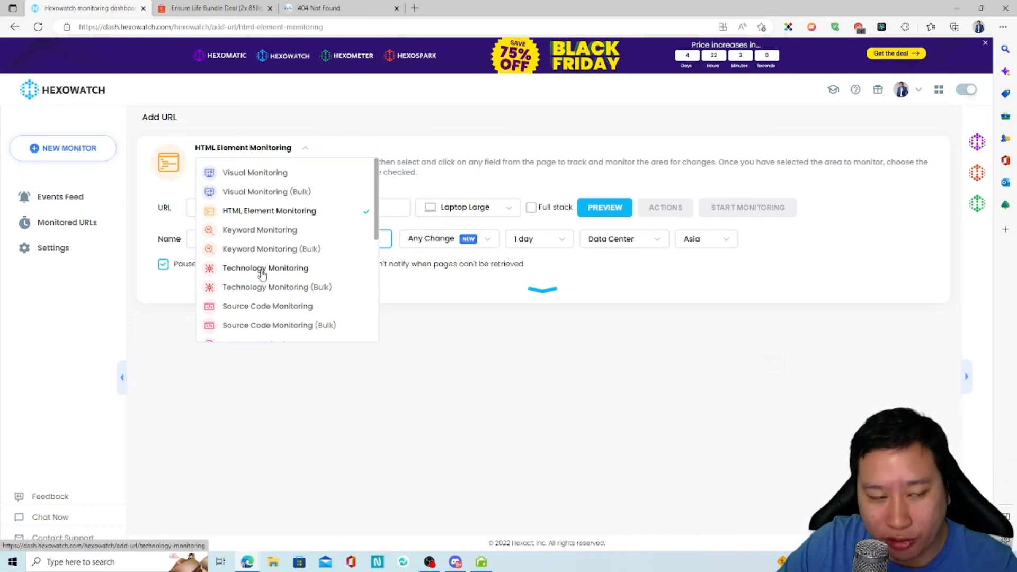
{"action": "scroll", "coordinate": [262, 273], "scroll_direction": "down", "scroll_amount": 1}
{"action": "scroll", "coordinate": [262, 272], "scroll_direction": "up", "scroll_amount": 1}
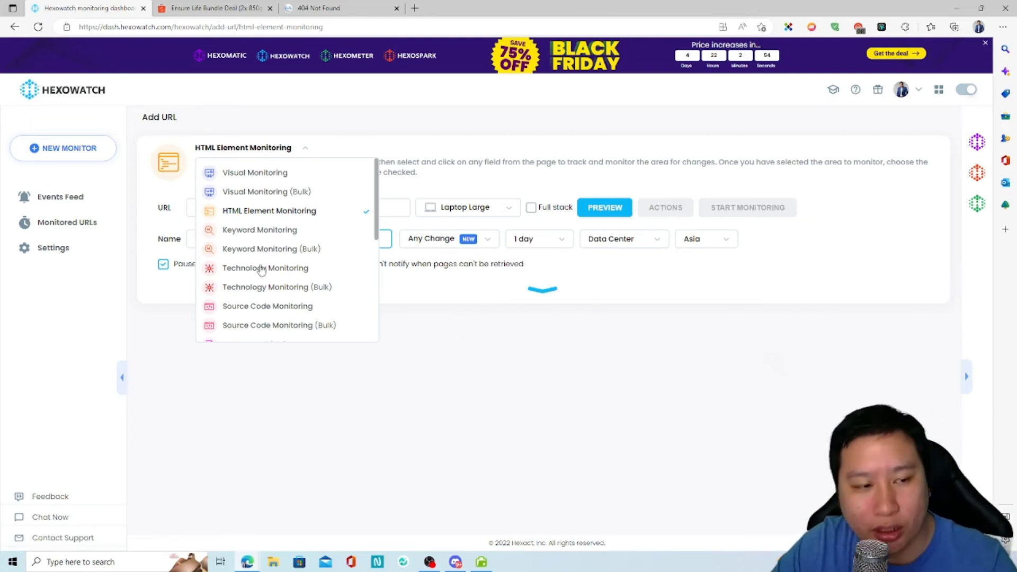
{"action": "scroll", "coordinate": [264, 267], "scroll_direction": "down", "scroll_amount": 1}
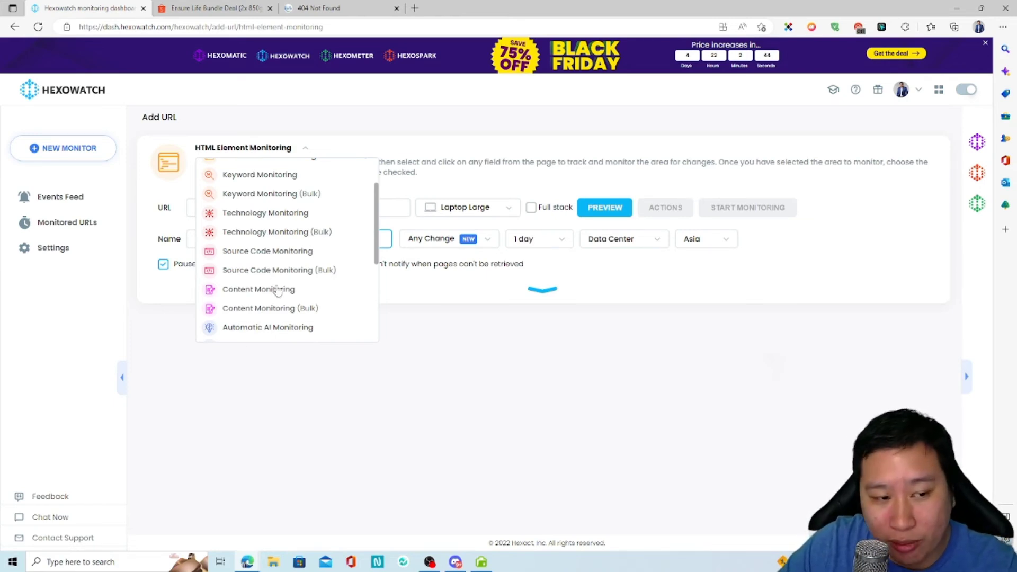
{"action": "scroll", "coordinate": [268, 289], "scroll_direction": "down", "scroll_amount": 1}
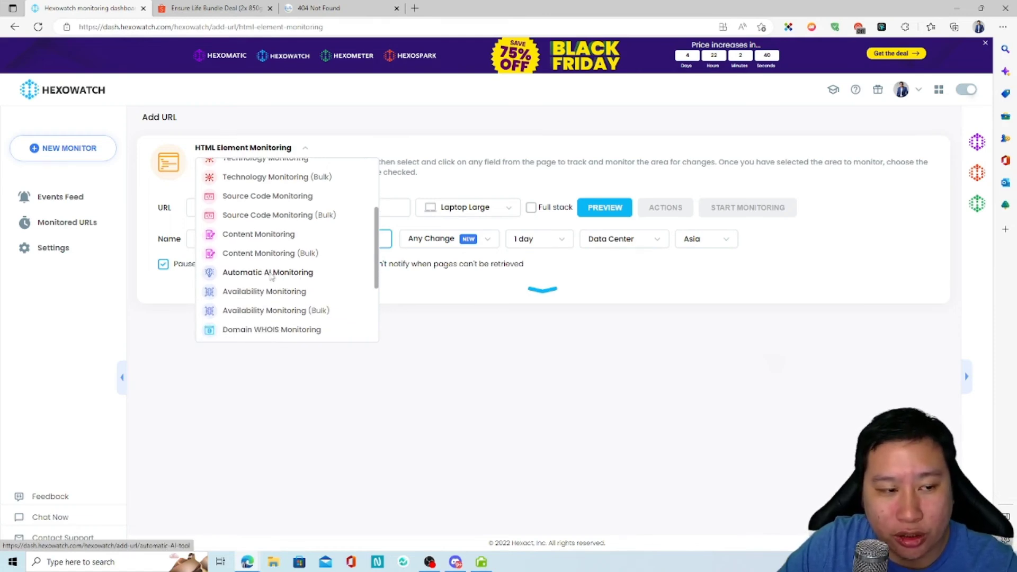
{"action": "left_click", "coordinate": [270, 273]}
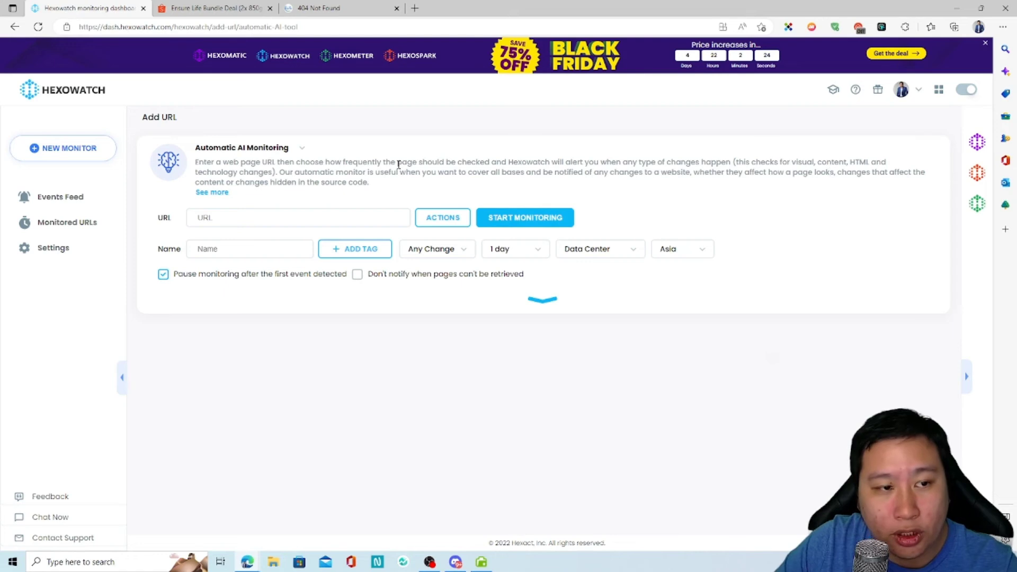
Switch the monitor type to Content Monitoring and read its description
{"action": "left_click", "coordinate": [244, 150]}
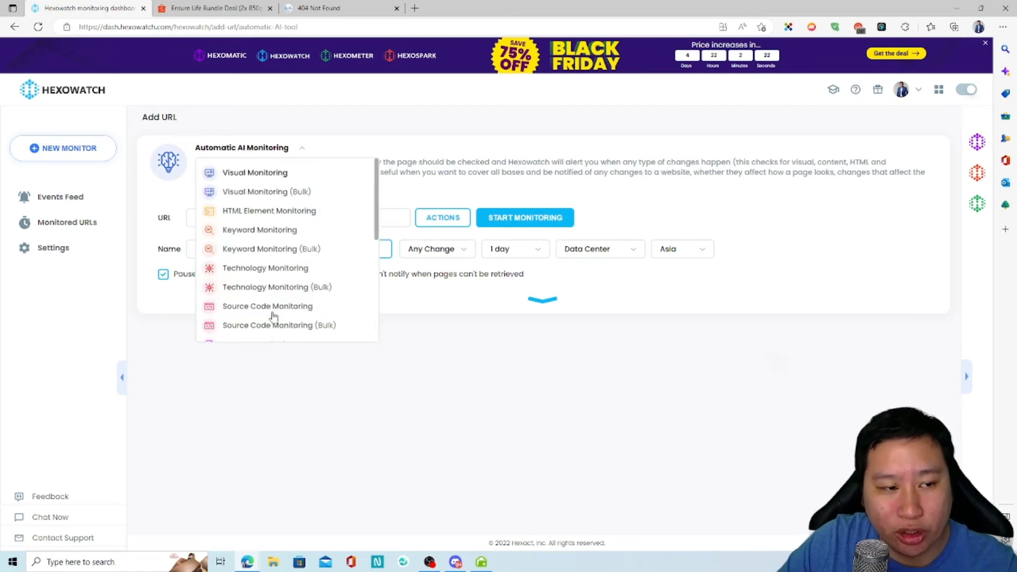
{"action": "scroll", "coordinate": [273, 316], "scroll_direction": "down", "scroll_amount": 4}
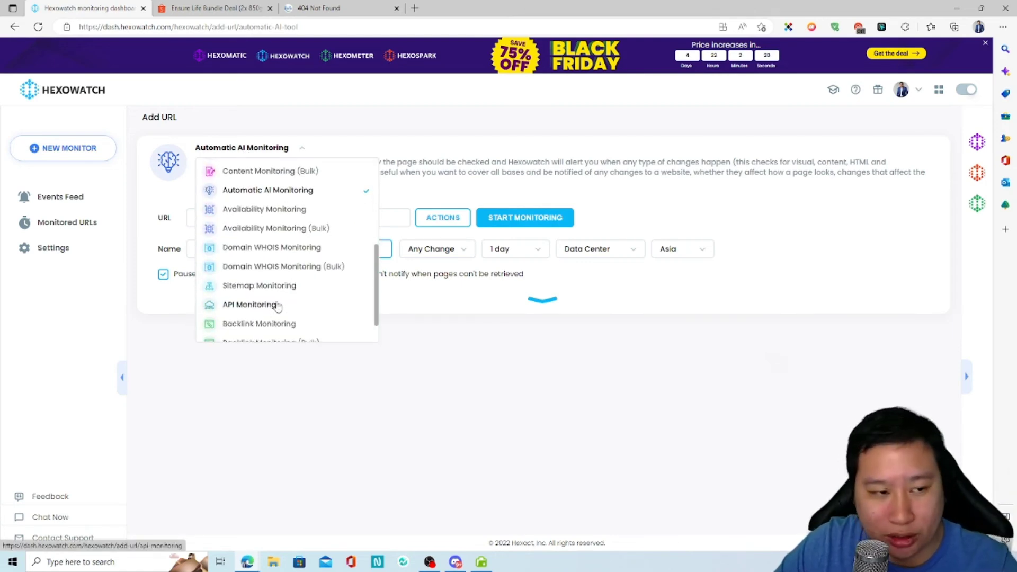
{"action": "scroll", "coordinate": [276, 297], "scroll_direction": "up", "scroll_amount": 1}
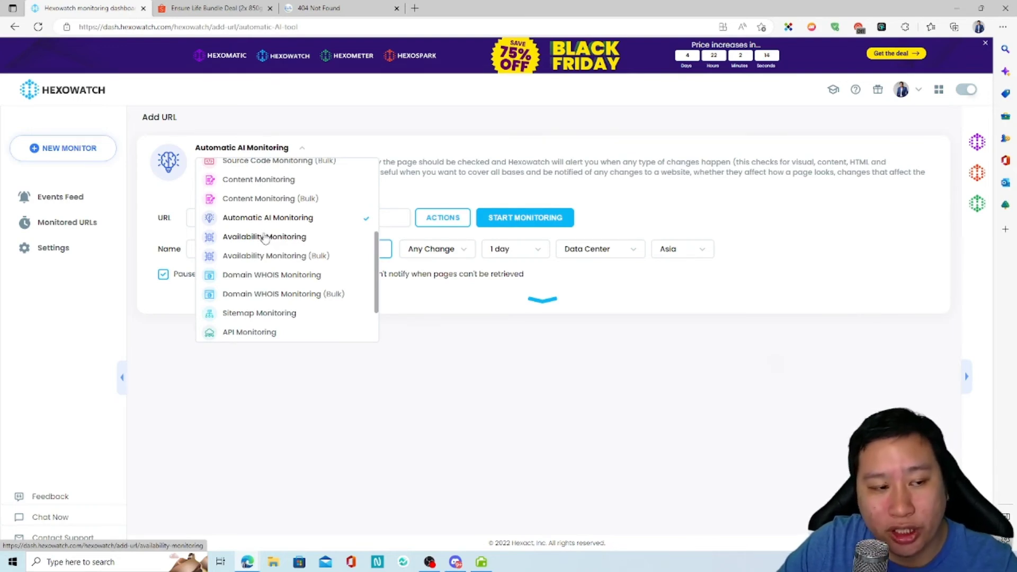
{"action": "scroll", "coordinate": [254, 294], "scroll_direction": "up", "scroll_amount": 4}
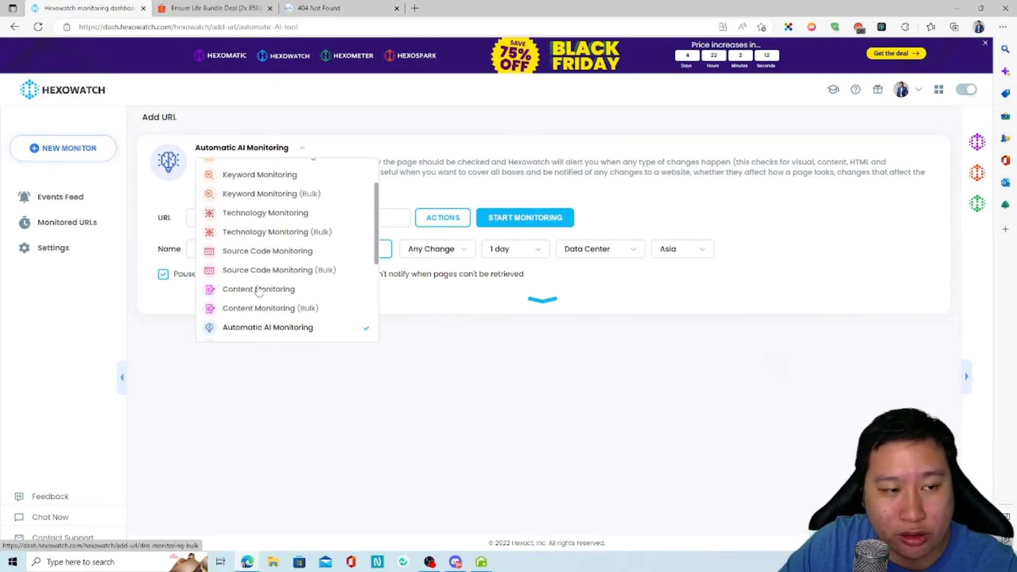
{"action": "scroll", "coordinate": [241, 323], "scroll_direction": "down", "scroll_amount": 2}
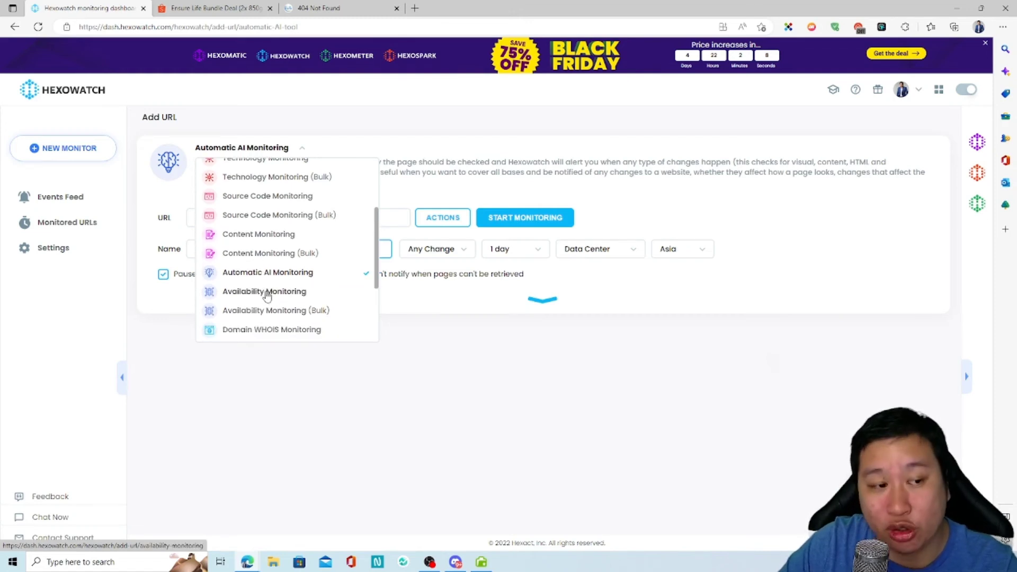
{"action": "left_click", "coordinate": [249, 234]}
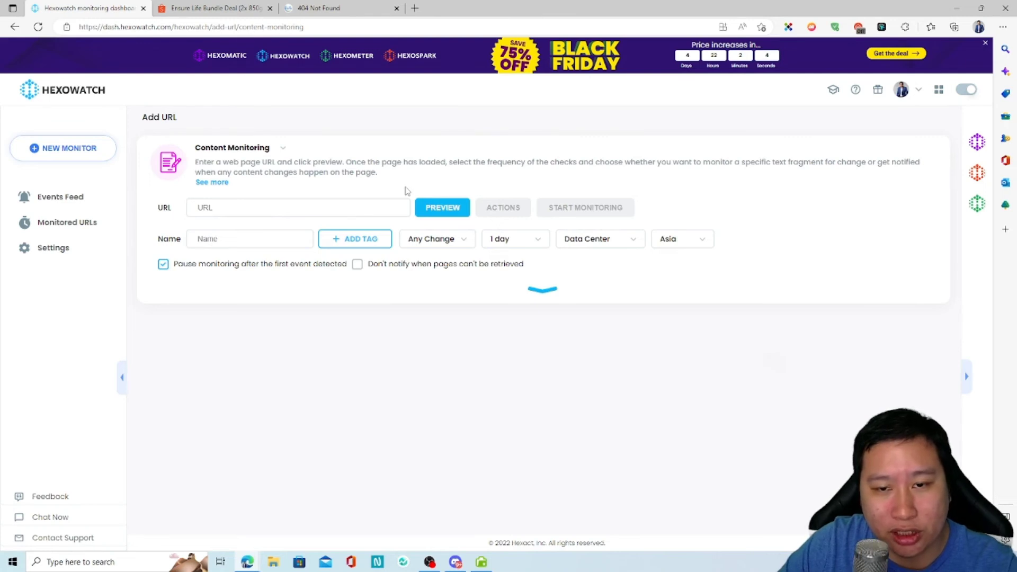
{"action": "left_click_drag", "start_coordinate": [246, 162], "coordinate": [386, 175]}
{"action": "left_click", "coordinate": [391, 179]}
{"action": "left_click_drag", "start_coordinate": [241, 163], "coordinate": [377, 177]}
{"action": "left_click", "coordinate": [377, 177]}
Switch the monitor type to Domain WHOIS Monitoring and read what records it monitors
{"action": "left_click", "coordinate": [273, 153]}
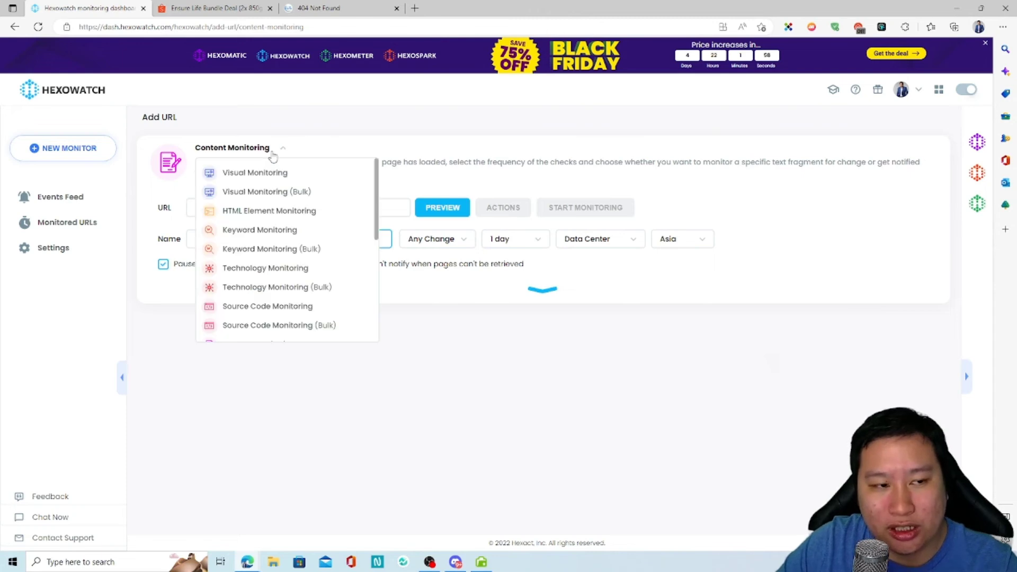
{"action": "scroll", "coordinate": [251, 257], "scroll_direction": "down", "scroll_amount": 3}
{"action": "scroll", "coordinate": [254, 258], "scroll_direction": "down", "scroll_amount": 1}
{"action": "scroll", "coordinate": [257, 251], "scroll_direction": "up", "scroll_amount": 2}
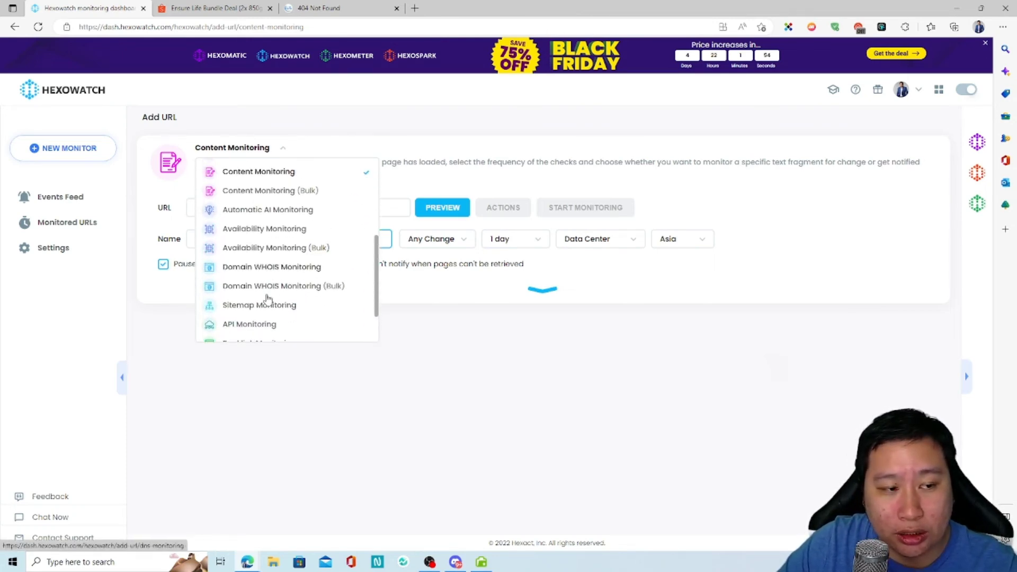
{"action": "left_click", "coordinate": [271, 268]}
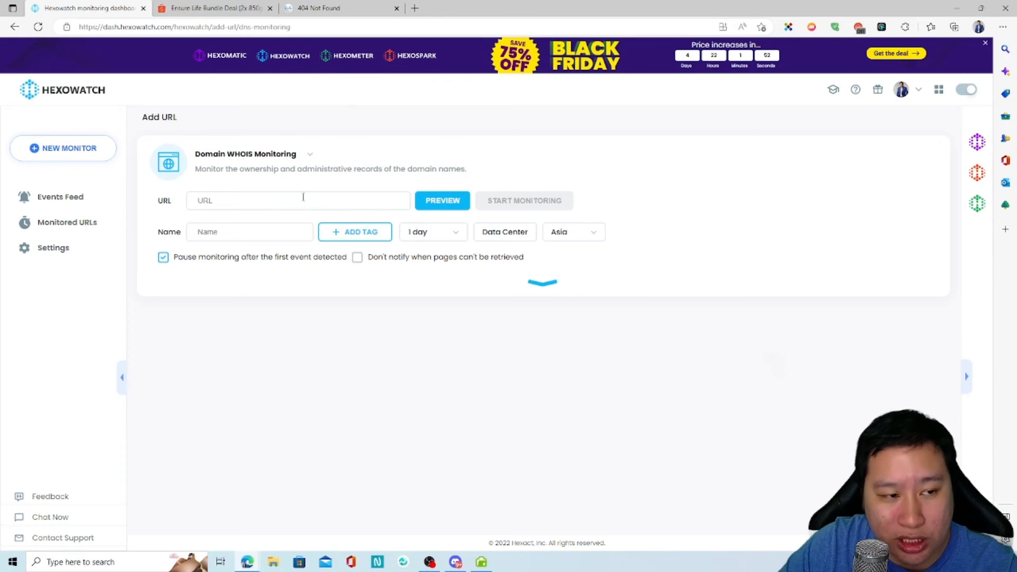
{"action": "left_click_drag", "start_coordinate": [251, 175], "coordinate": [398, 170]}
{"action": "left_click", "coordinate": [295, 166]}
{"action": "left_click", "coordinate": [358, 171]}
{"action": "left_click", "coordinate": [395, 170]}
View the Sitemap Monitoring setup form, followed by the API Monitoring form
{"action": "left_click", "coordinate": [285, 154]}
{"action": "scroll", "coordinate": [281, 238], "scroll_direction": "down", "scroll_amount": 5}
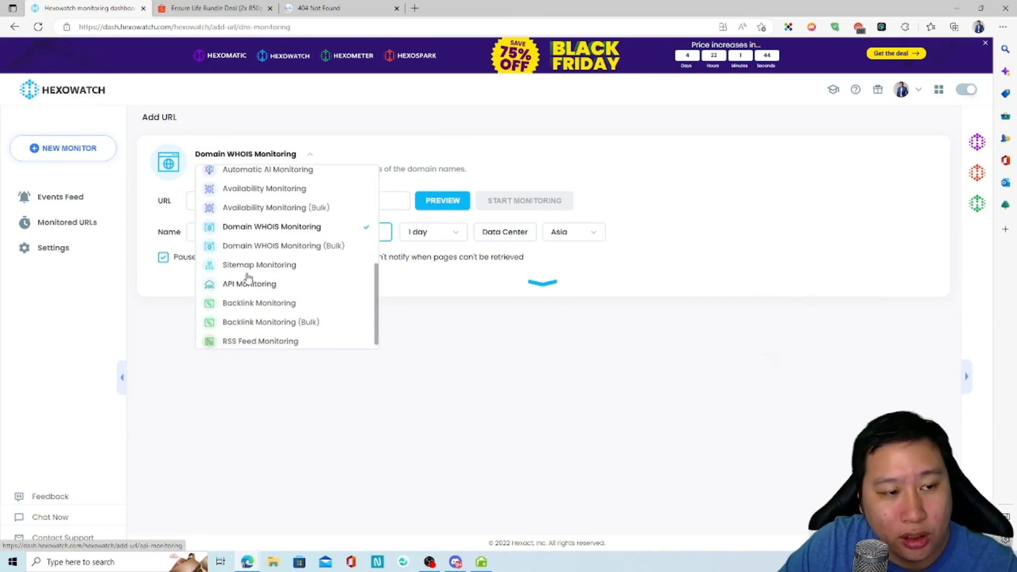
{"action": "left_click", "coordinate": [240, 265]}
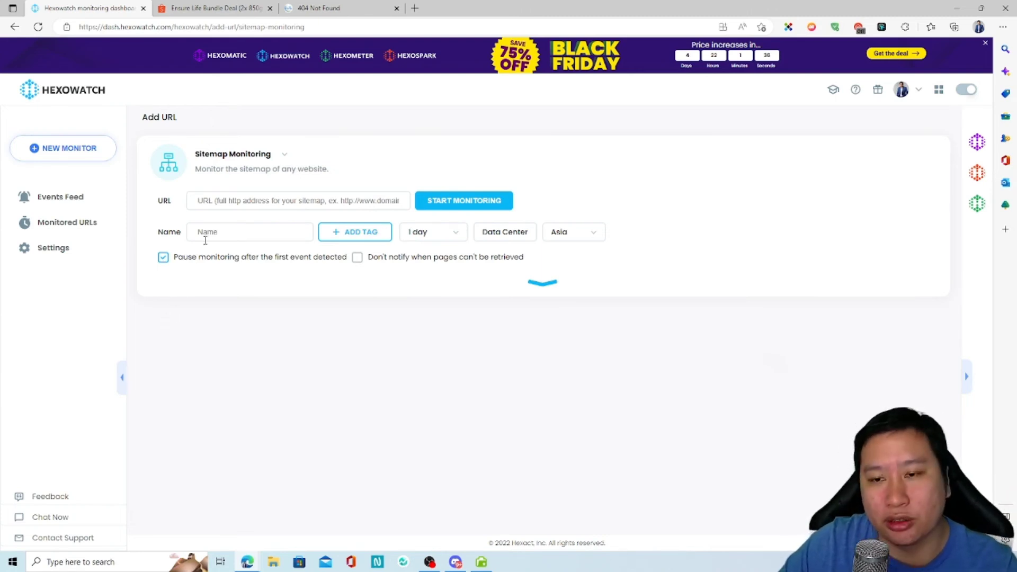
{"action": "left_click", "coordinate": [245, 160]}
{"action": "scroll", "coordinate": [262, 300], "scroll_direction": "down", "scroll_amount": 7}
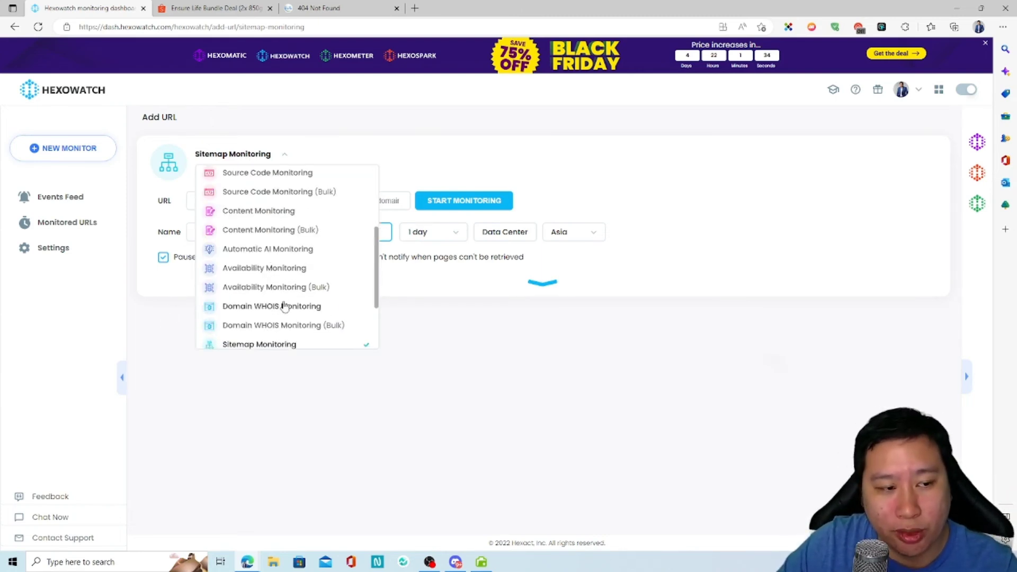
{"action": "left_click", "coordinate": [273, 279]}
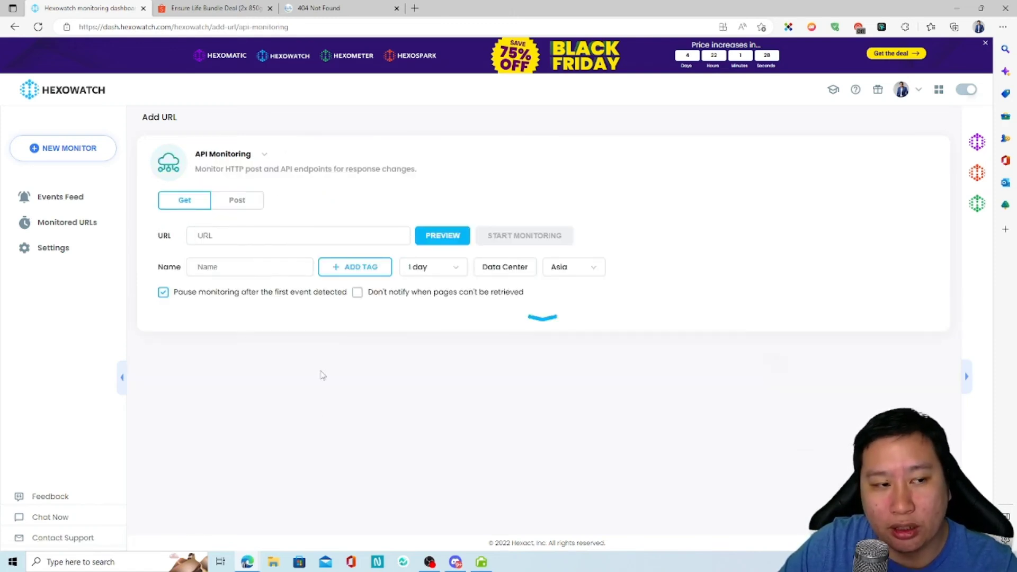
Switch the monitor type to Backlink Monitoring and read its description of removed backlinks and changed link attributes
{"action": "left_click", "coordinate": [248, 159]}
{"action": "scroll", "coordinate": [274, 287], "scroll_direction": "down", "scroll_amount": 5}
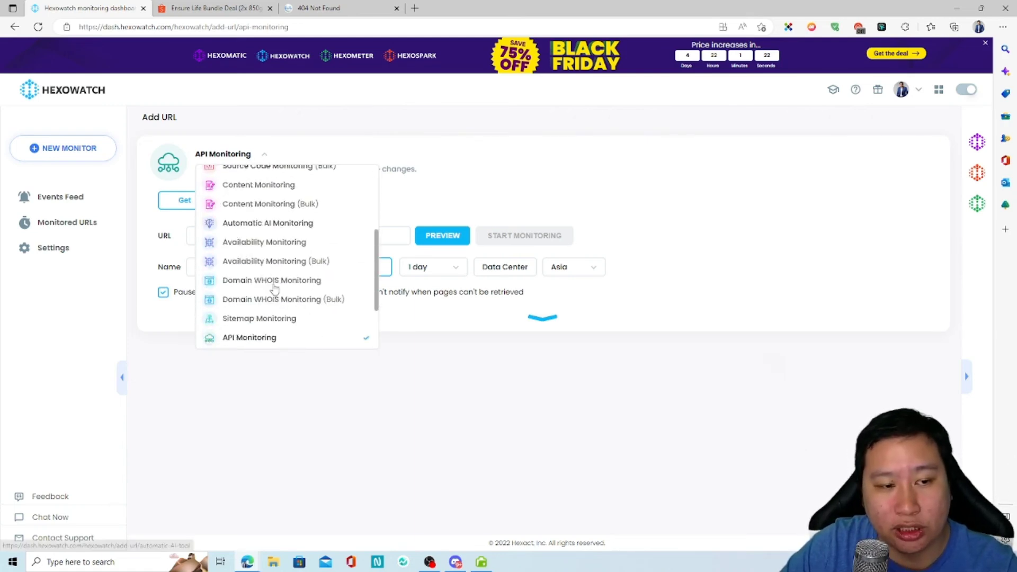
{"action": "left_click", "coordinate": [256, 295]}
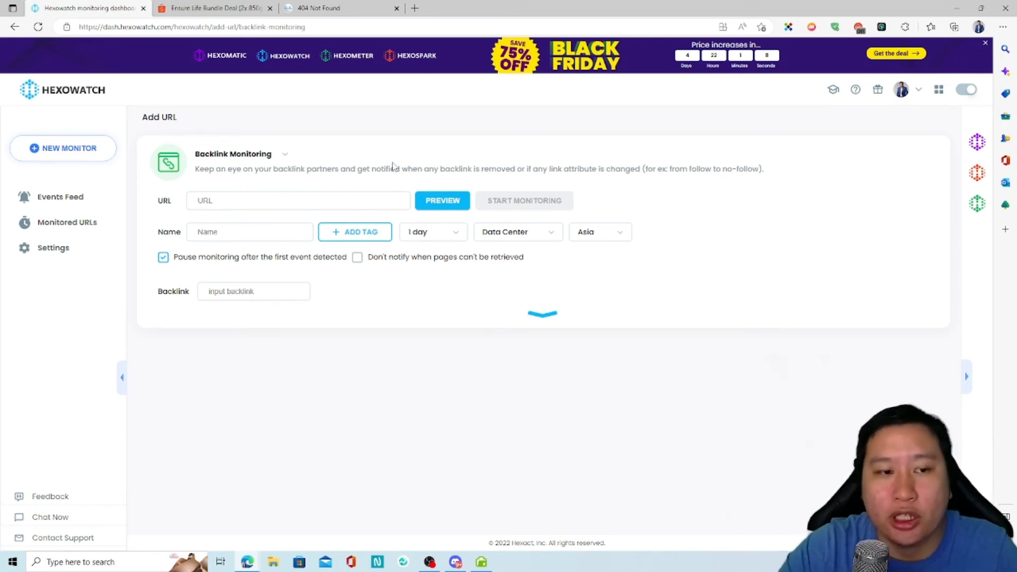
{"action": "left_click_drag", "start_coordinate": [438, 169], "coordinate": [507, 173]}
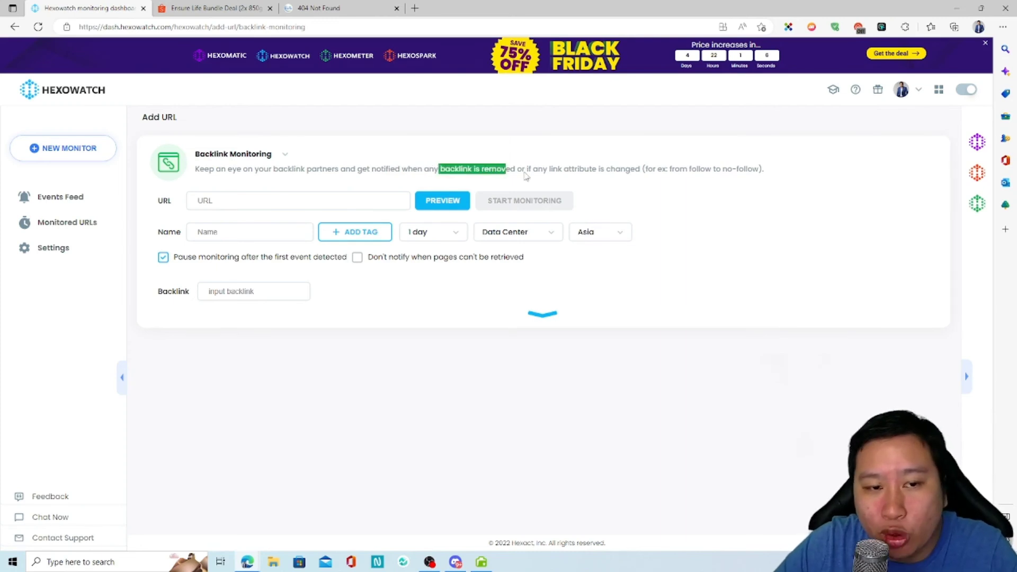
{"action": "left_click", "coordinate": [527, 177]}
{"action": "left_click_drag", "start_coordinate": [690, 169], "coordinate": [712, 169]}
{"action": "left_click", "coordinate": [747, 169]}
Switch the monitor type to RSS Feed Monitoring and read its description
{"action": "left_click", "coordinate": [269, 159]}
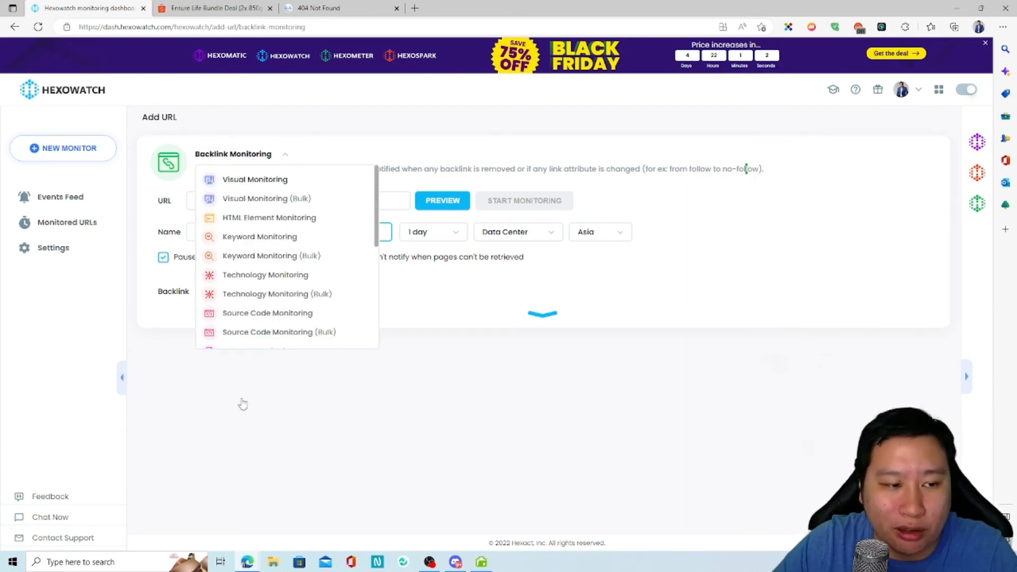
{"action": "scroll", "coordinate": [272, 313], "scroll_direction": "down", "scroll_amount": 5}
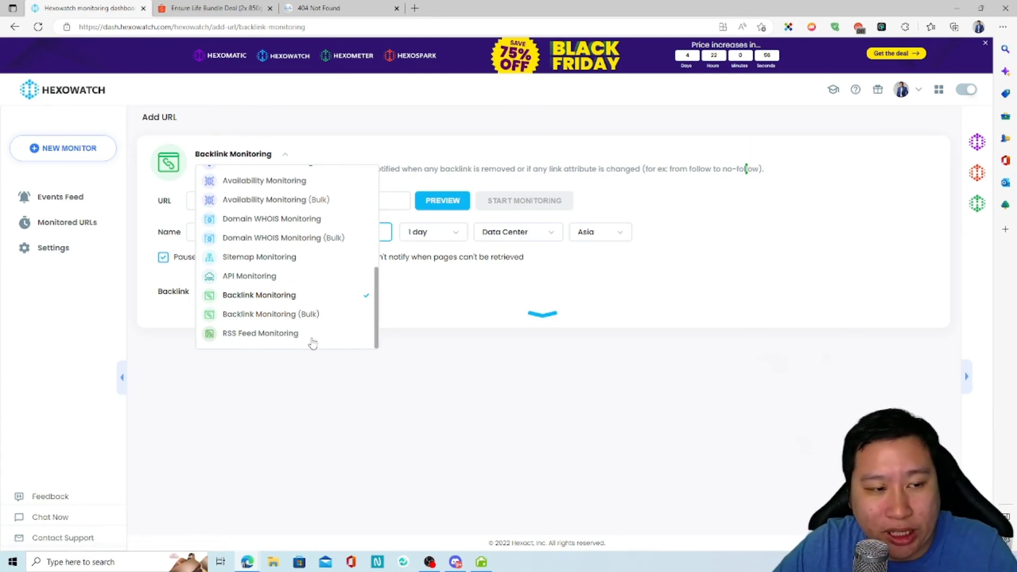
{"action": "left_click", "coordinate": [285, 335]}
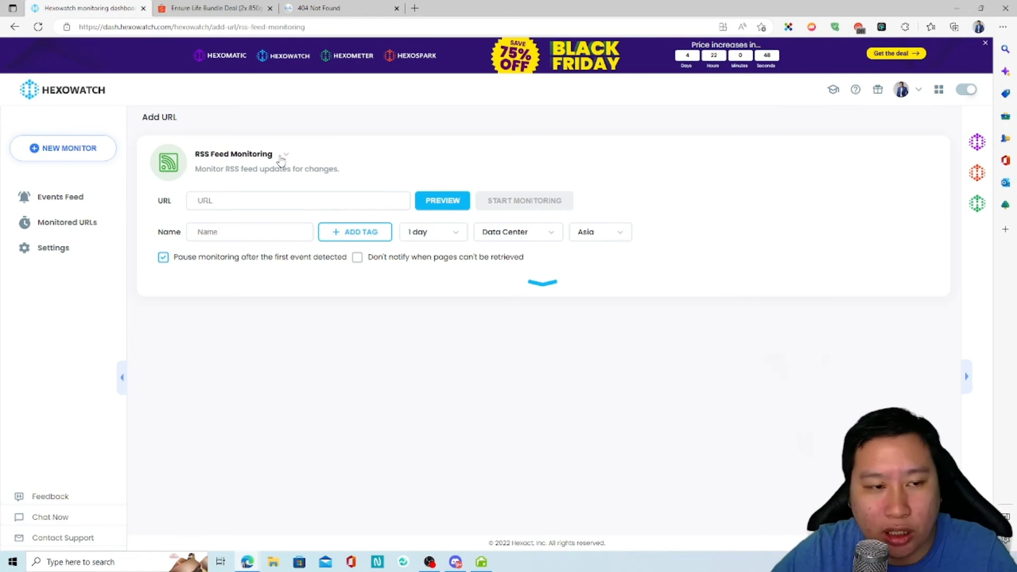
Open the Hexowatch settings and examine the Property Tags section with its tag name, color and existing tag options
{"action": "left_click", "coordinate": [26, 249]}
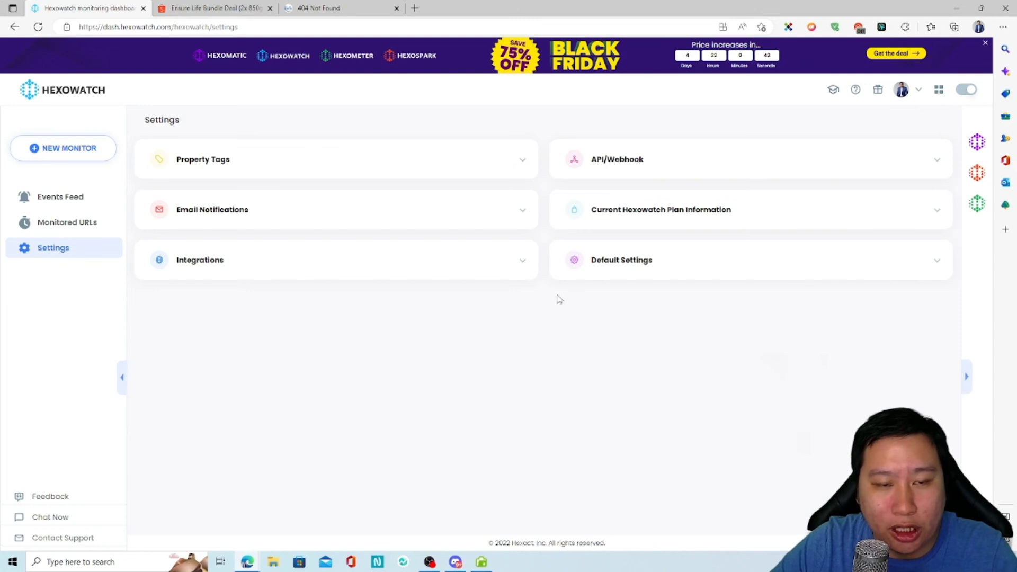
{"action": "left_click", "coordinate": [301, 167]}
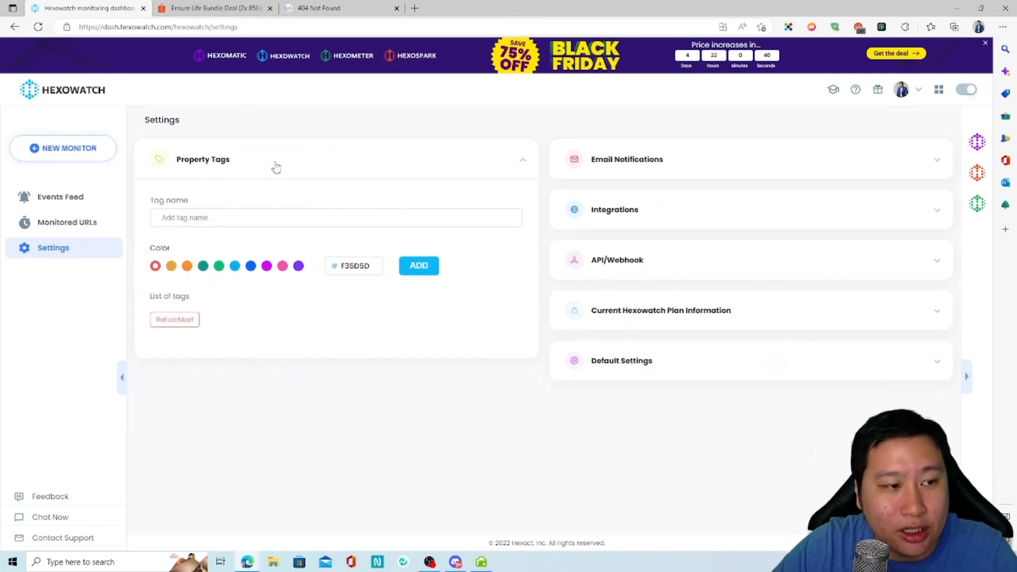
{"action": "left_click", "coordinate": [273, 165]}
{"action": "left_click", "coordinate": [340, 211]}
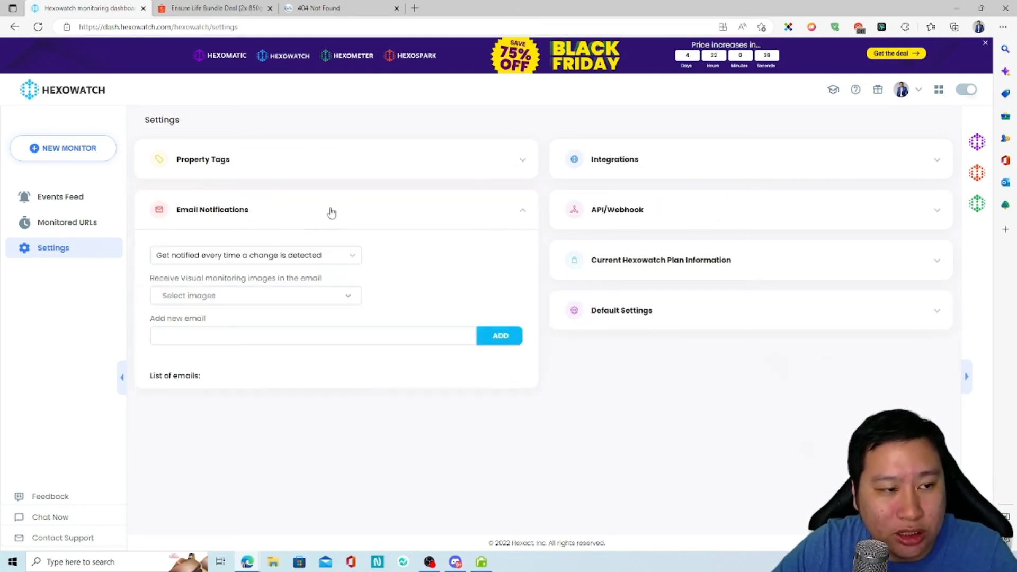
{"action": "left_click", "coordinate": [268, 174]}
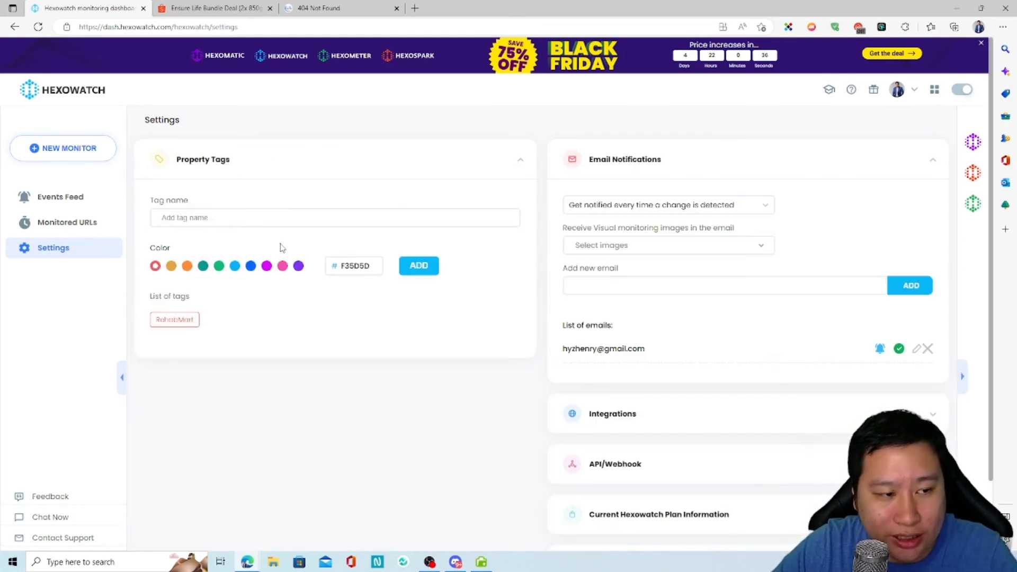
{"action": "left_click", "coordinate": [270, 168]}
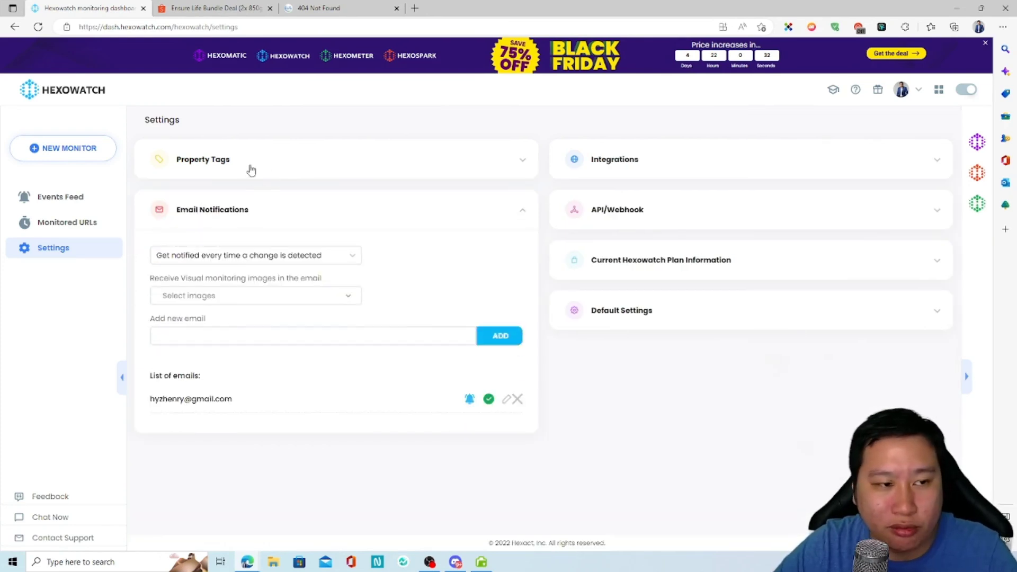
Review the Email Notifications settings, including which Visual monitoring images can be received in the email
{"action": "left_click", "coordinate": [320, 203]}
{"action": "left_click", "coordinate": [315, 205]}
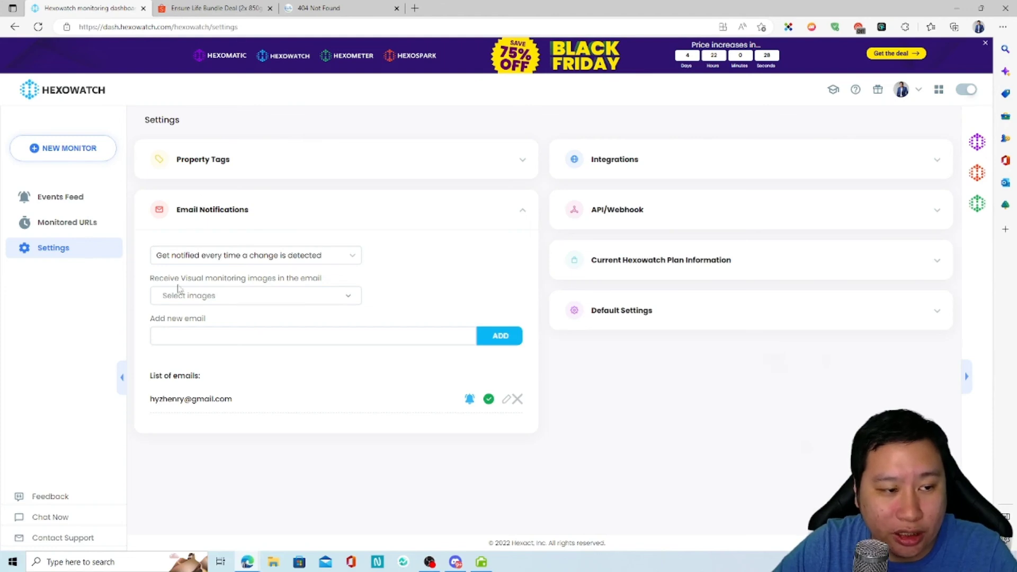
{"action": "left_click", "coordinate": [234, 297]}
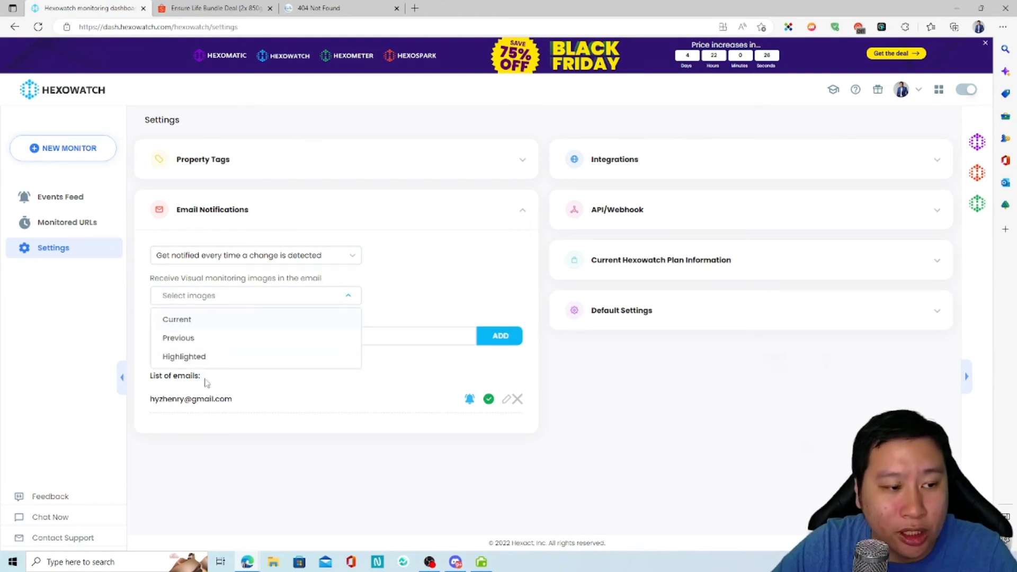
{"action": "left_click_drag", "start_coordinate": [196, 277], "coordinate": [297, 287]}
{"action": "left_click", "coordinate": [267, 281]}
{"action": "left_click", "coordinate": [260, 294]}
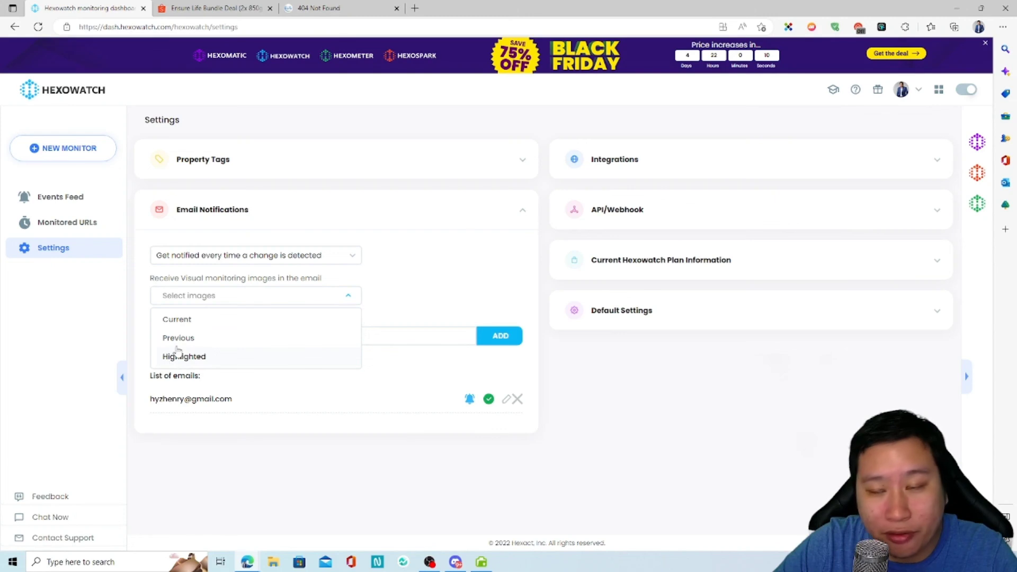
{"action": "left_click", "coordinate": [236, 299]}
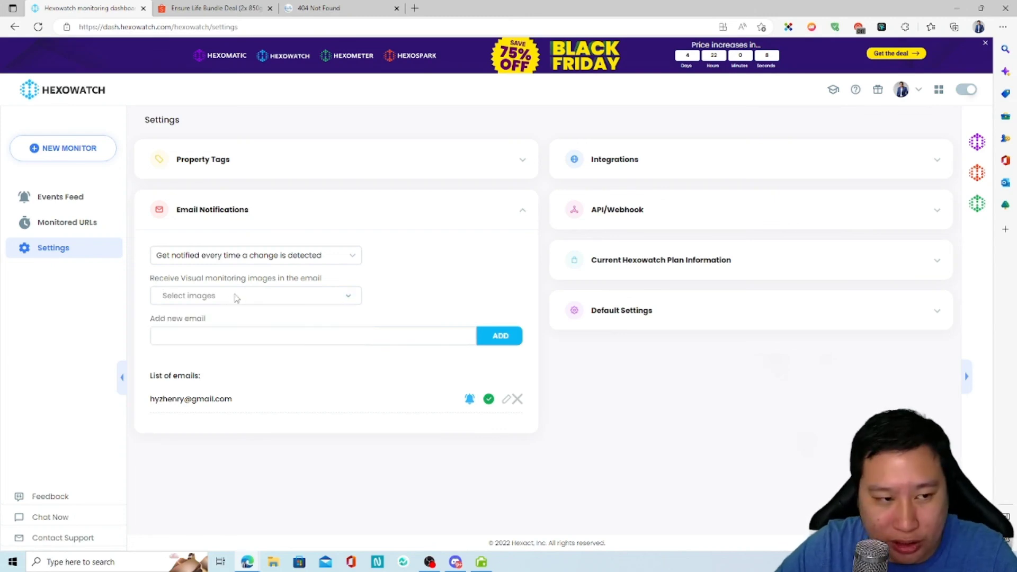
{"action": "left_click", "coordinate": [238, 211]}
Look through the available notification integrations, from Discord and Telegram down to Microsoft Teams and Browser Notifications
{"action": "left_click", "coordinate": [280, 258]}
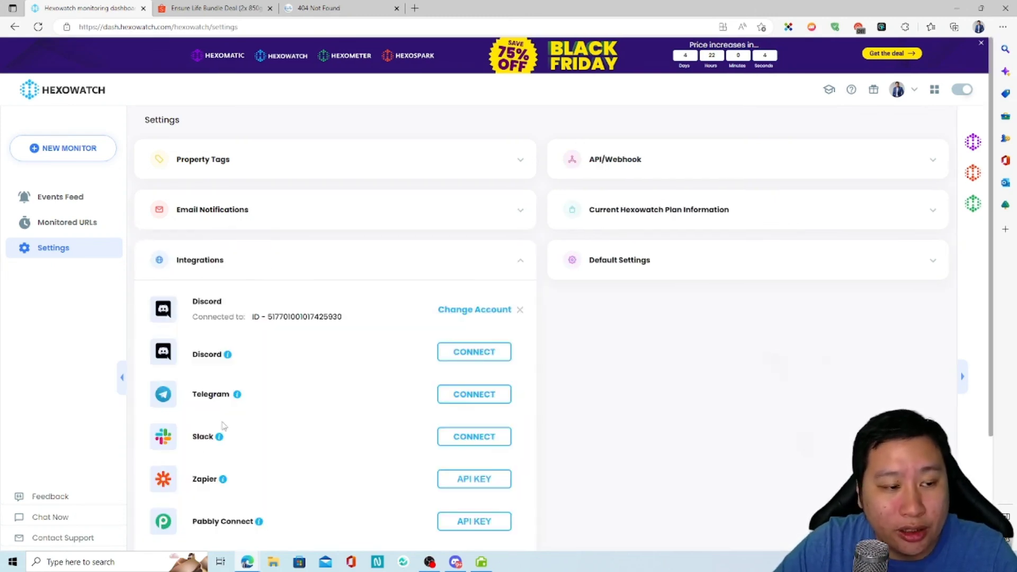
{"action": "scroll", "coordinate": [223, 426], "scroll_direction": "down", "scroll_amount": 3}
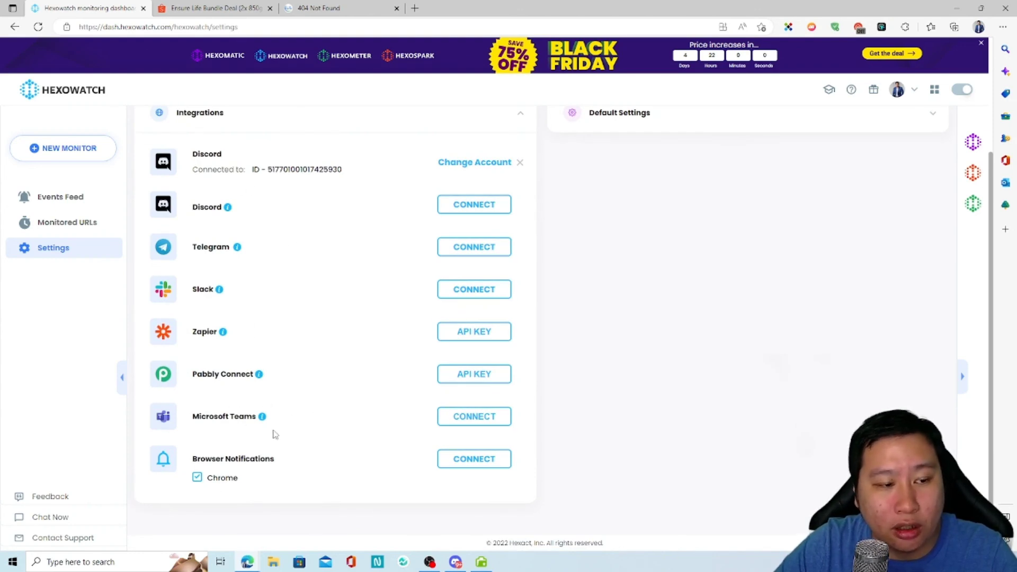
{"action": "scroll", "coordinate": [599, 429], "scroll_direction": "up", "scroll_amount": 3}
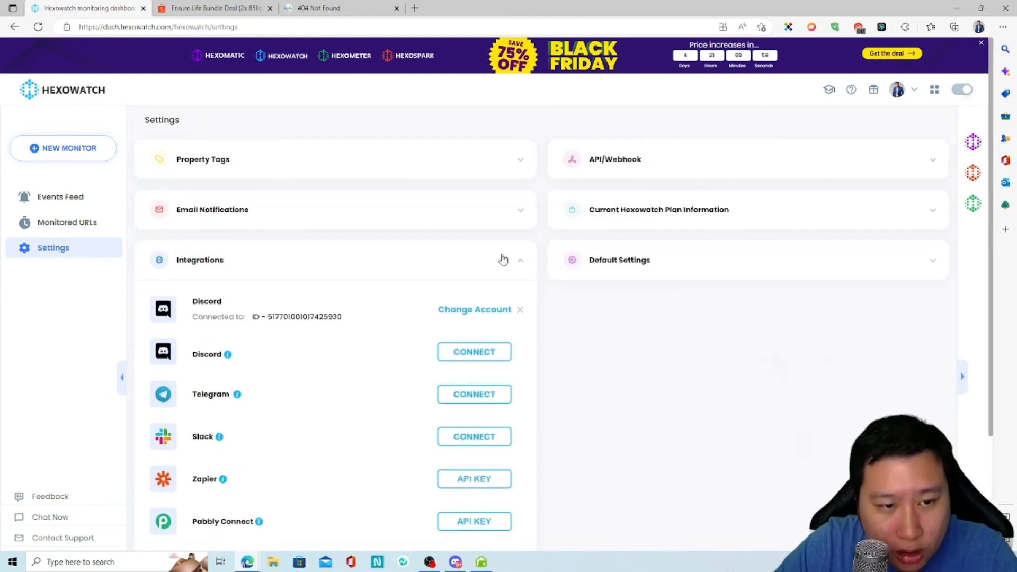
View the API/Webhook settings, followed by the Current Hexowatch Plan Information
{"action": "left_click", "coordinate": [674, 166]}
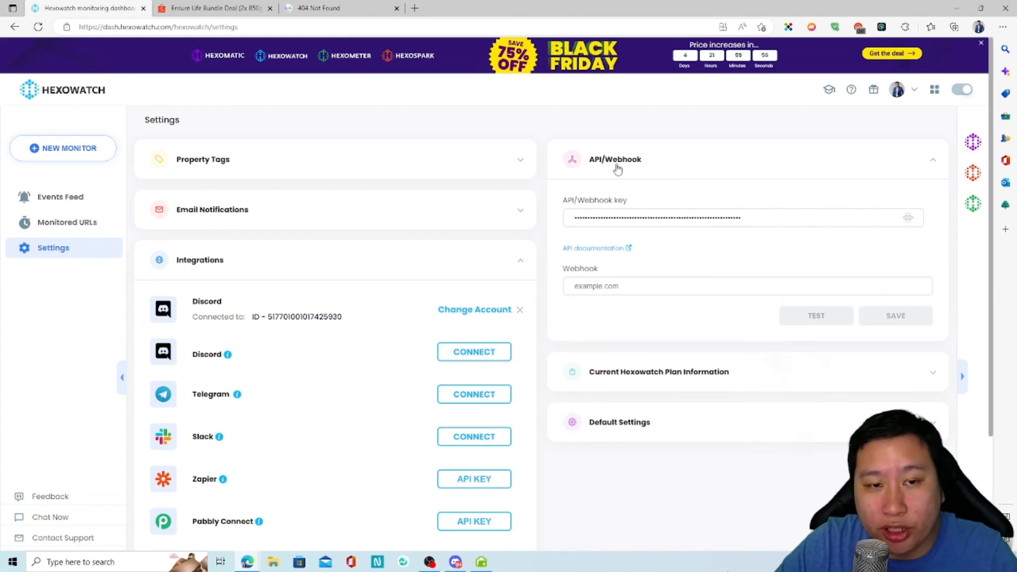
{"action": "left_click", "coordinate": [687, 166]}
{"action": "left_click", "coordinate": [745, 225]}
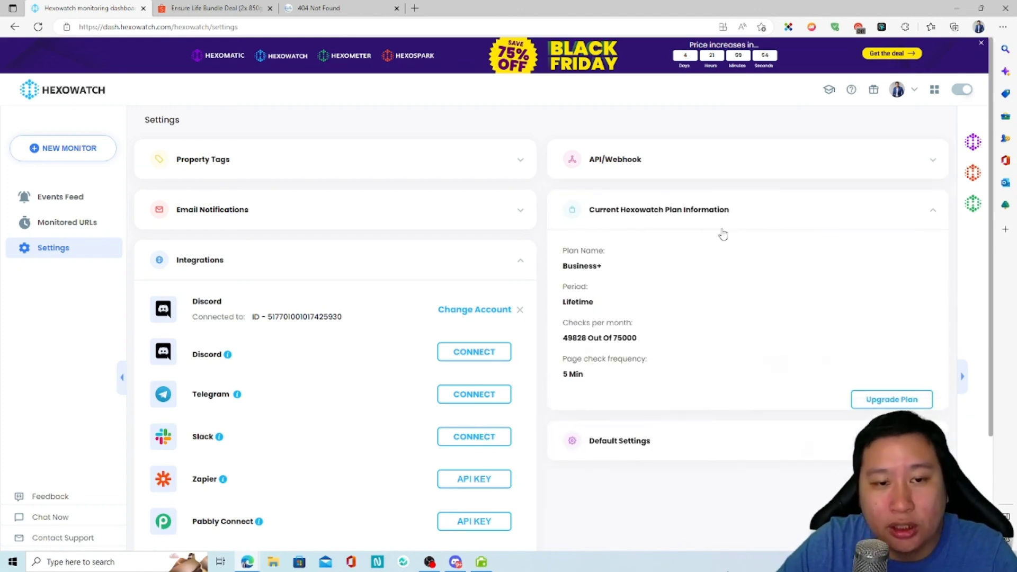
{"action": "left_click", "coordinate": [705, 210]}
Examine the Default Settings for new monitors, including the available default server locations
{"action": "left_click", "coordinate": [682, 262]}
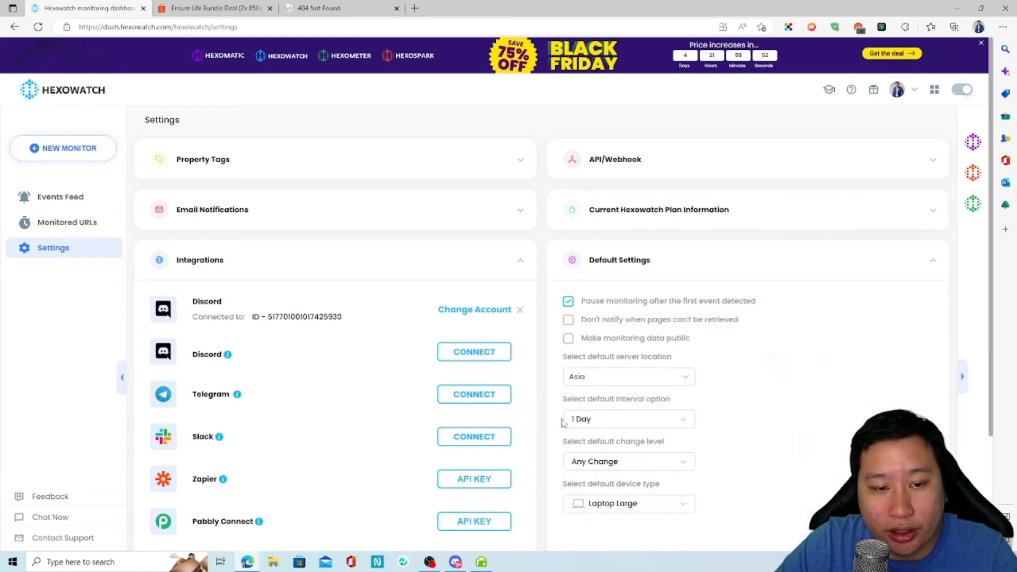
{"action": "scroll", "coordinate": [770, 437], "scroll_direction": "down", "scroll_amount": 2}
{"action": "left_click", "coordinate": [627, 300]}
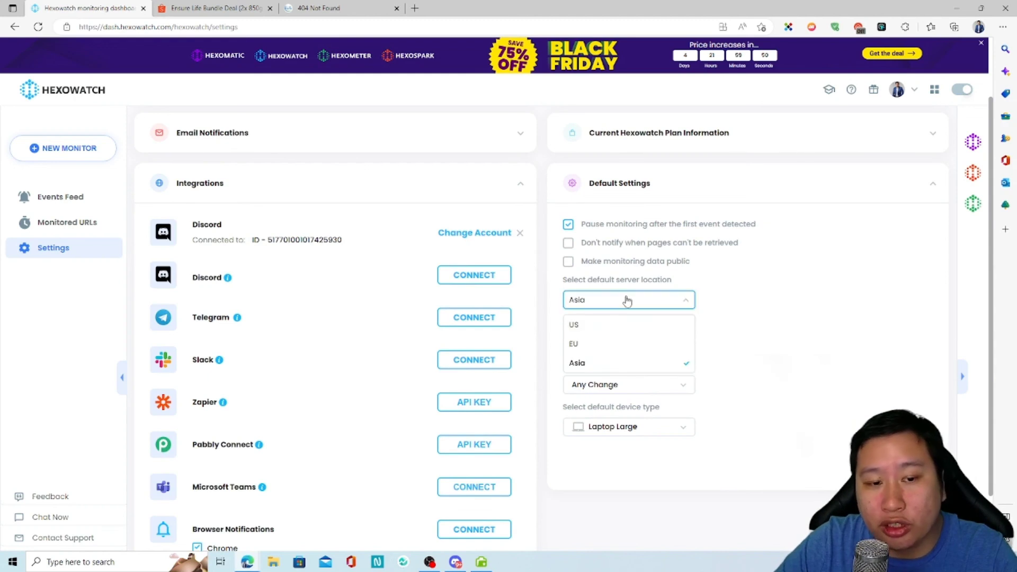
{"action": "left_click", "coordinate": [726, 294]}
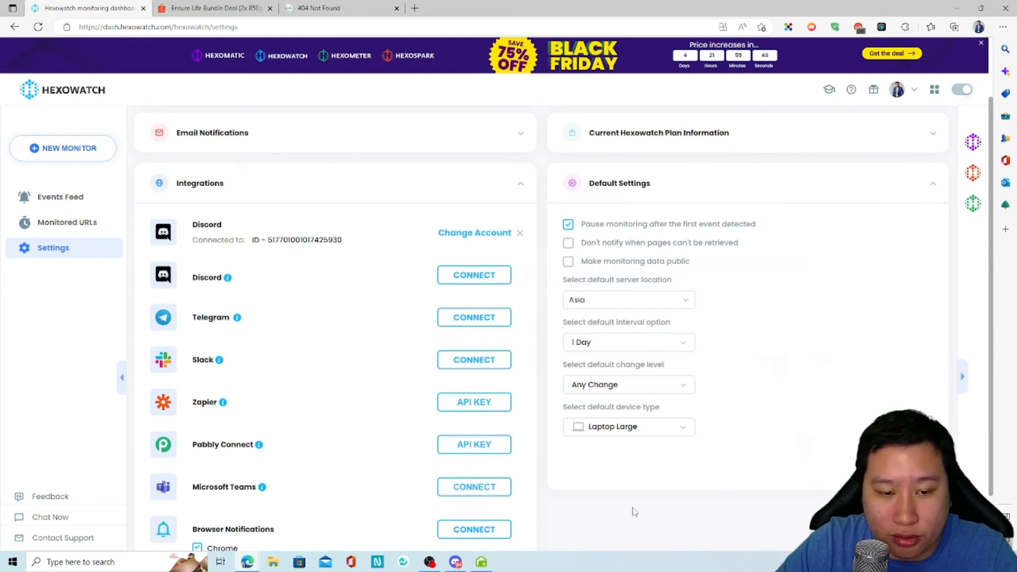
{"action": "scroll", "coordinate": [634, 511], "scroll_direction": "down", "scroll_amount": 2}
{"action": "scroll", "coordinate": [630, 510], "scroll_direction": "up", "scroll_amount": 4}
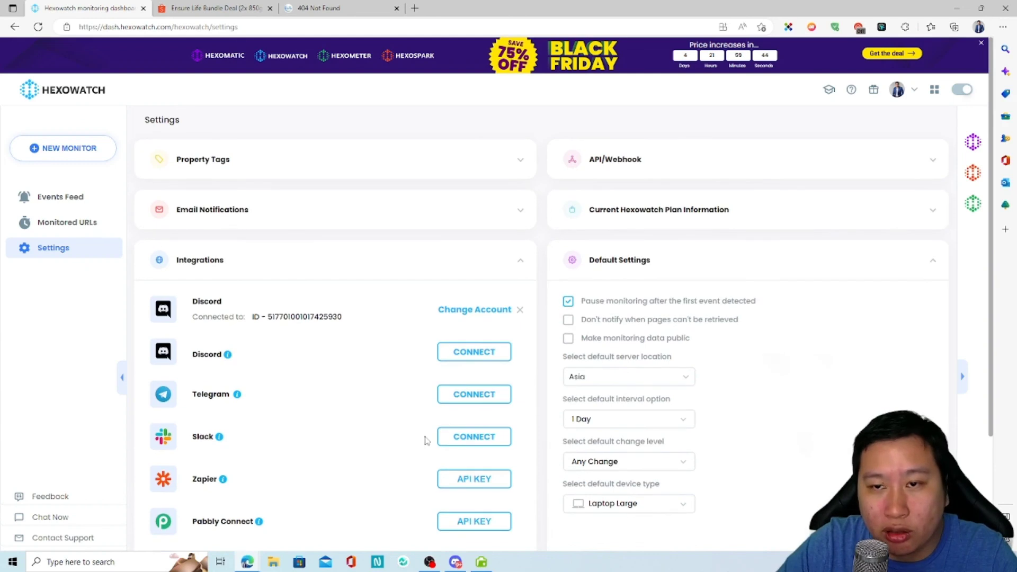